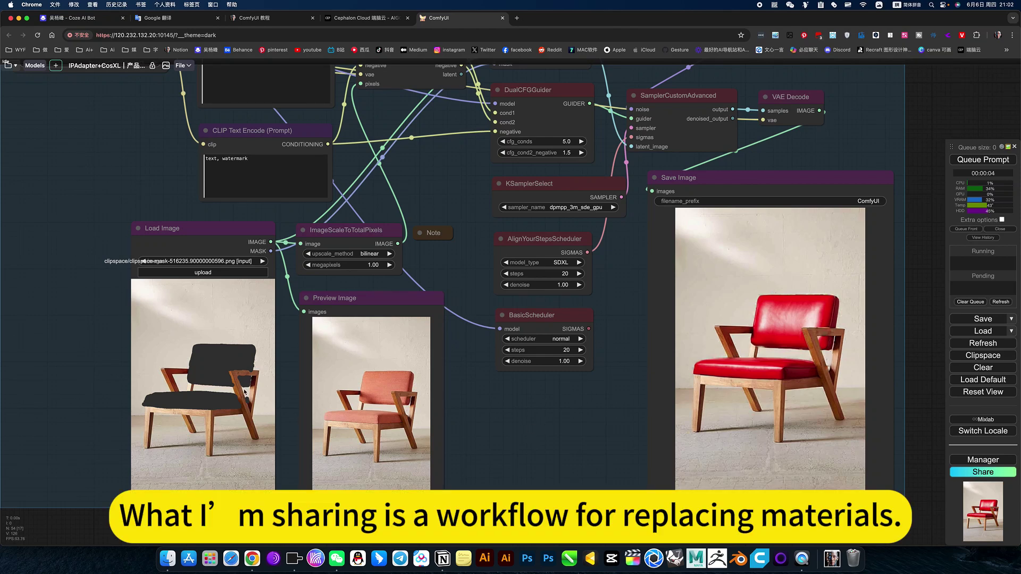
# Step: Look over the simple CosXL material-replacement workflow and the larger, more complex chair workflow above it
pyautogui.scroll(-4, 699, 387)
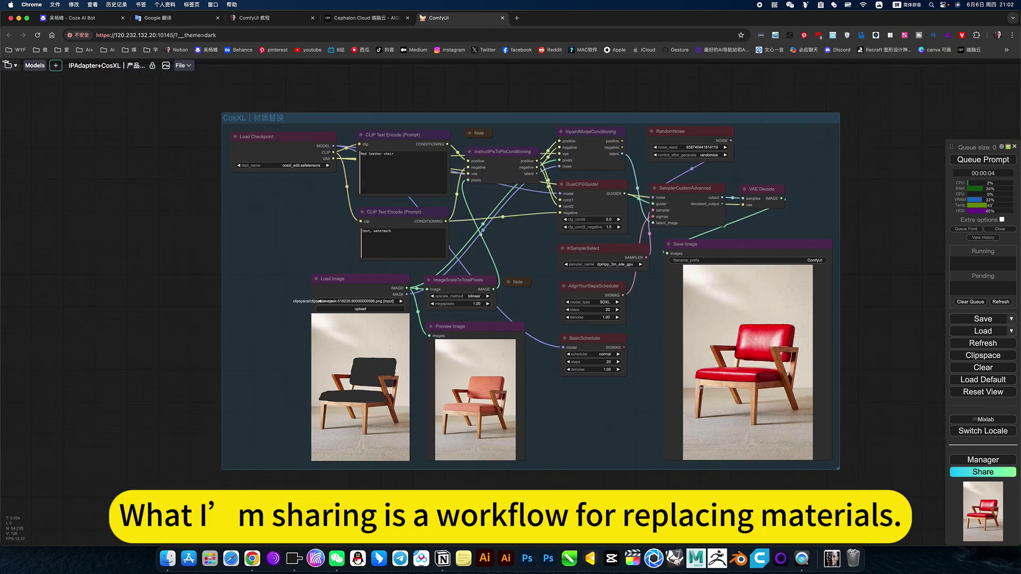
pyautogui.scroll(3, 623, 254)
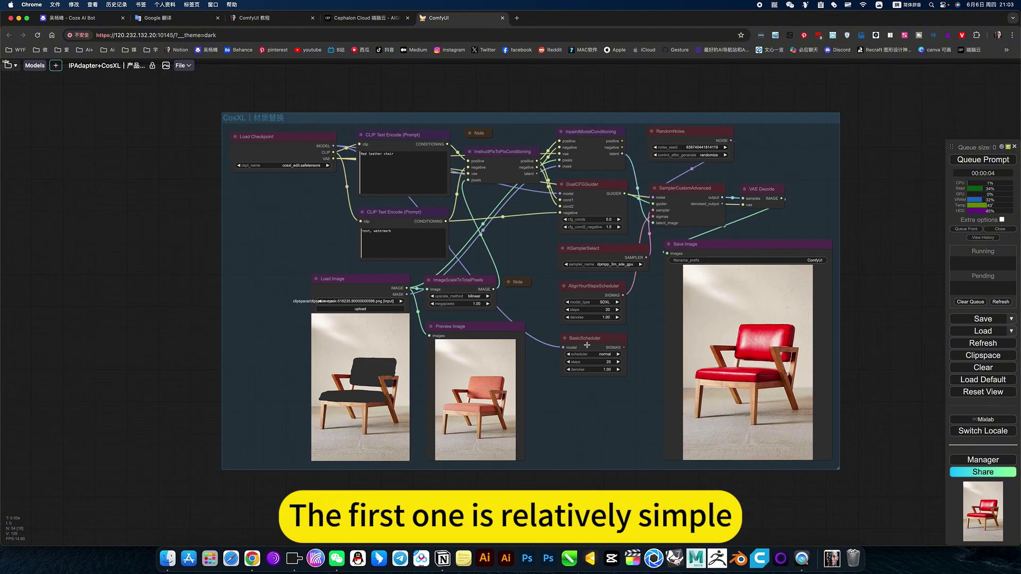
pyautogui.scroll(2, 587, 345)
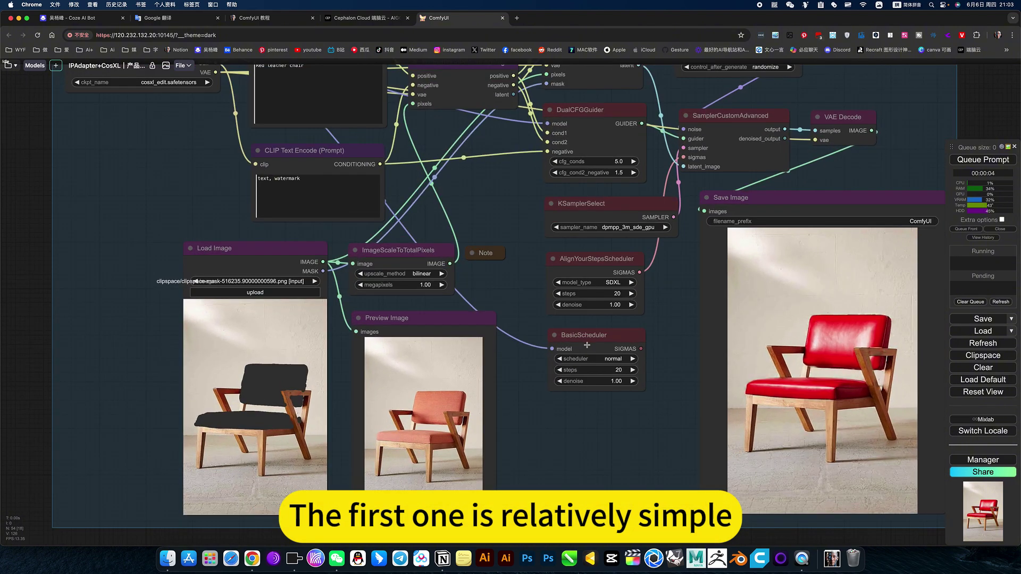
pyautogui.scroll(-7, 587, 345)
pyautogui.moveTo(817, 208); pyautogui.dragTo(658, 469)
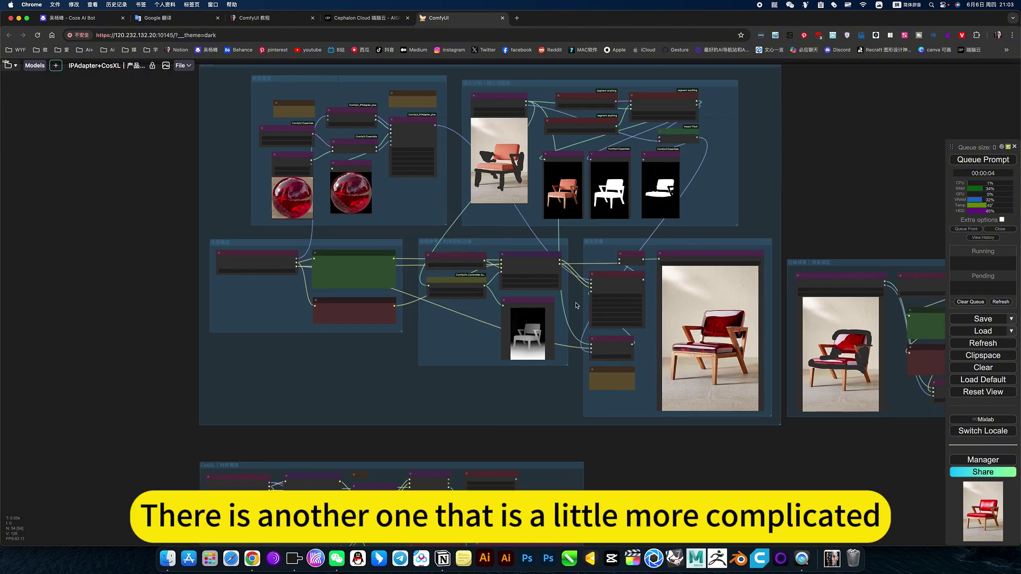
pyautogui.scroll(4, 577, 305)
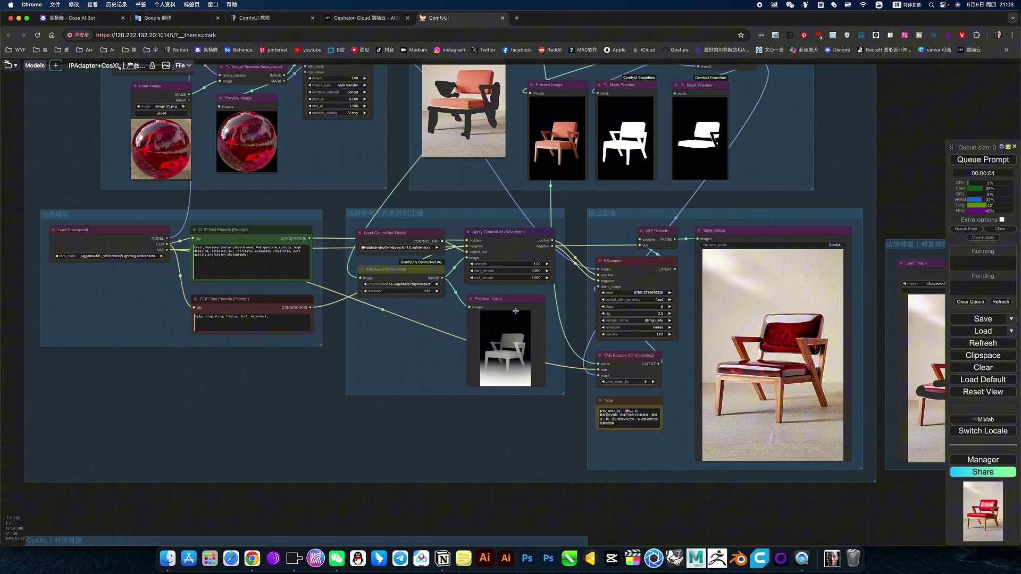
pyautogui.scroll(-6, 514, 312)
pyautogui.moveTo(615, 437); pyautogui.dragTo(705, 230)
pyautogui.scroll(5, 424, 326)
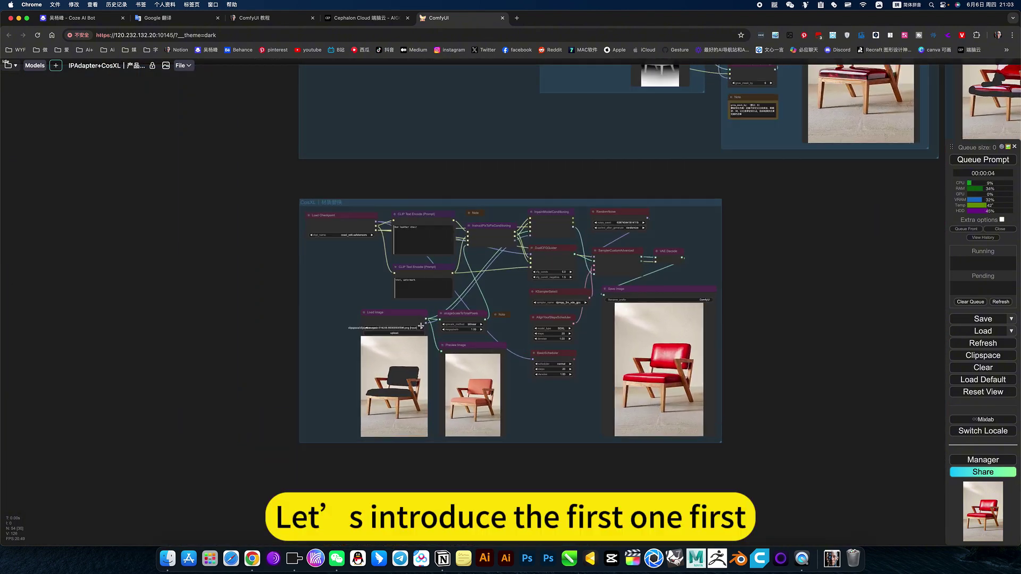
# Step: Examine the CosXL group's checkpoint, text prompts, masked input chair and saved output image
pyautogui.moveTo(653, 456); pyautogui.dragTo(581, 454)
pyautogui.scroll(5, 140, 128)
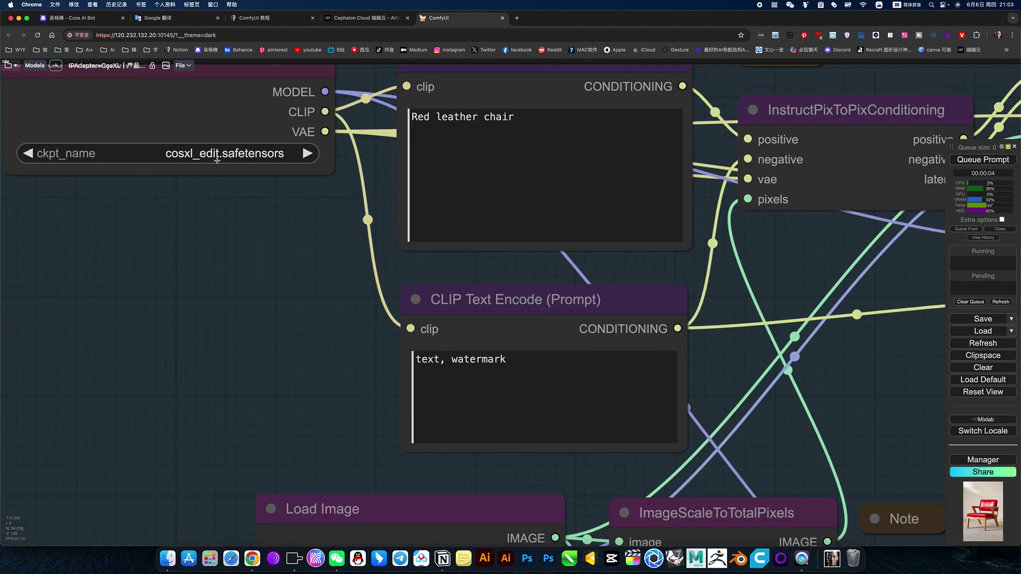
pyautogui.scroll(-3, 273, 210)
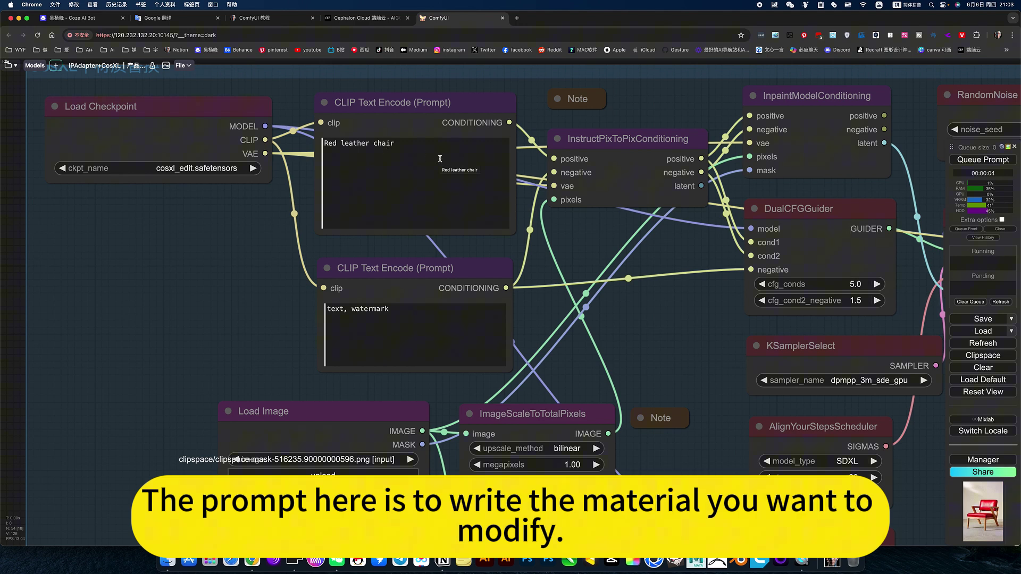
pyautogui.scroll(-4, 659, 363)
pyautogui.moveTo(668, 364); pyautogui.dragTo(506, 217)
pyautogui.moveTo(534, 440); pyautogui.dragTo(581, 391)
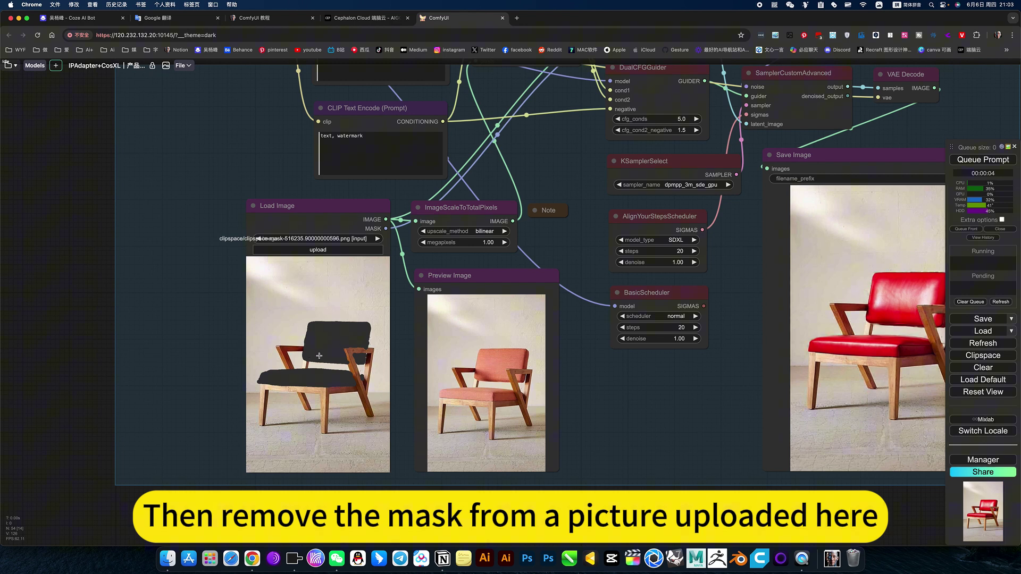
pyautogui.hscroll(5, 592, 388)
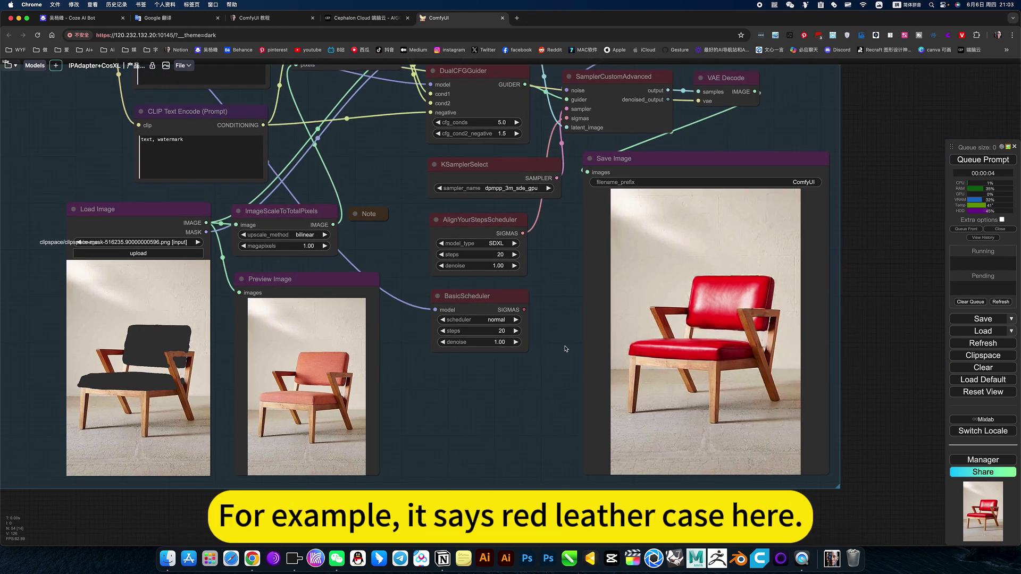
pyautogui.scroll(3, 570, 273)
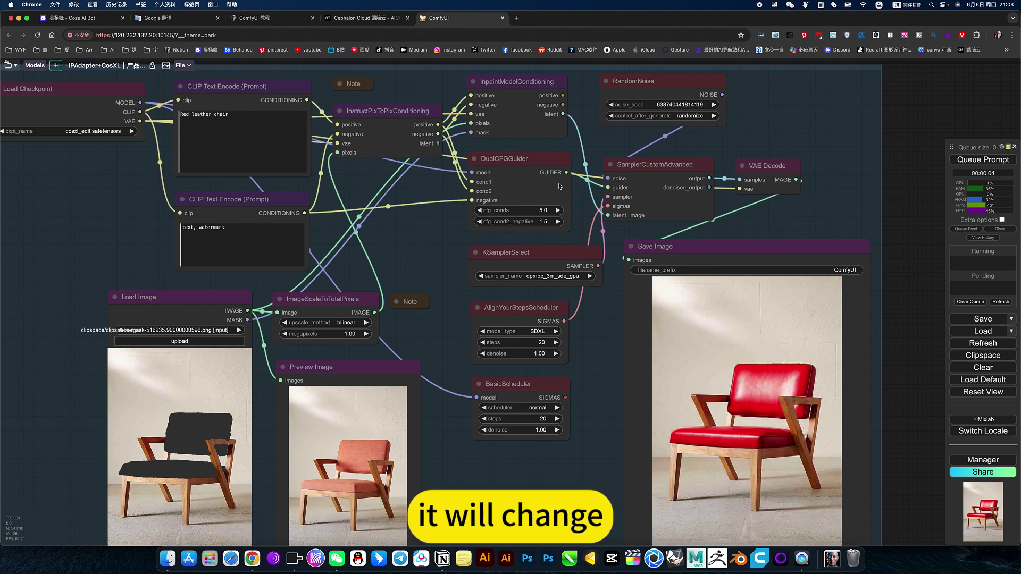
# Step: In Google Translate, change the Chinese source text to 玻璃制作的椅子 and copy its English translation
pyautogui.click(175, 18)
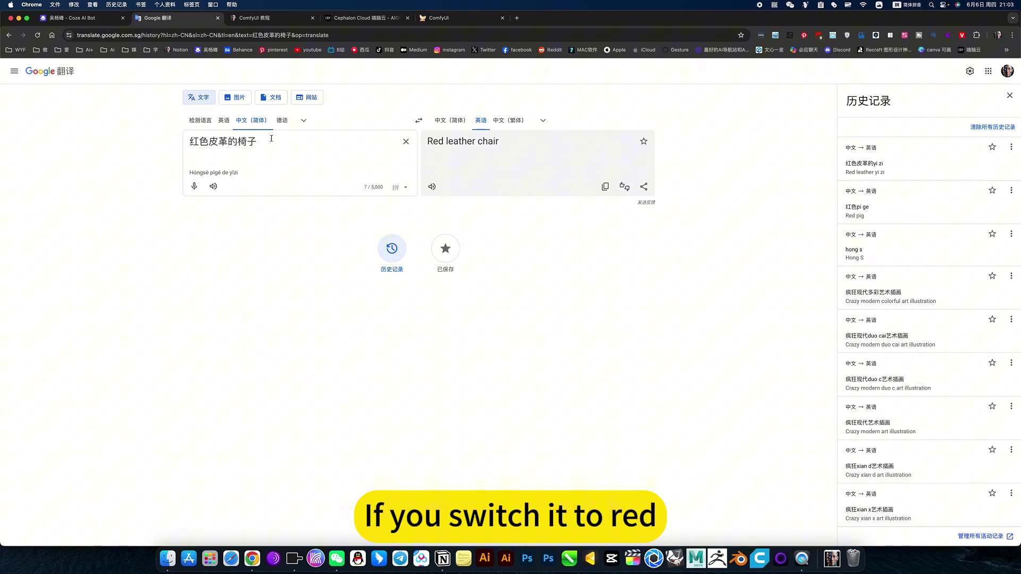
pyautogui.moveTo(221, 142); pyautogui.dragTo(188, 141)
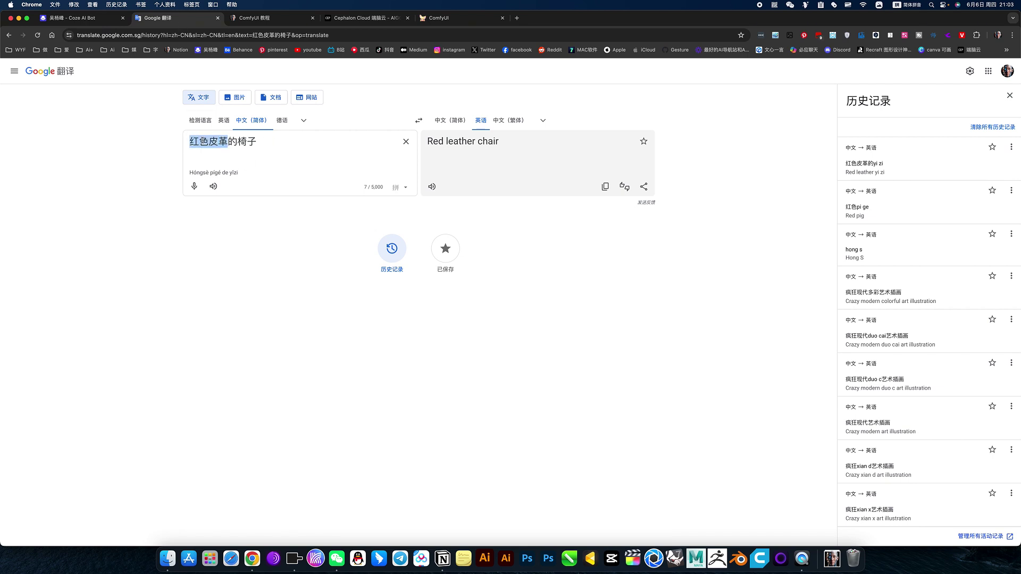
pyautogui.write('bo')
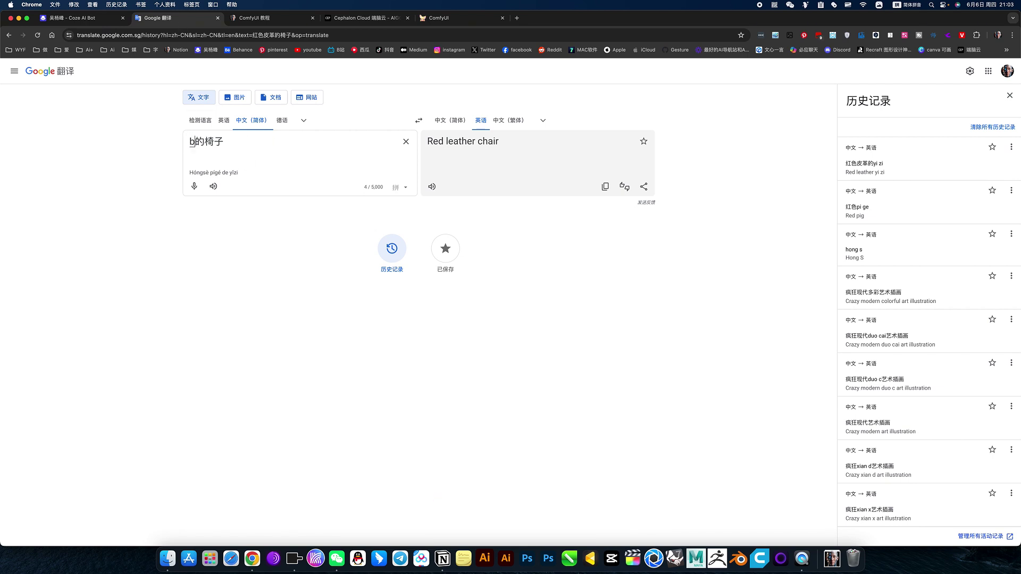
pyautogui.write('l')
pyautogui.press('space')
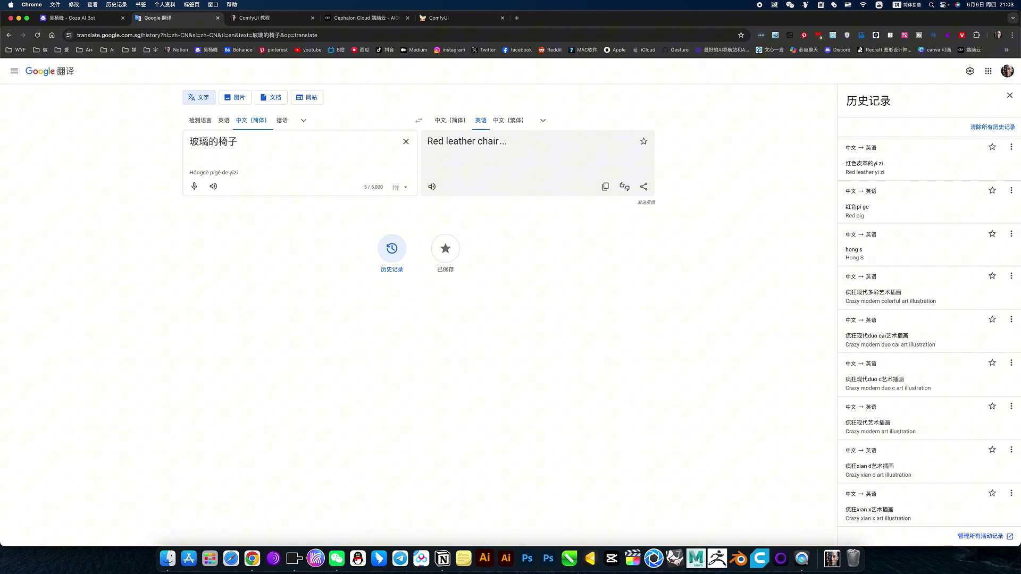
pyautogui.write('zhiz')
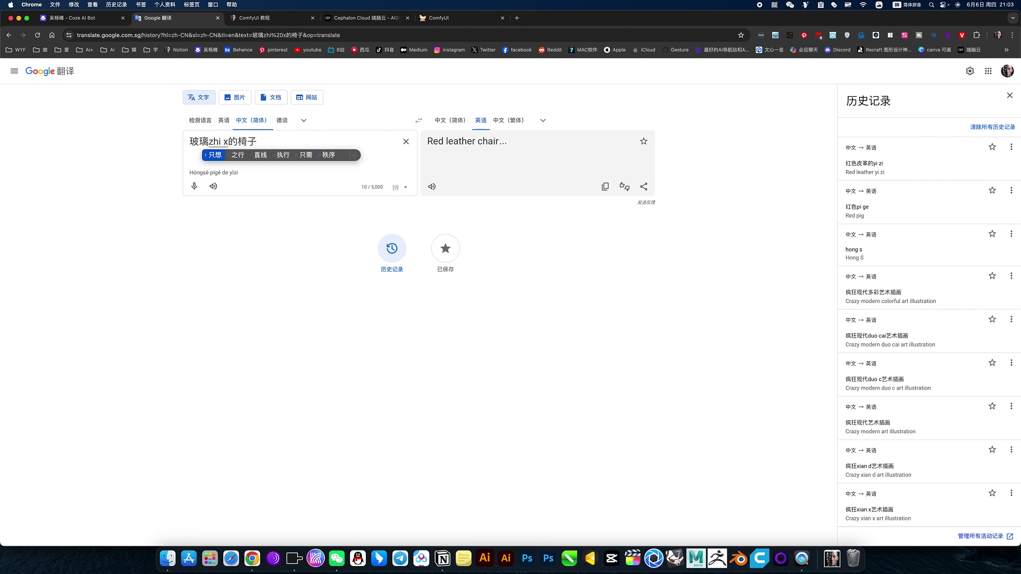
pyautogui.press('space')
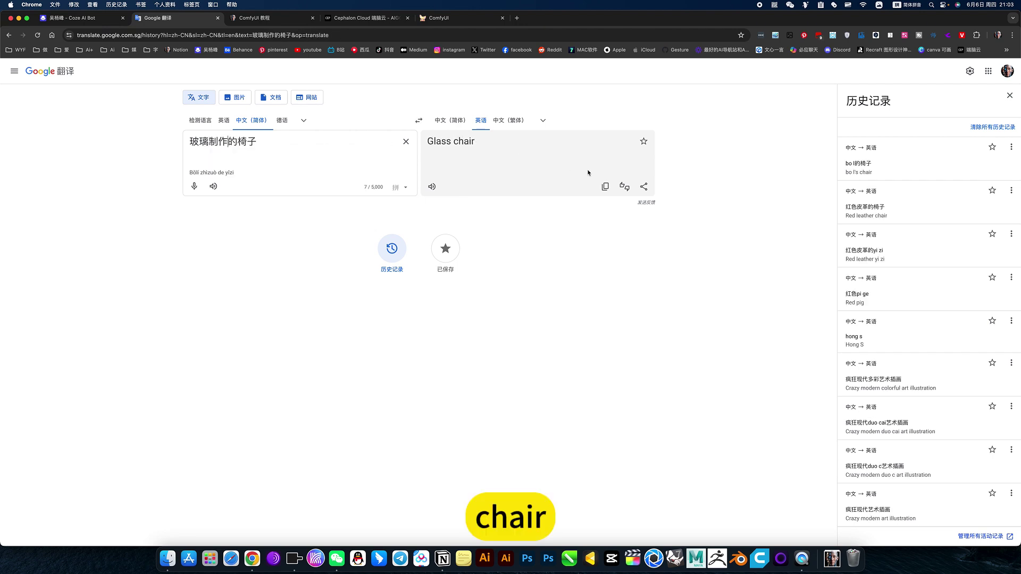
pyautogui.click(605, 186)
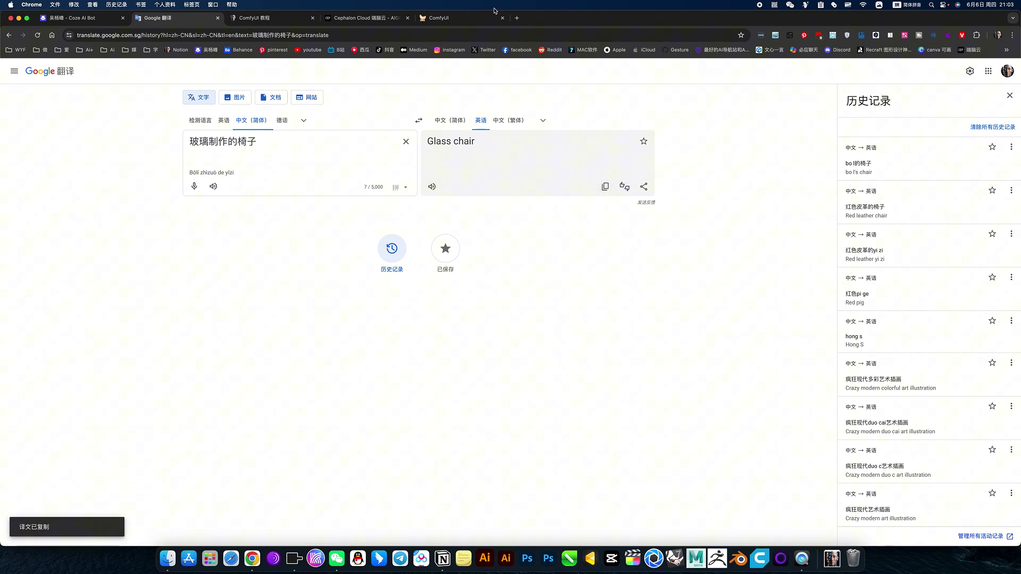
# Step: Back in ComfyUI, replace the CosXL group's "Red leather chair" prompt with the copied text "Glass chair"
pyautogui.click(477, 17)
pyautogui.click(266, 134)
pyautogui.hotkey('ctrl', 'a')
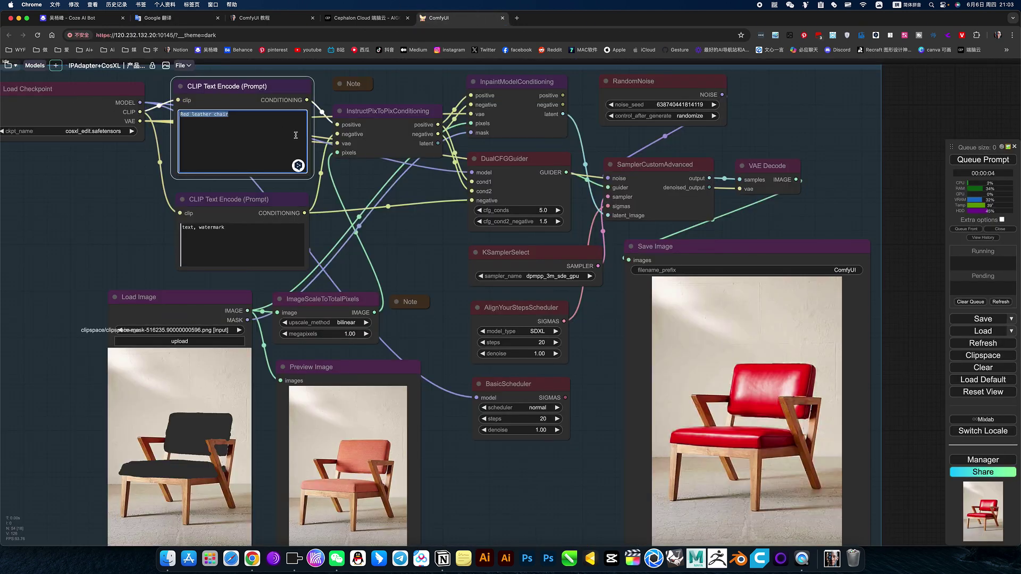
pyautogui.hotkey('ctrl', 'v')
pyautogui.click(410, 243)
# Step: Bypass all nodes in the large group above the CosXL workflow and in the separate edge-repair group beside it
pyautogui.scroll(-10, 410, 242)
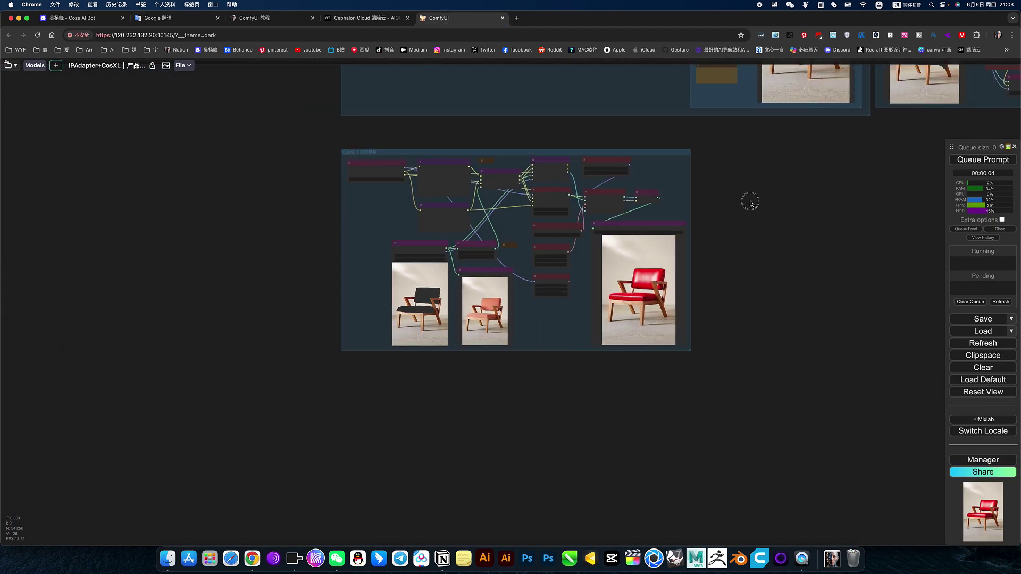
pyautogui.moveTo(628, 123); pyautogui.dragTo(584, 274)
pyautogui.rightClick(574, 249)
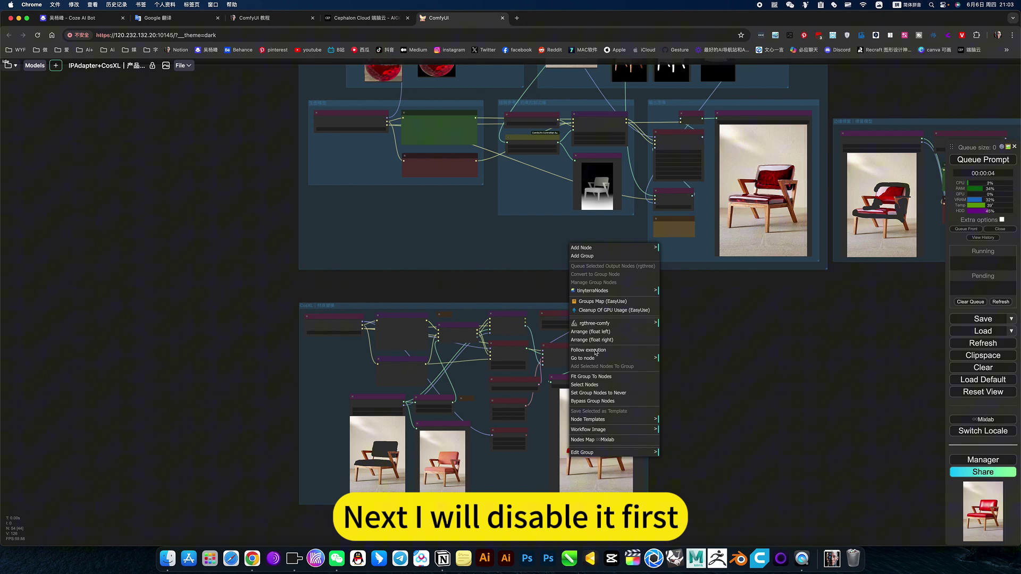
pyautogui.click(606, 402)
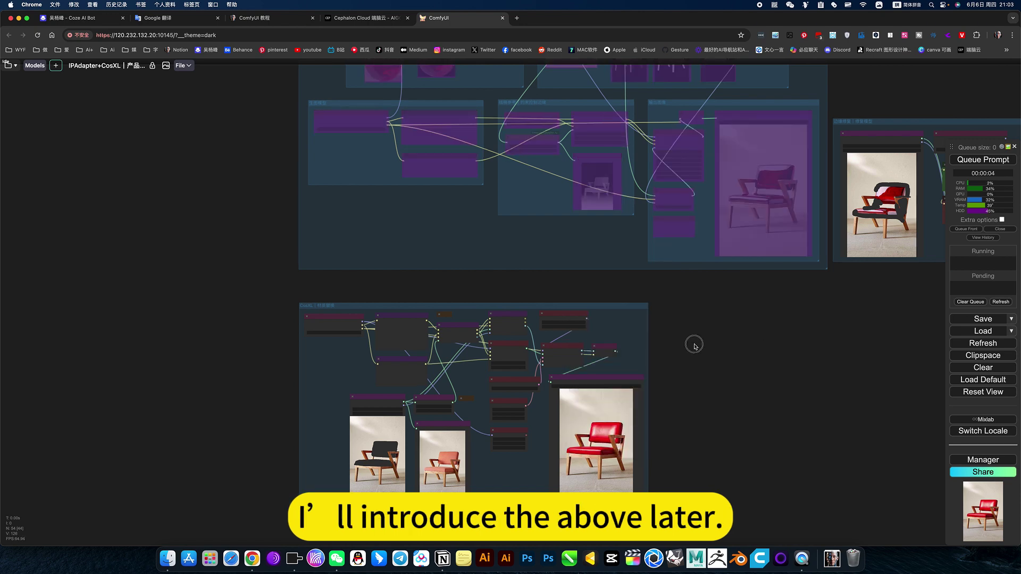
pyautogui.moveTo(693, 344); pyautogui.dragTo(459, 328)
pyautogui.rightClick(826, 230)
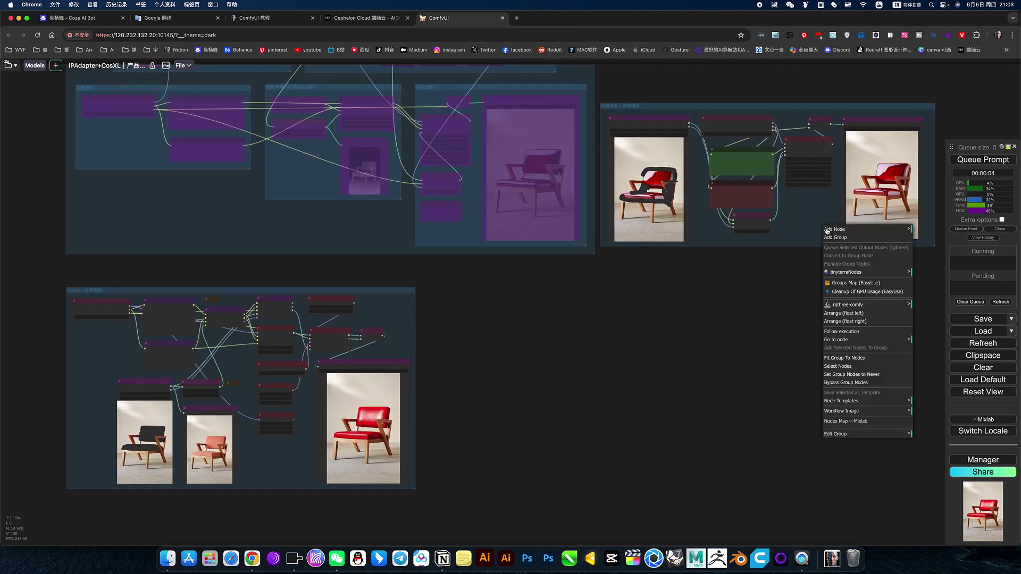
pyautogui.click(851, 382)
# Step: Queue the CosXL workflow with the "Glass chair" prompt and view the generated image
pyautogui.moveTo(459, 404); pyautogui.dragTo(907, 266)
pyautogui.scroll(5, 907, 265)
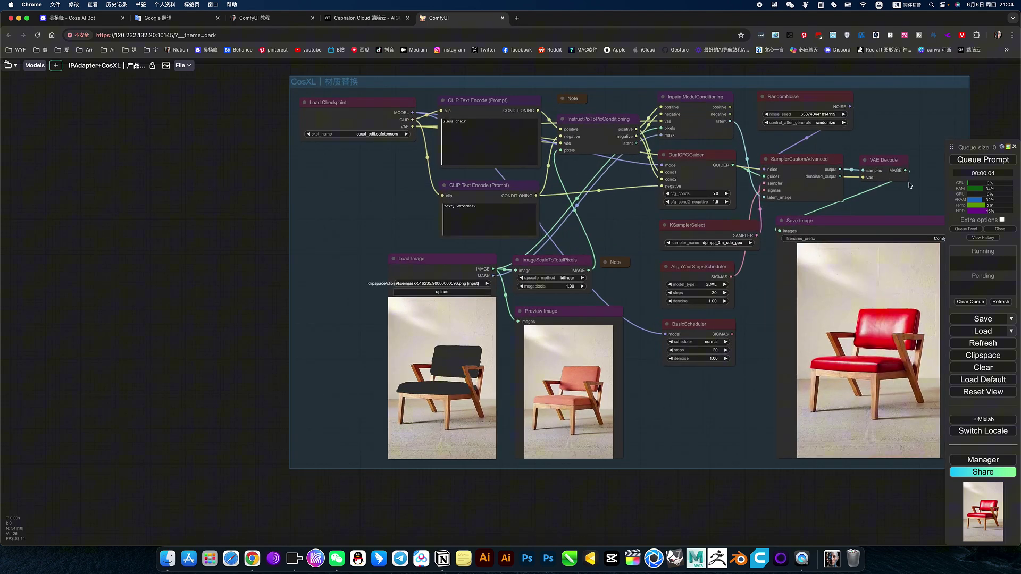
pyautogui.moveTo(913, 200); pyautogui.dragTo(811, 203)
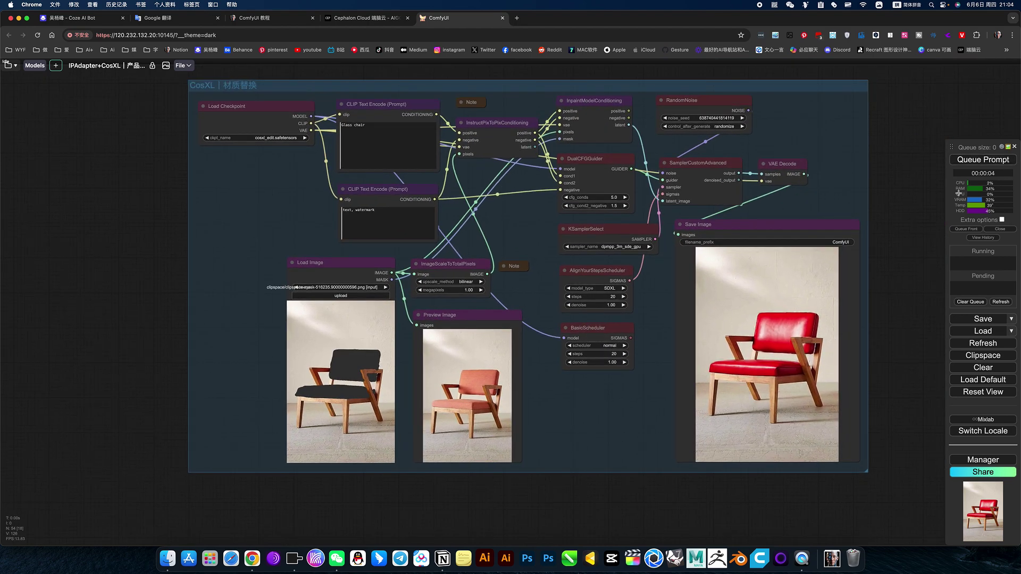
pyautogui.hotkey('ctrl', 'Return')
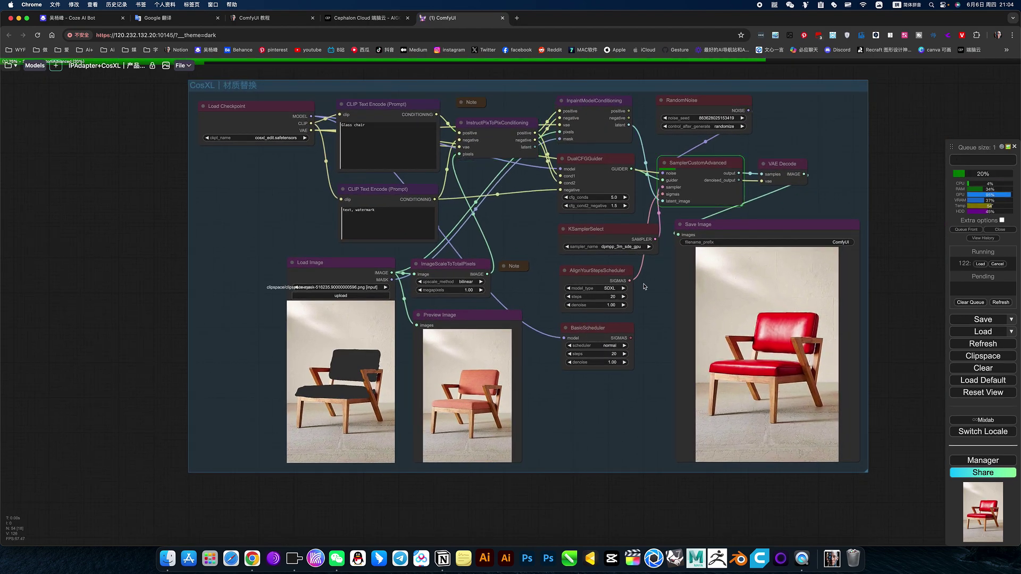
pyautogui.scroll(3, 641, 293)
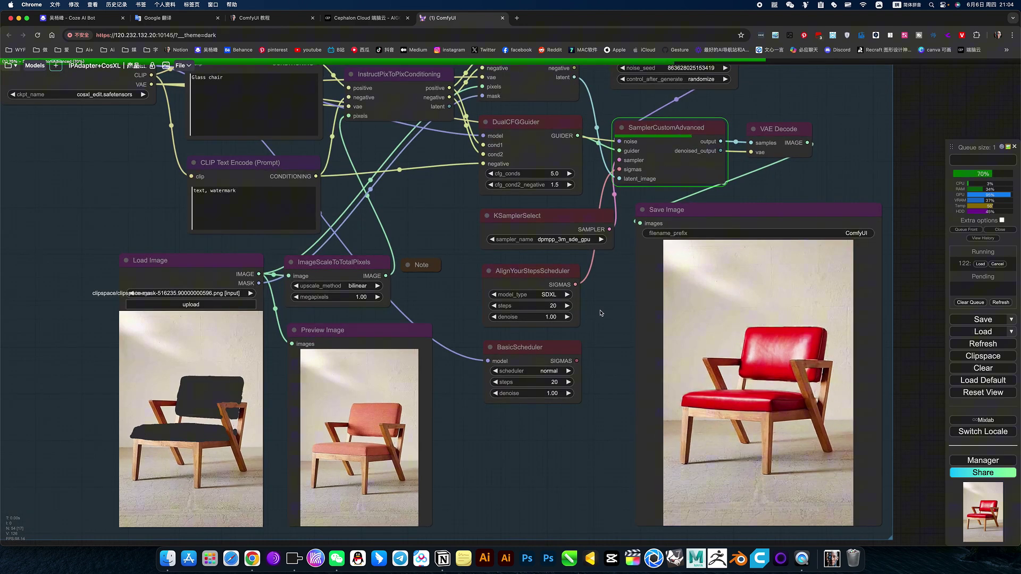
pyautogui.scroll(-3, 601, 313)
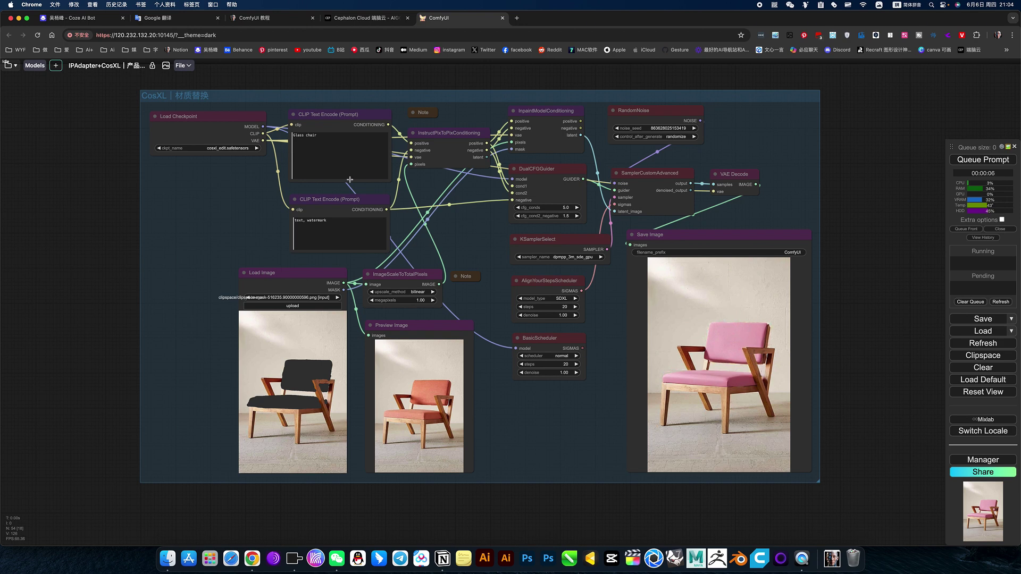
# Step: In Google Translate, extend the Chinese source text to 玻璃材质制作的椅子 and copy its English translation
pyautogui.click(176, 18)
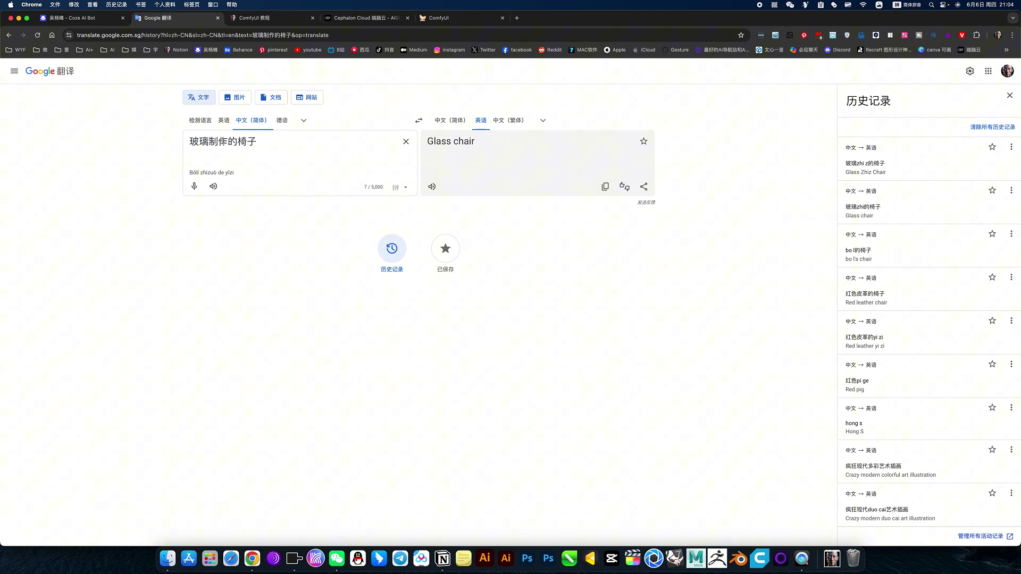
pyautogui.write('caiz')
pyautogui.press('space')
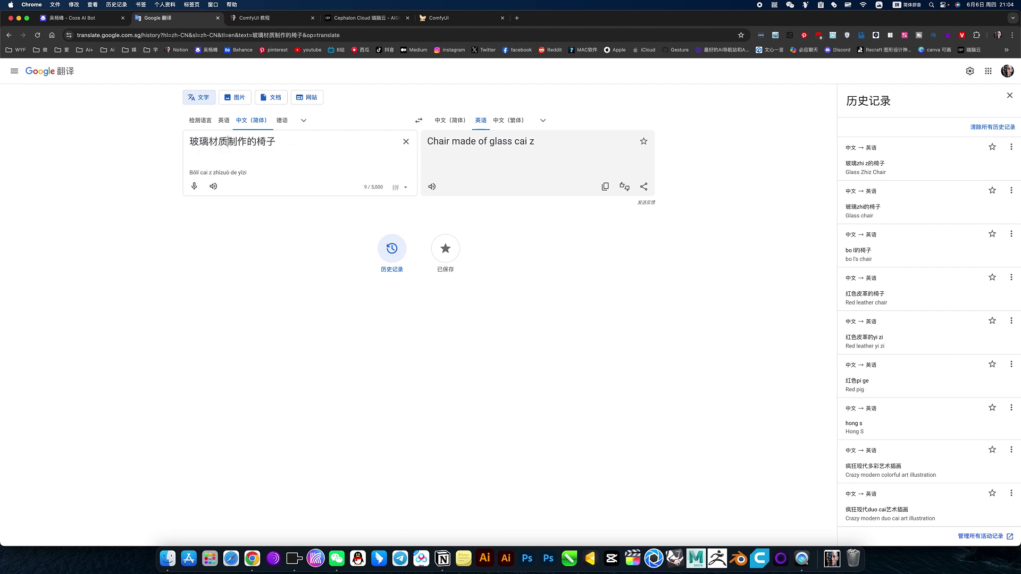
pyautogui.click(605, 186)
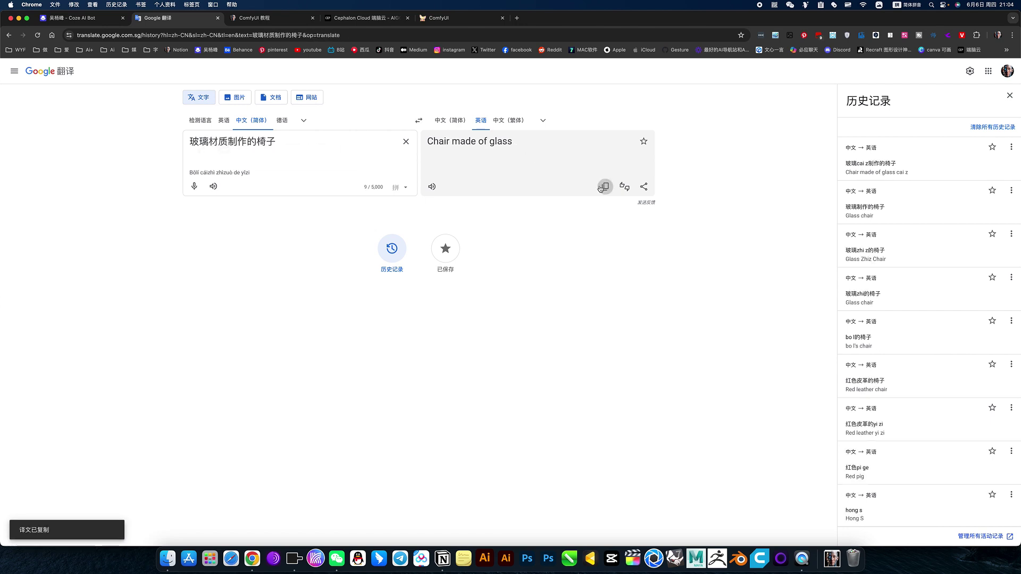
# Step: In ComfyUI, replace the "Glass chair" prompt with the copied text "Chair made of glass" and queue the workflow
pyautogui.click(439, 18)
pyautogui.click(326, 136)
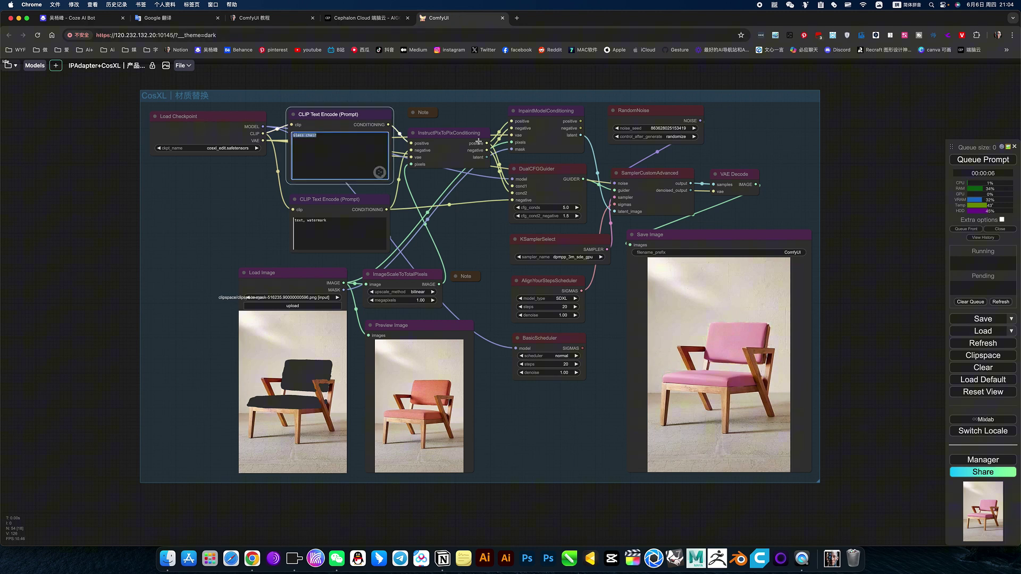
pyautogui.press('super+a')
pyautogui.press('super+v')
pyautogui.click(812, 170)
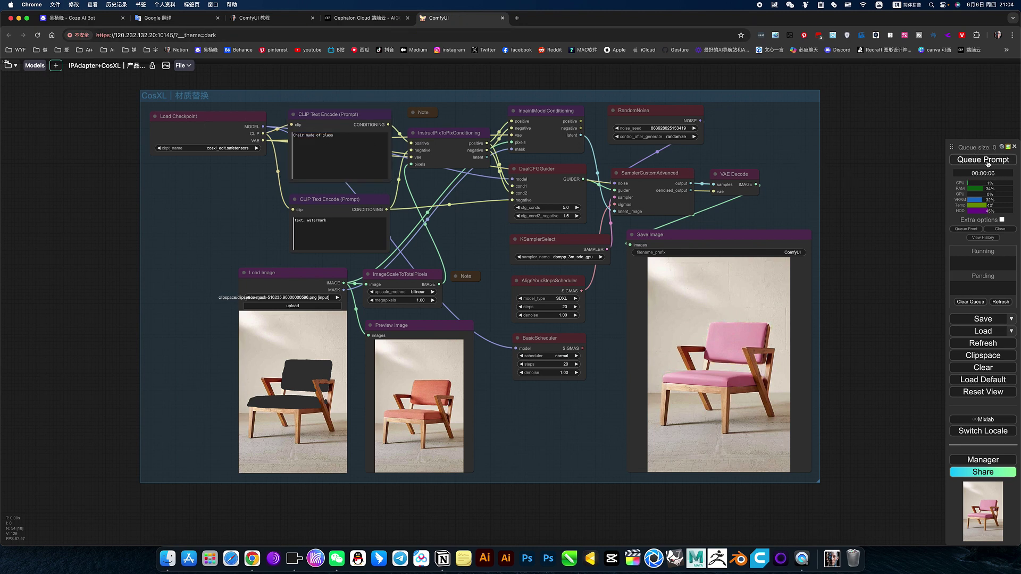
pyautogui.press('super+Return')
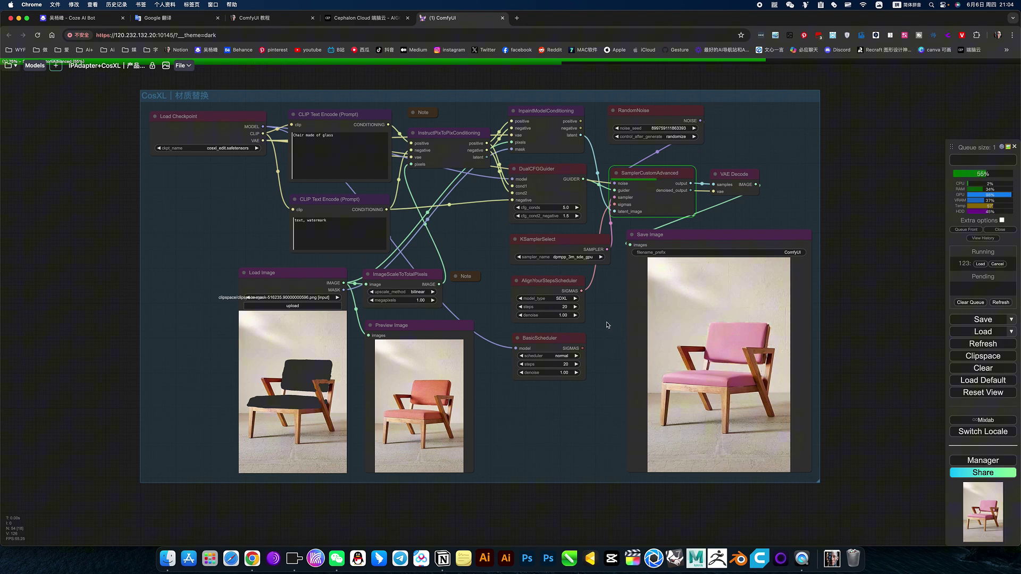
pyautogui.moveTo(611, 324); pyautogui.dragTo(611, 337)
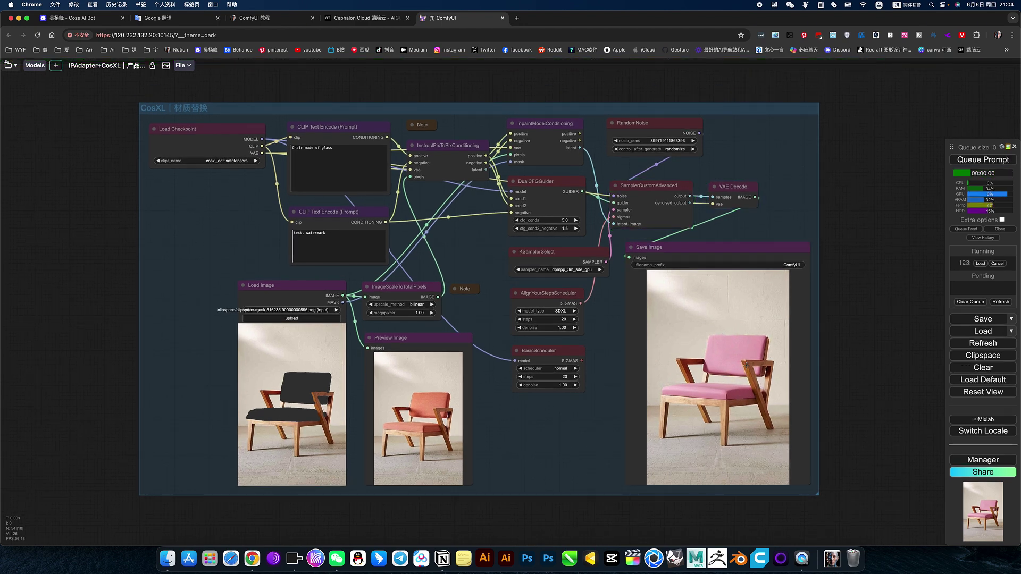
# Step: Queue the CosXL workflow twice more with the "Chair made of glass" prompt and inspect each generated image
pyautogui.scroll(5, 740, 373)
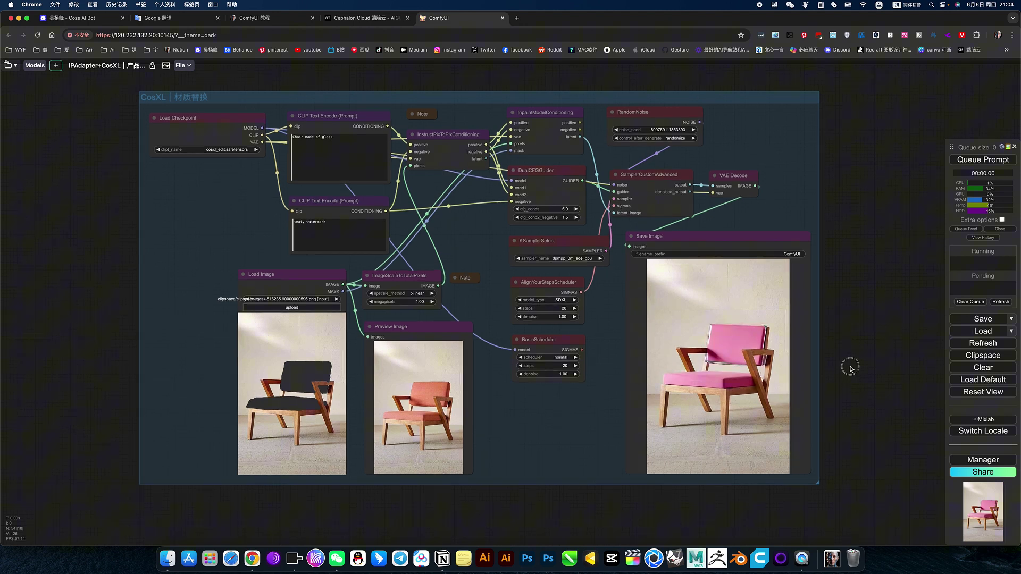
pyautogui.scroll(-5, 740, 373)
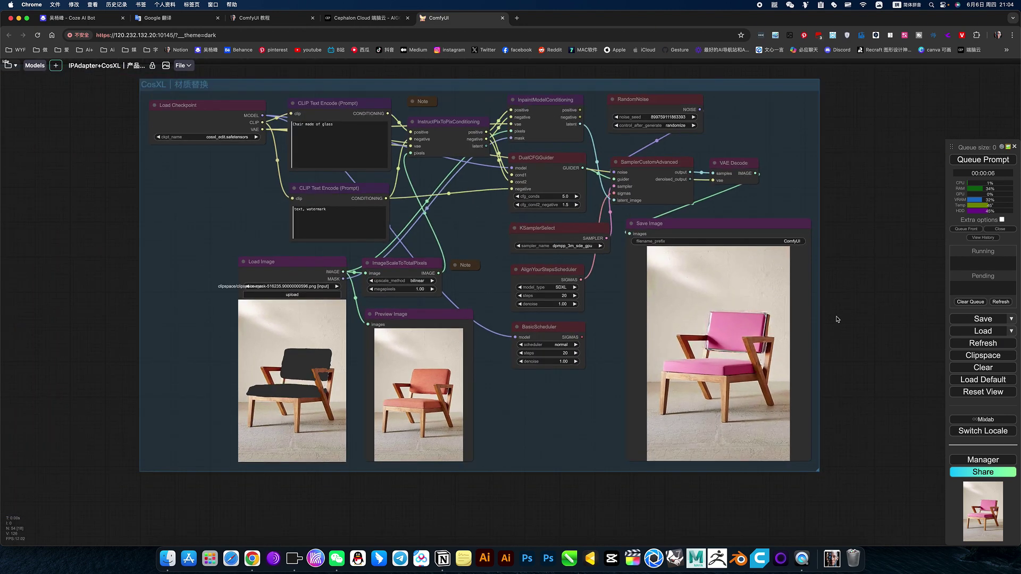
pyautogui.click(1013, 161)
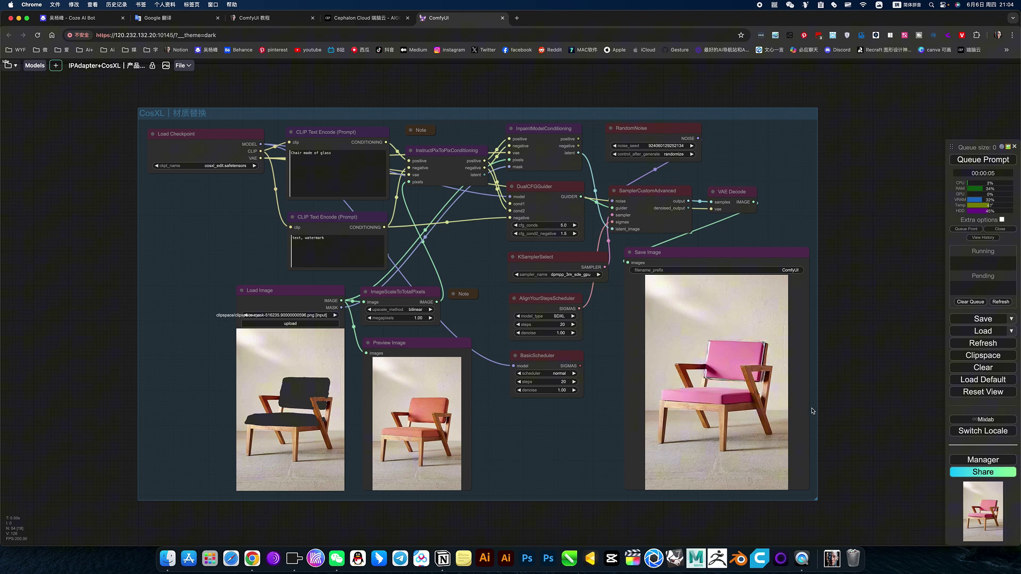
pyautogui.scroll(4, 762, 394)
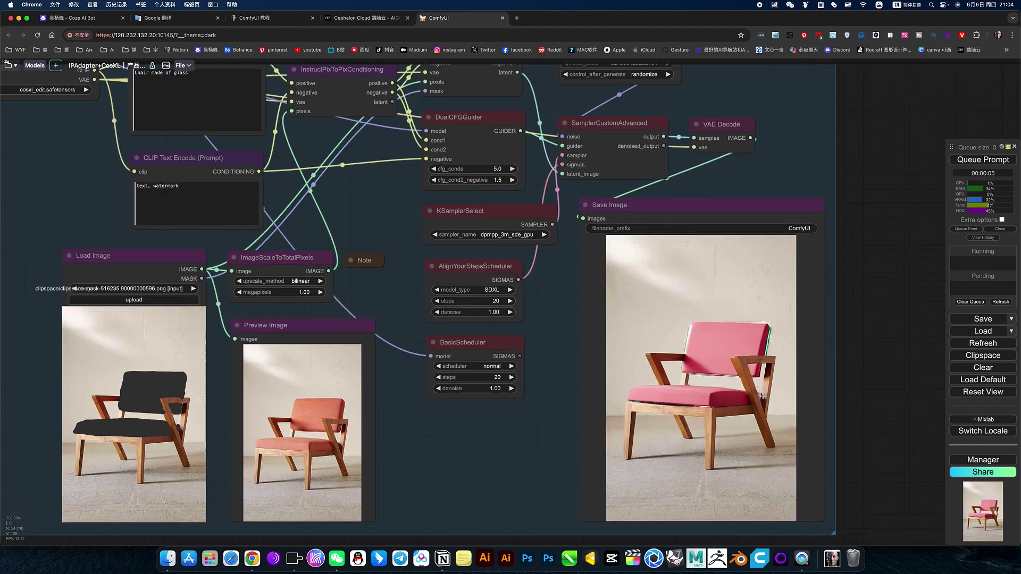
pyautogui.scroll(-4, 769, 235)
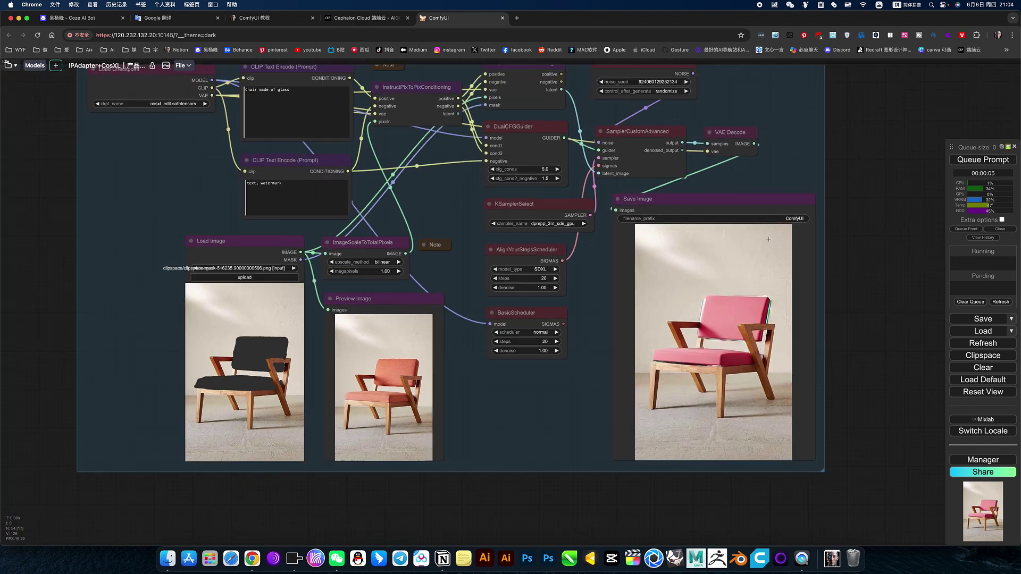
pyautogui.click(990, 169)
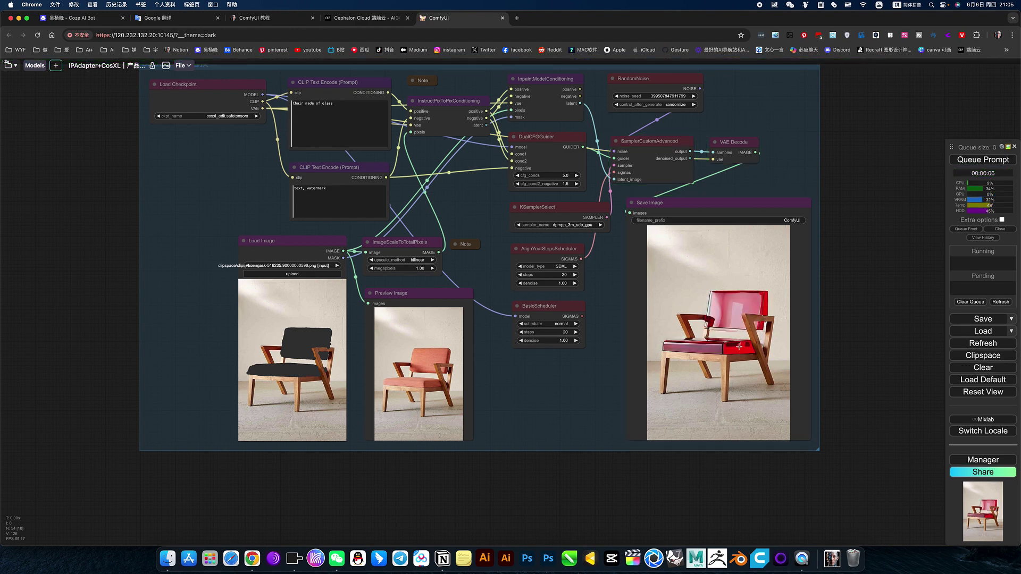
pyautogui.scroll(6, 739, 346)
pyautogui.scroll(-5, 709, 344)
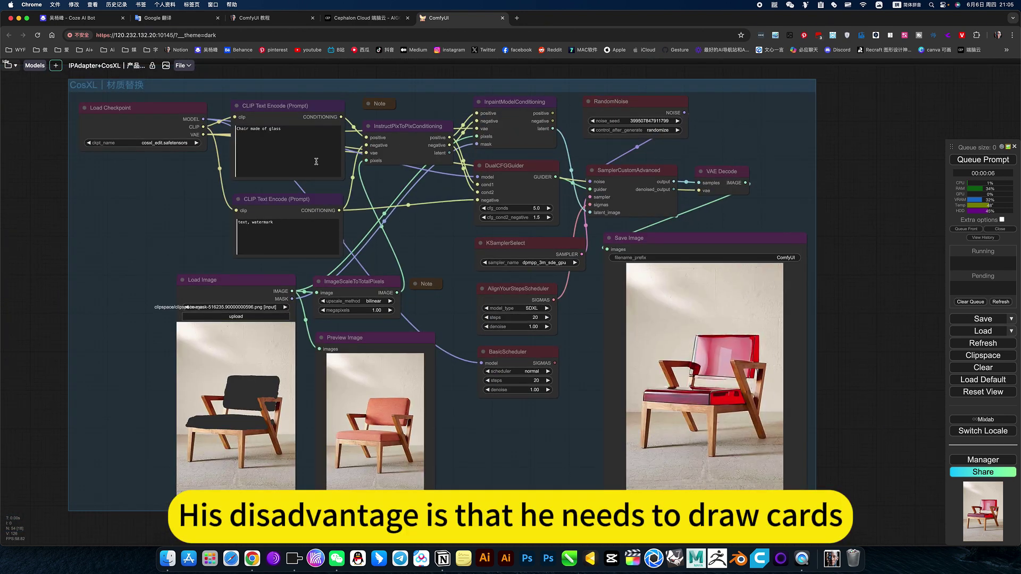
# Step: Change the positive prompt to "a Chair made of glass", queue the workflow and inspect the generated image up close
pyautogui.click(240, 127)
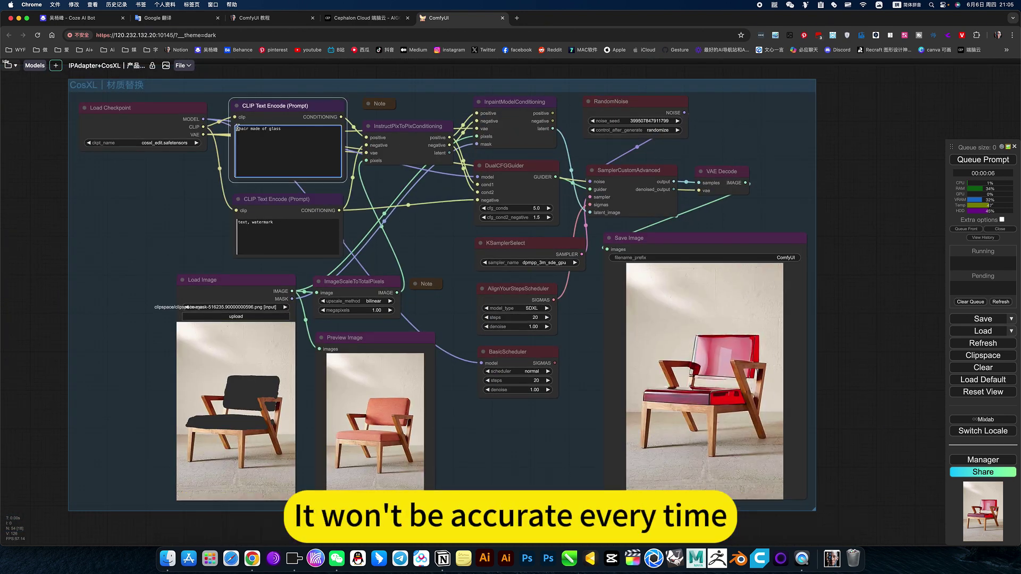
pyautogui.write('a')
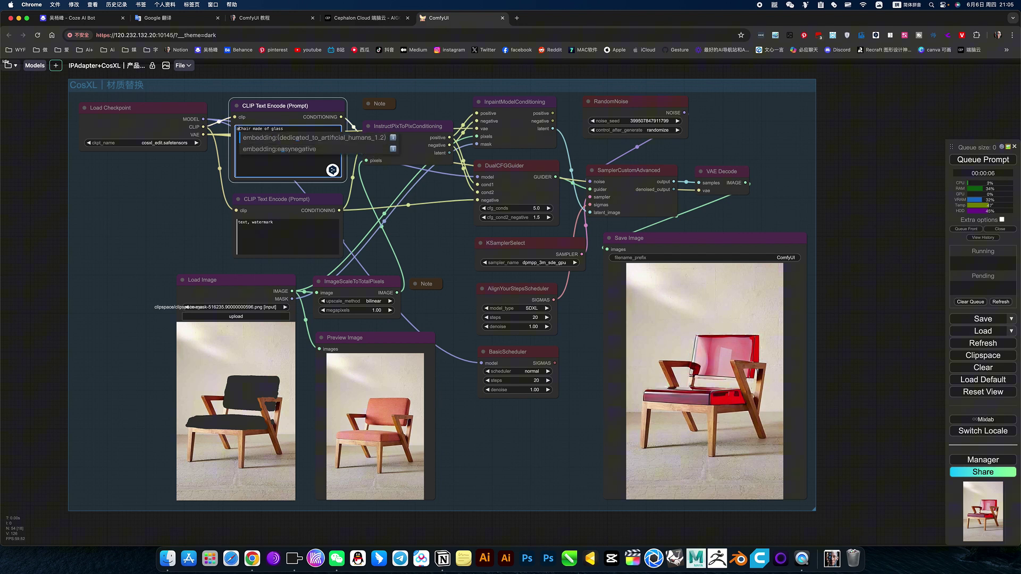
pyautogui.click(778, 141)
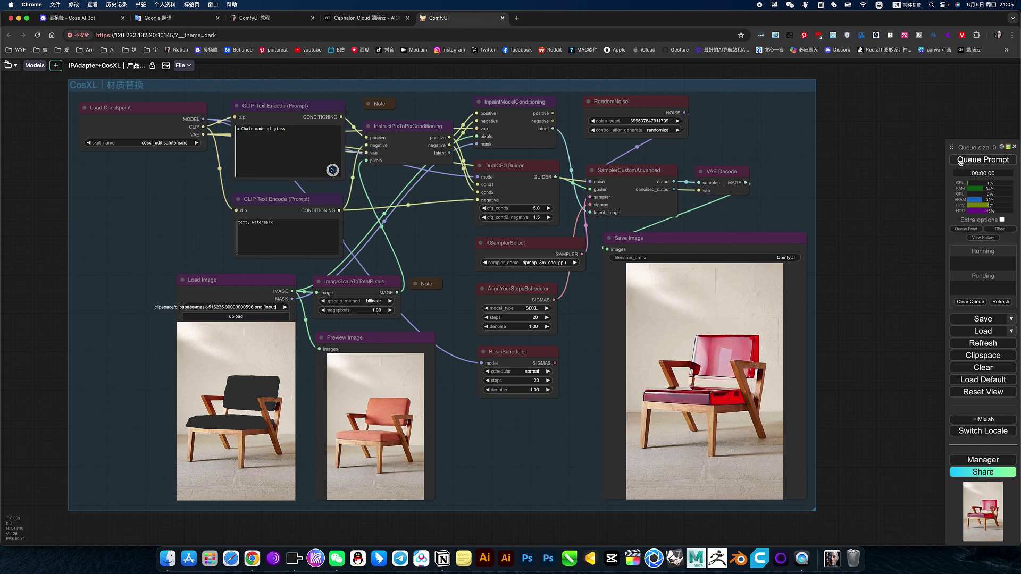
pyautogui.click(965, 160)
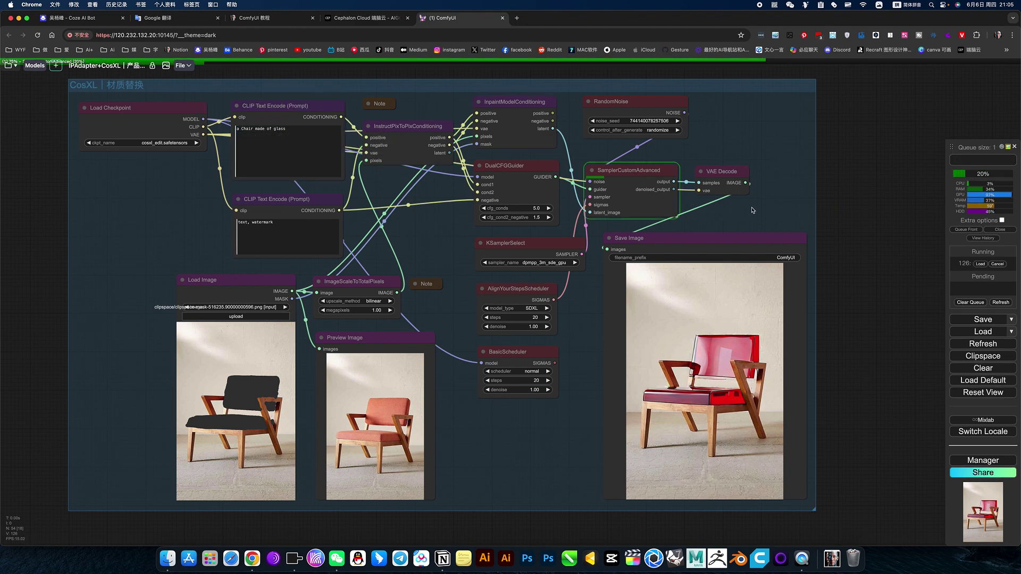
pyautogui.scroll(5, 769, 361)
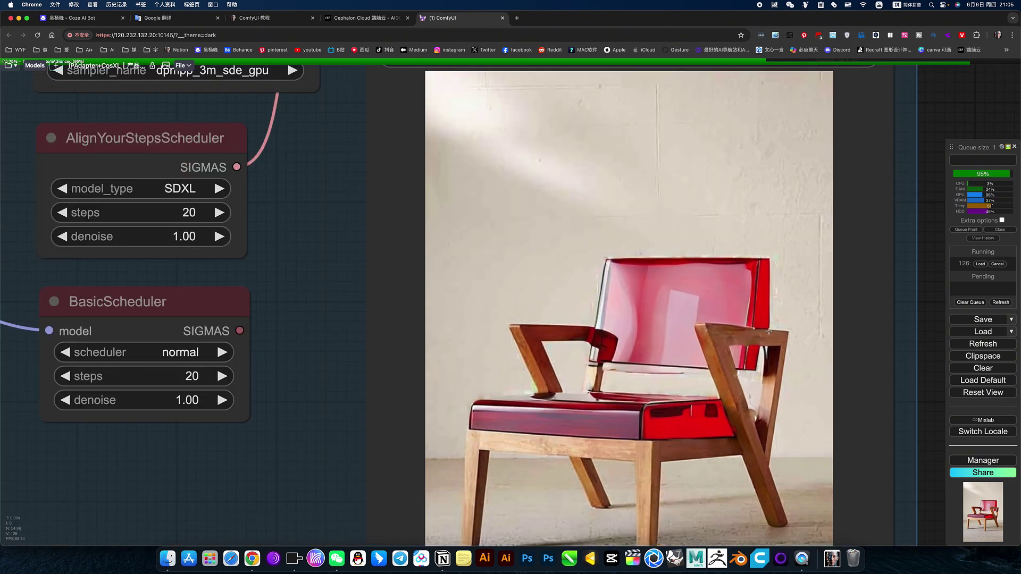
pyautogui.scroll(-5, 741, 334)
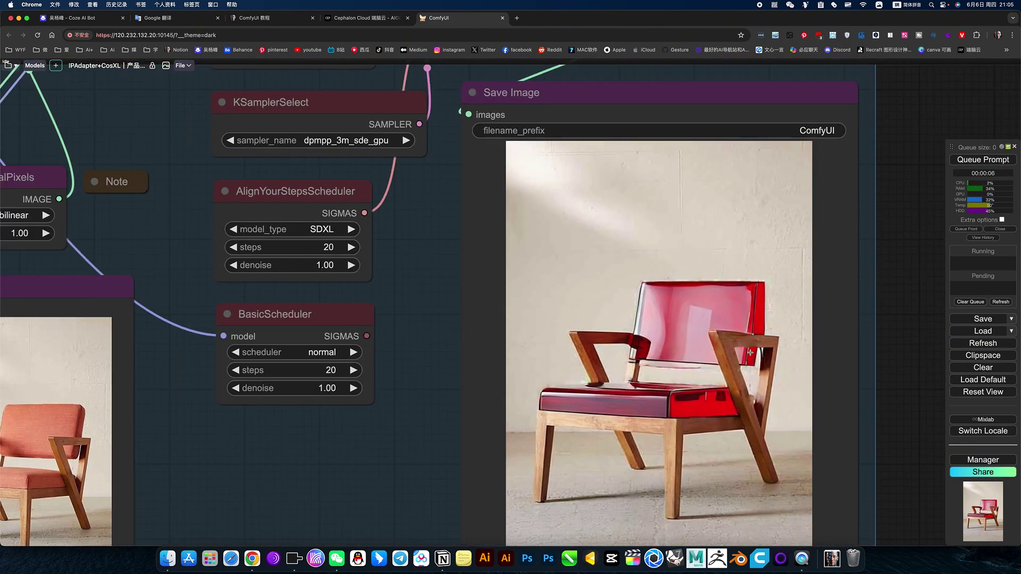
pyautogui.scroll(3, 750, 352)
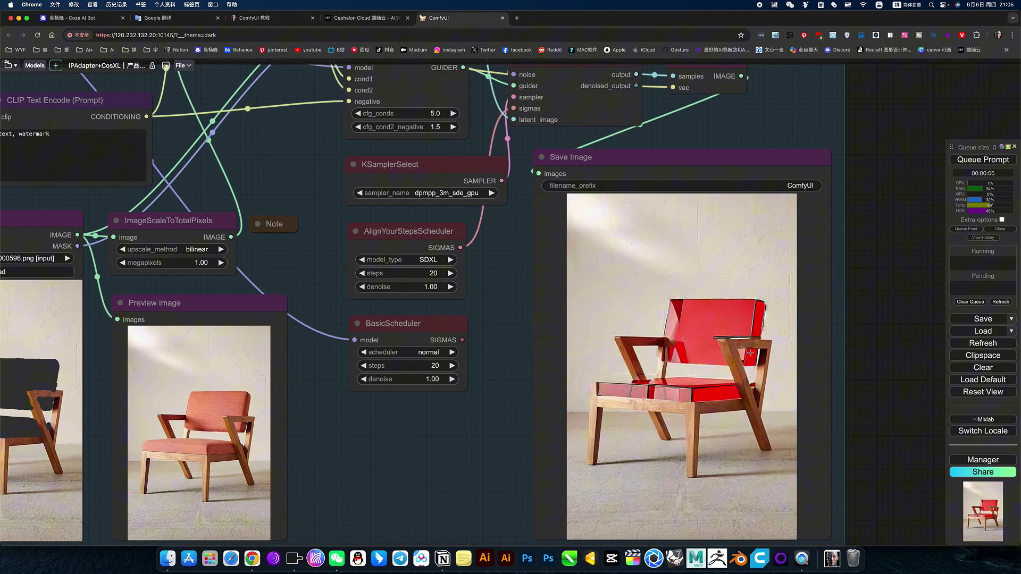
pyautogui.scroll(-3, 749, 352)
pyautogui.moveTo(592, 308); pyautogui.dragTo(665, 359)
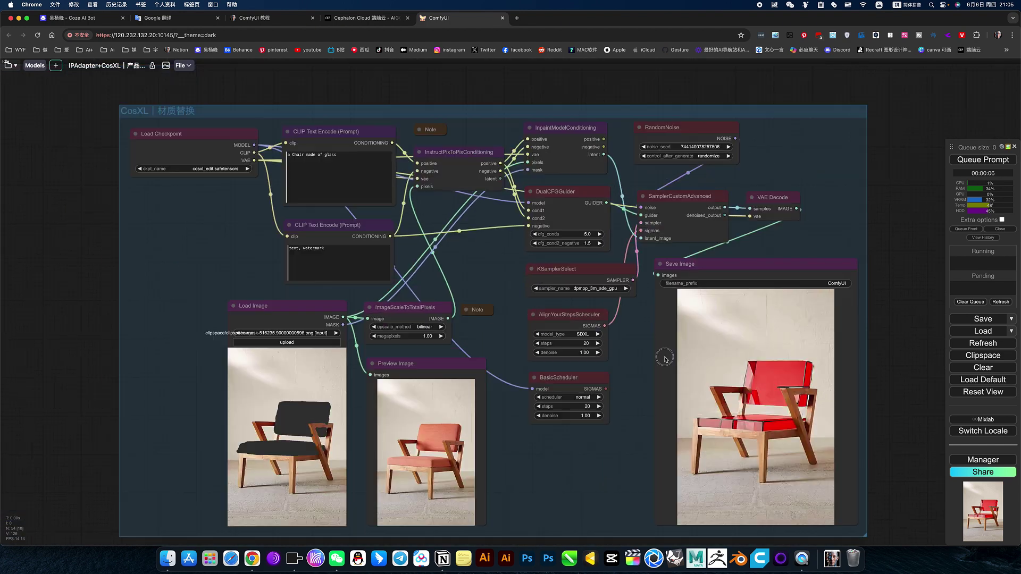
# Step: Generate two more variations with the "a Chair made of glass" prompt and view the results
pyautogui.click(161, 21)
pyautogui.click(461, 20)
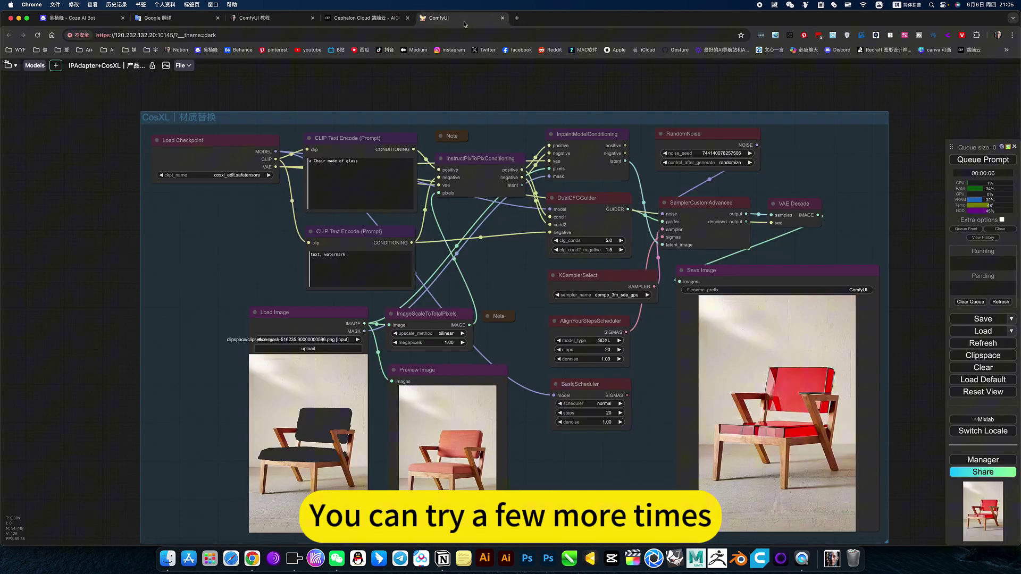
pyautogui.moveTo(847, 212); pyautogui.dragTo(835, 170)
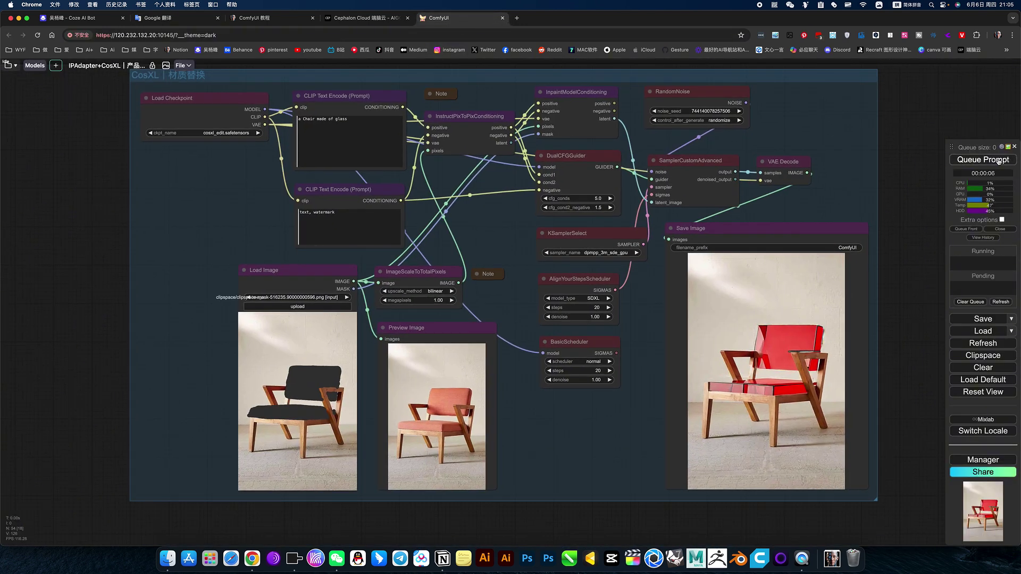
pyautogui.click(998, 160)
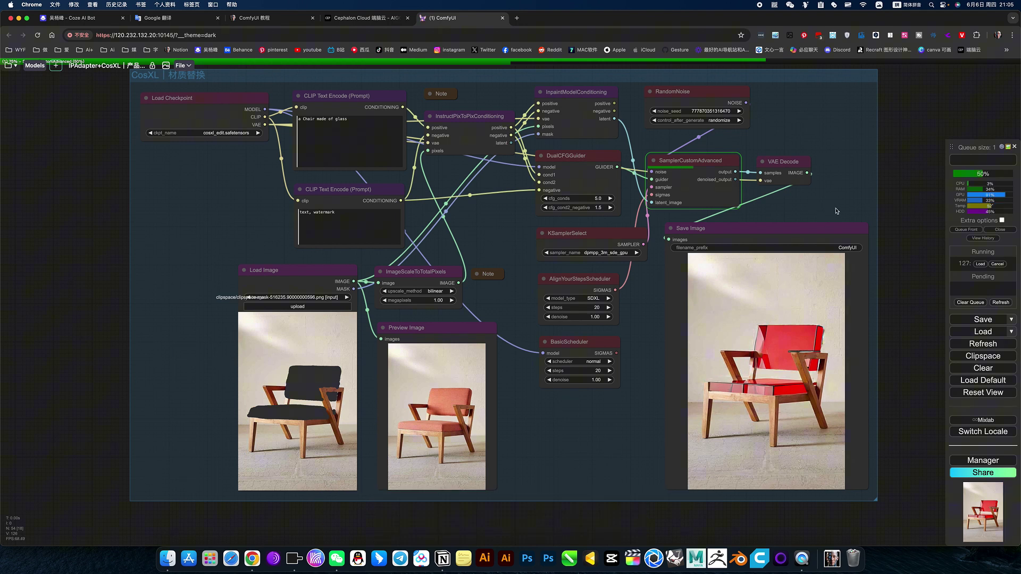
pyautogui.hotkey('ctrl', 'Return')
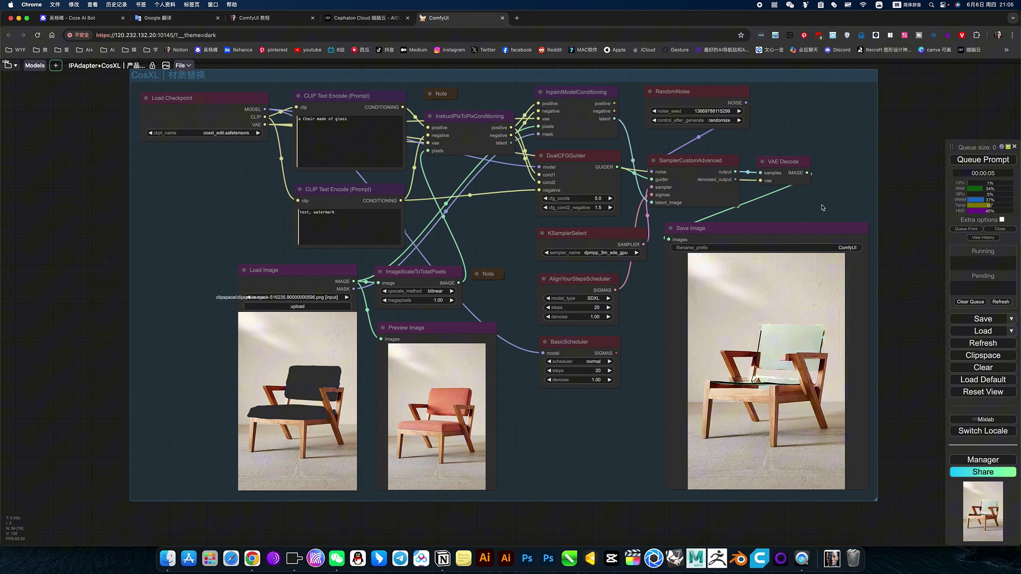
pyautogui.moveTo(823, 204); pyautogui.dragTo(801, 201)
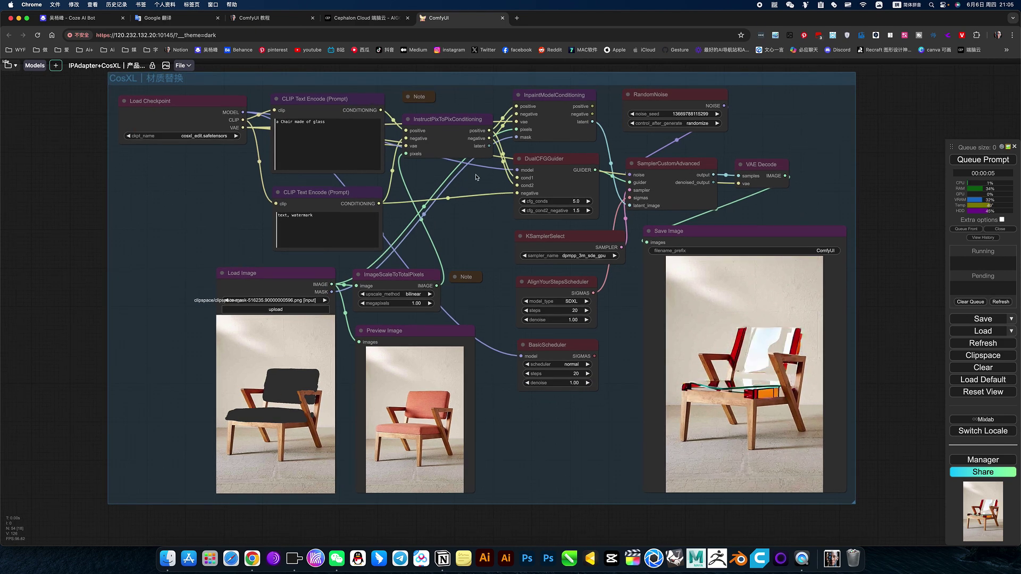
# Step: In Google Translate, change the Chinese source text to 黑色皮革材质的椅子 and copy its English translation
pyautogui.click(179, 18)
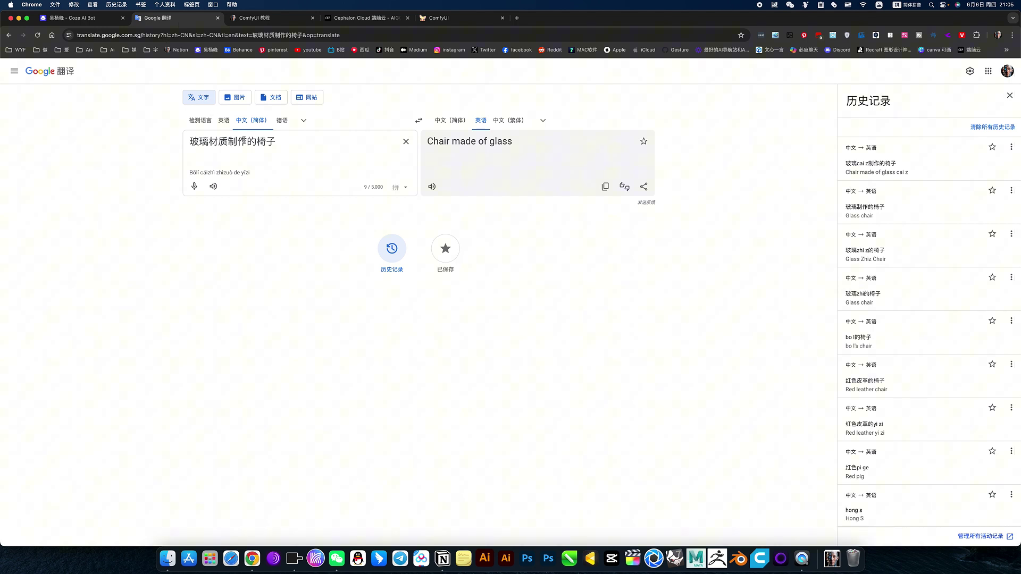
pyautogui.moveTo(241, 141); pyautogui.dragTo(171, 143)
pyautogui.press('BackSpace')
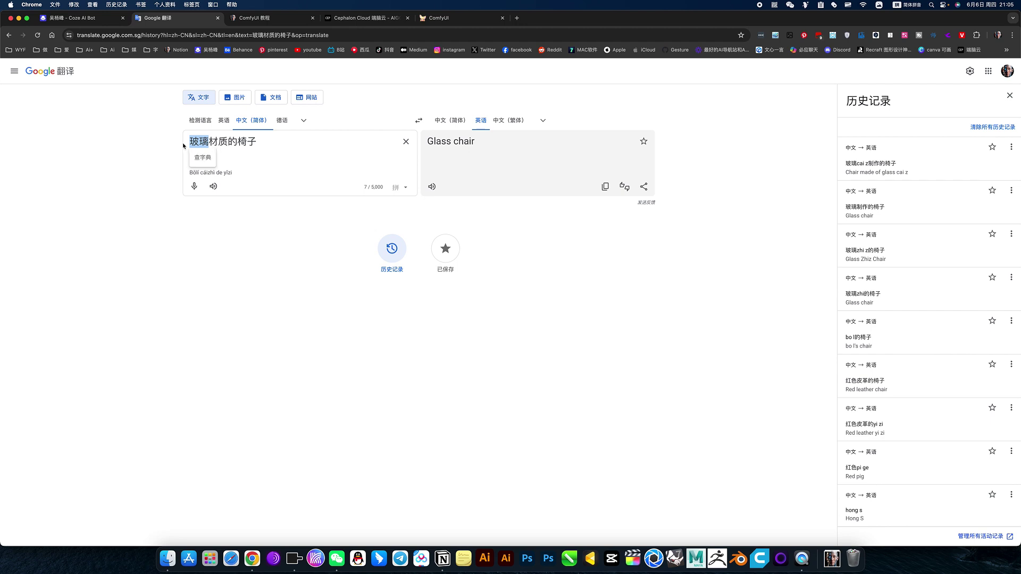
pyautogui.write('p')
pyautogui.write('ige')
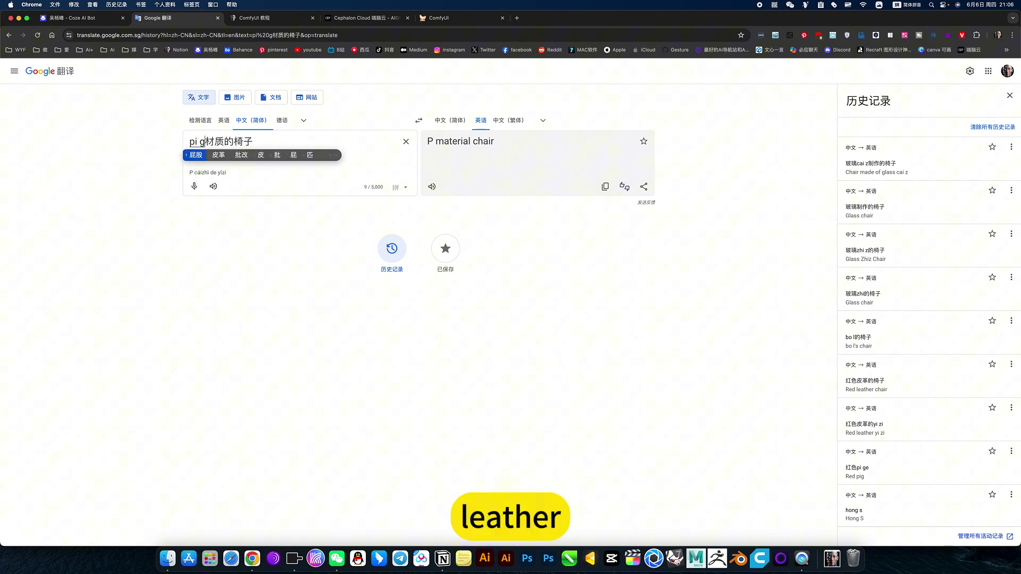
pyautogui.press('space')
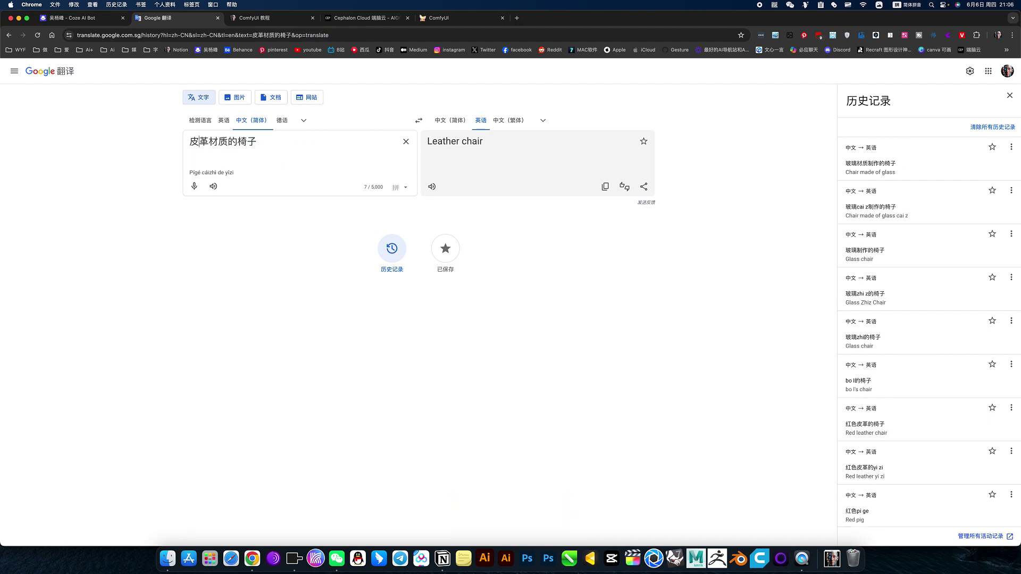
pyautogui.press('Left')
pyautogui.write('heise')
pyautogui.press('space')
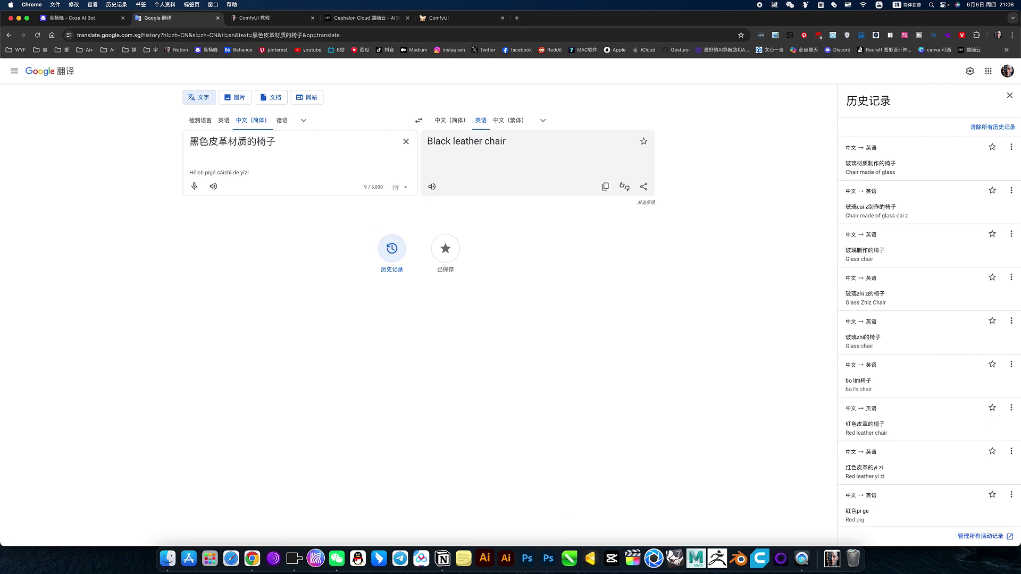
pyautogui.click(605, 187)
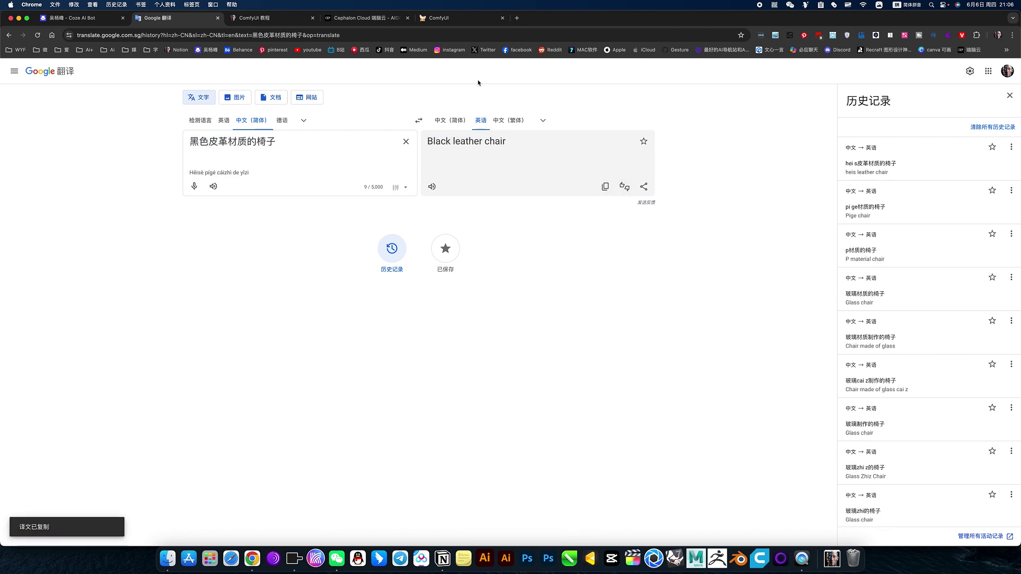
# Step: In ComfyUI, replace the positive prompt with the copied "Black leather chair", queue the workflow and view the generated image
pyautogui.click(431, 19)
pyautogui.click(358, 135)
pyautogui.press('super+a')
pyautogui.write('Black leather chair')
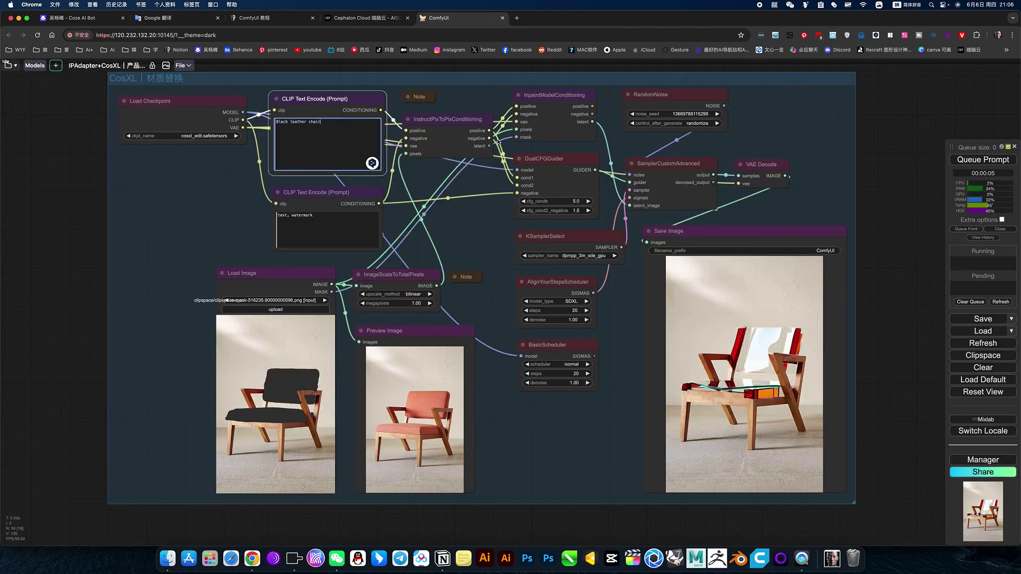
pyautogui.press('super+Return')
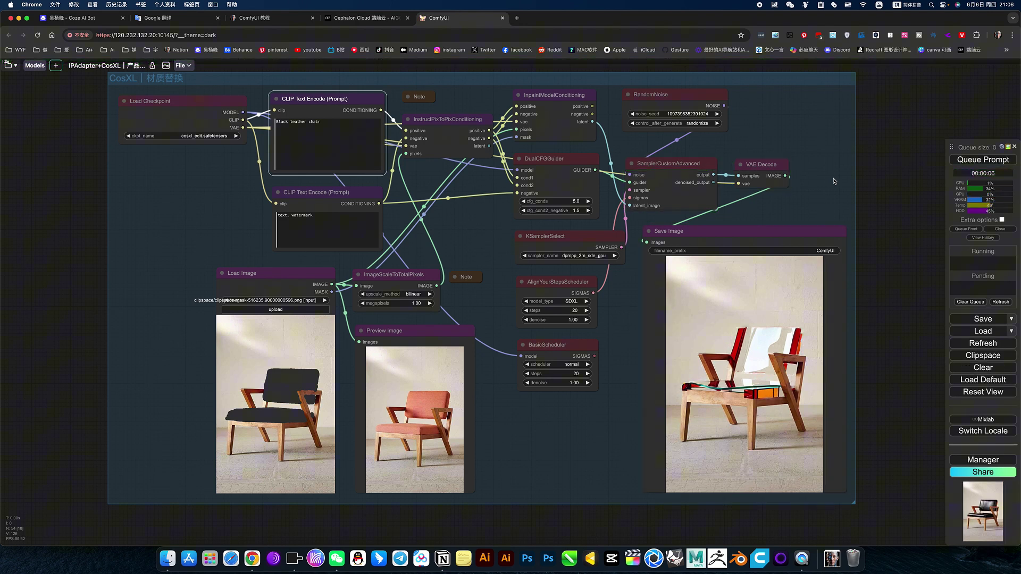
pyautogui.moveTo(896, 335); pyautogui.dragTo(862, 246)
pyautogui.scroll(5, 730, 261)
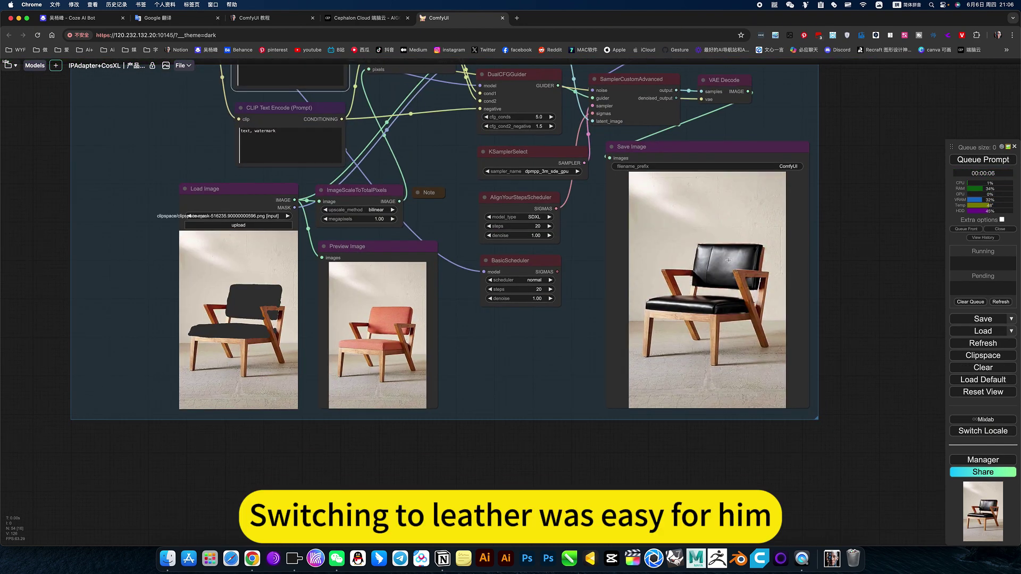
pyautogui.scroll(-6, 682, 307)
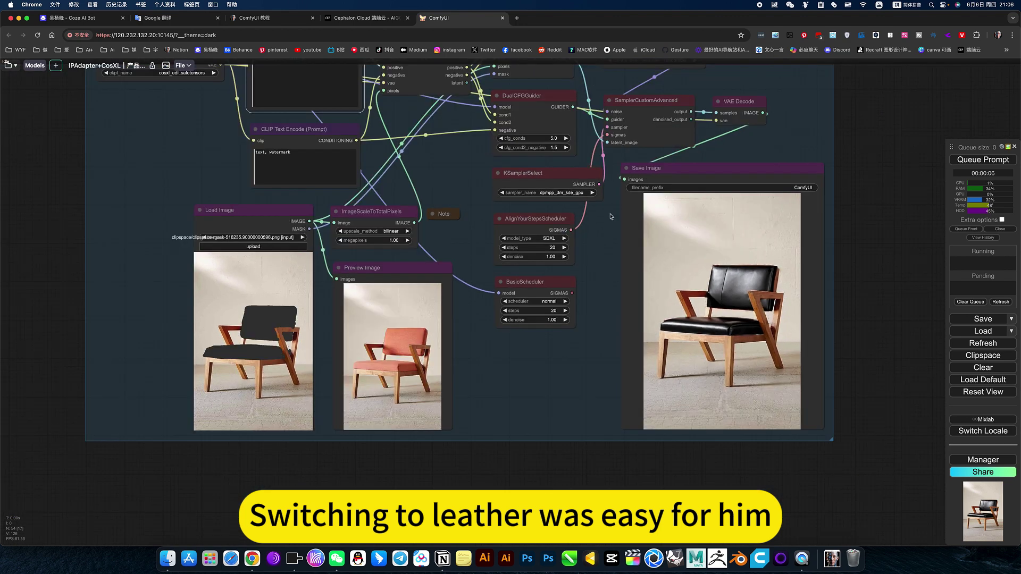
# Step: Clear the existing mask from the Load Image chair photo in the MaskEditor and save it to the node
pyautogui.scroll(1, 347, 339)
pyautogui.scroll(3, 266, 337)
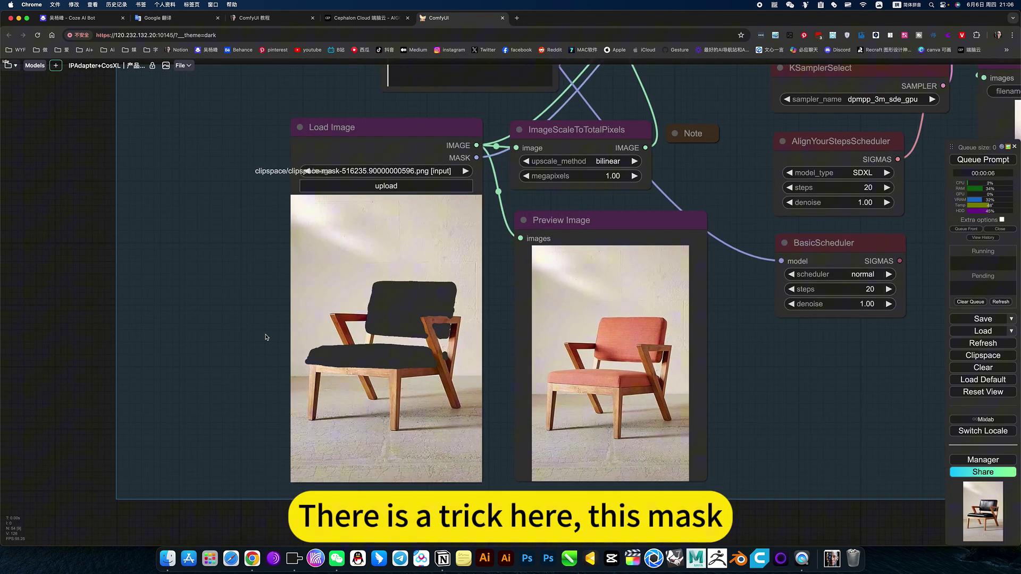
pyautogui.click(354, 260)
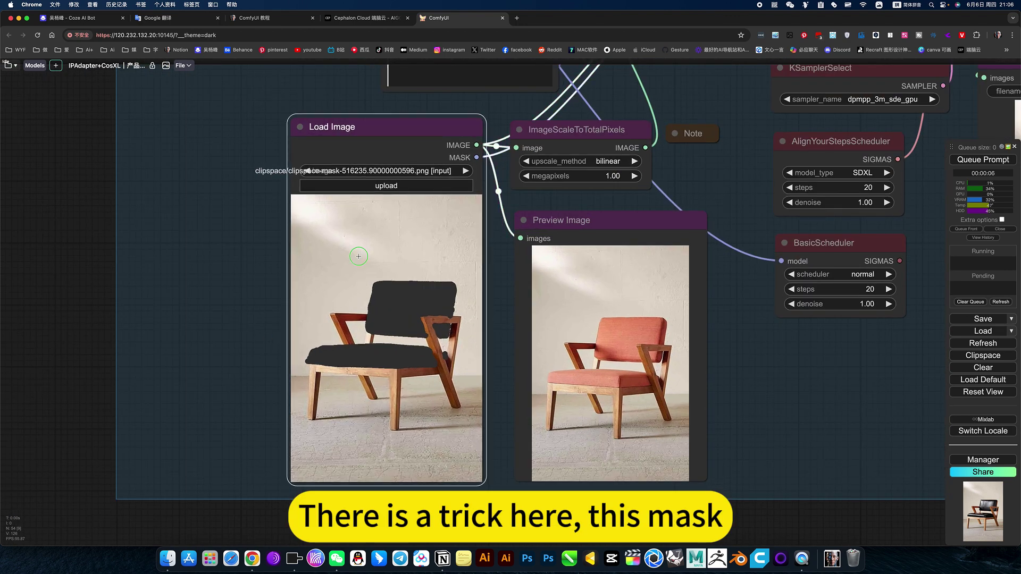
pyautogui.rightClick(359, 256)
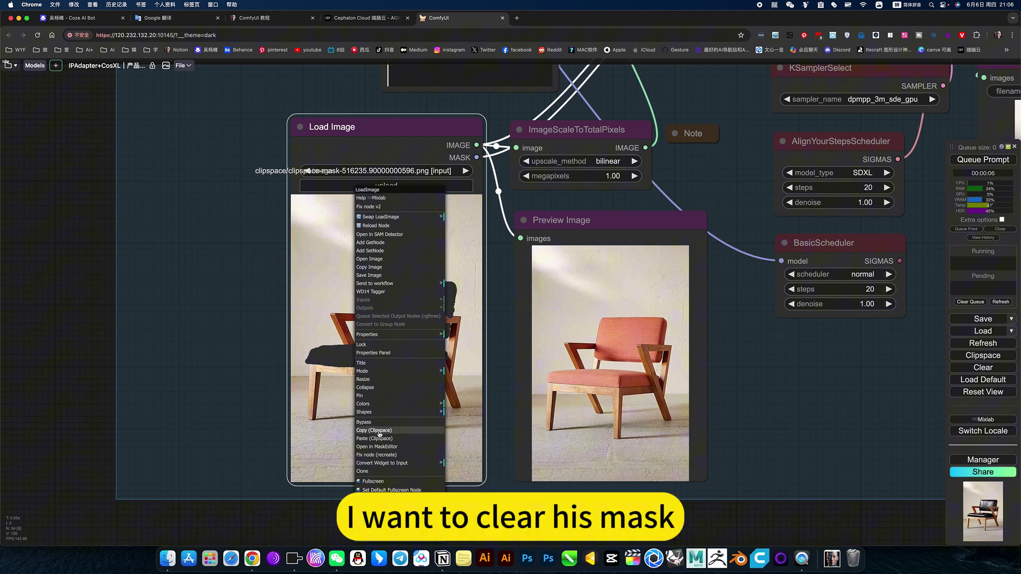
pyautogui.click(381, 447)
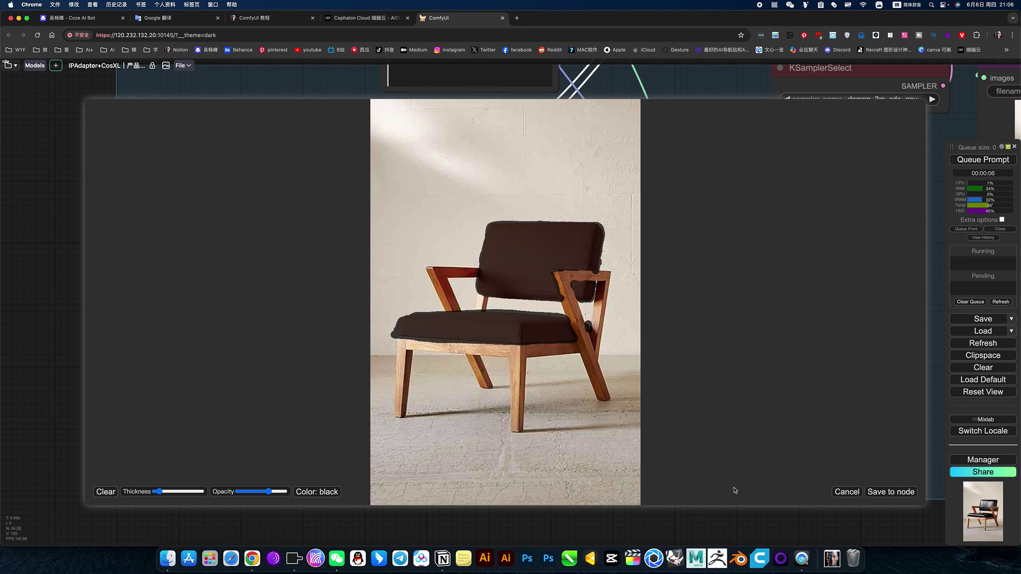
pyautogui.click(105, 492)
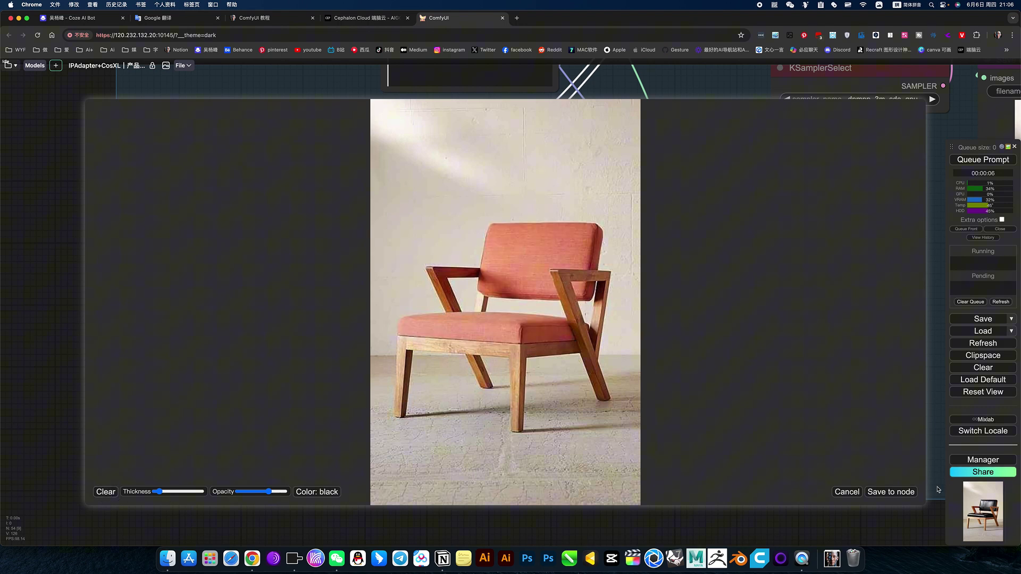
pyautogui.click(904, 492)
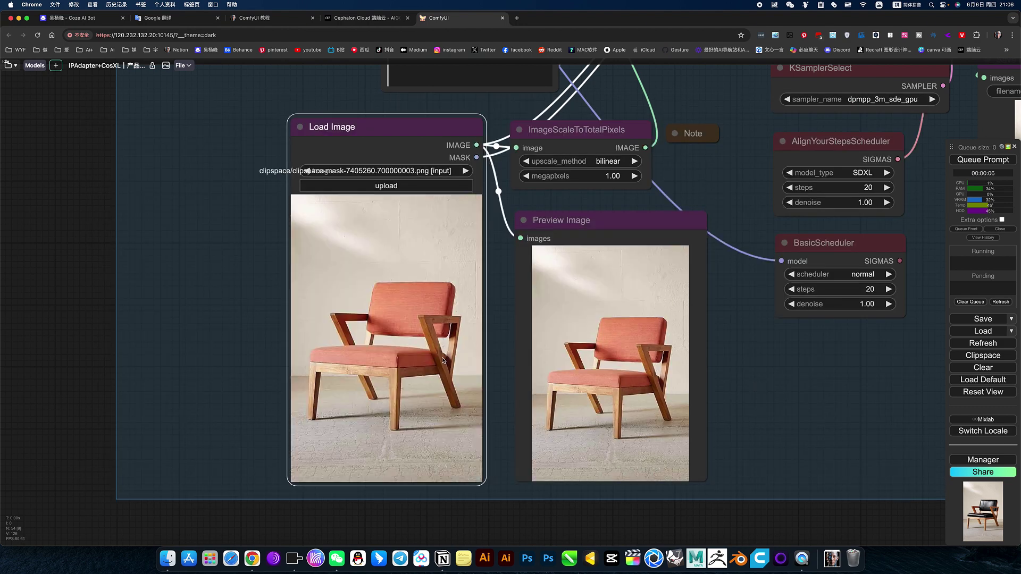
# Step: Open the chair photo in the SAM Detector, mark the backrest and seat cushion as included points, and detect the mask
pyautogui.rightClick(393, 299)
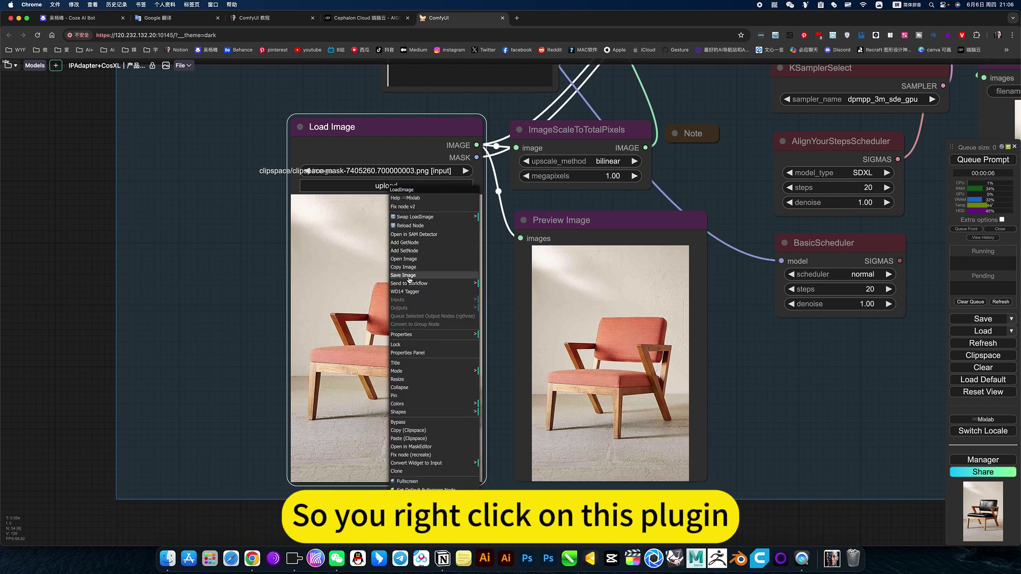
pyautogui.click(415, 235)
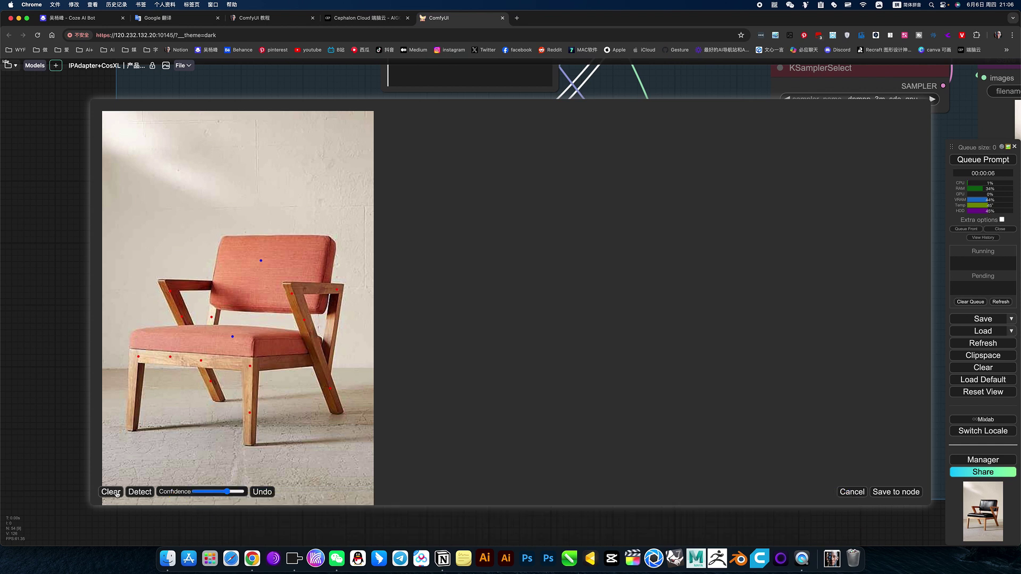
pyautogui.click(266, 278)
pyautogui.click(140, 491)
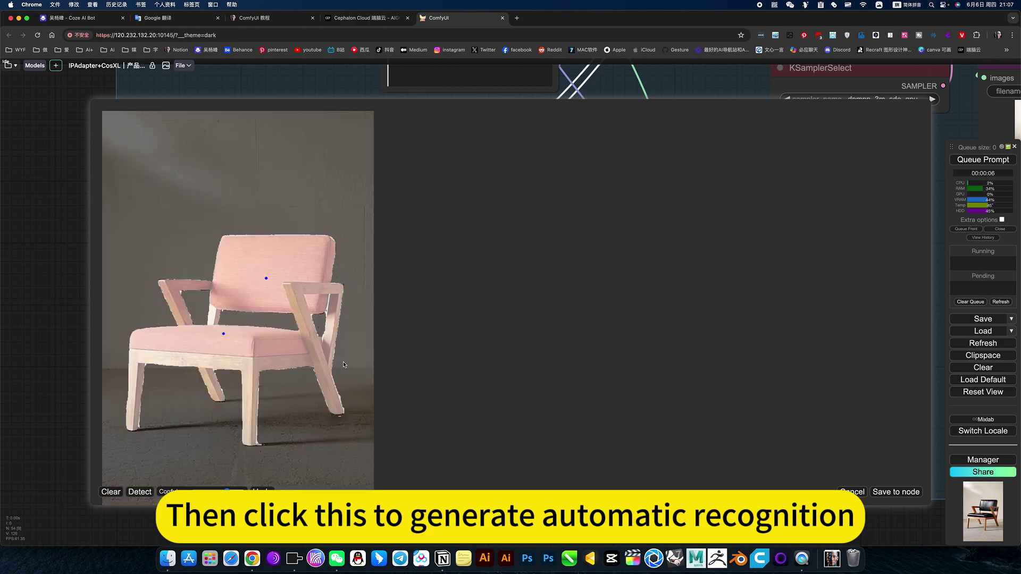
# Step: Add exclusion points on the chair's wooden arms, legs and frame, detect the mask again and save it to the node
pyautogui.rightClick(305, 322)
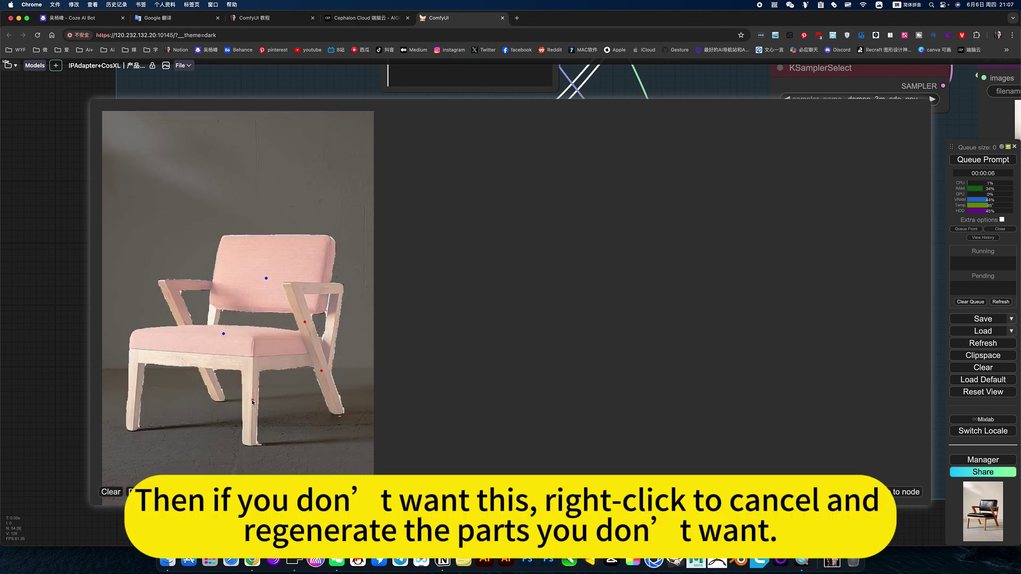
pyautogui.rightClick(179, 309)
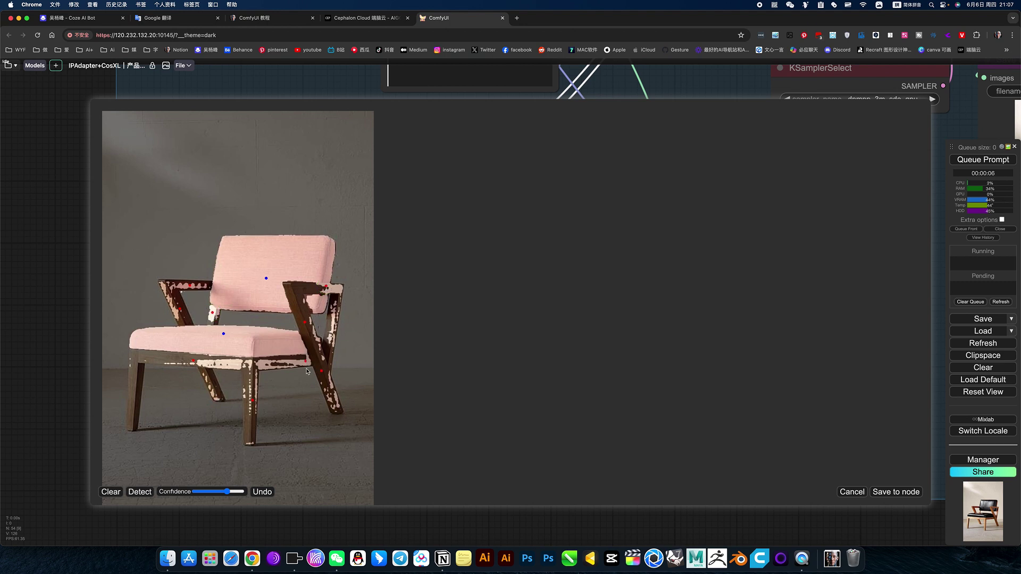
pyautogui.click(139, 491)
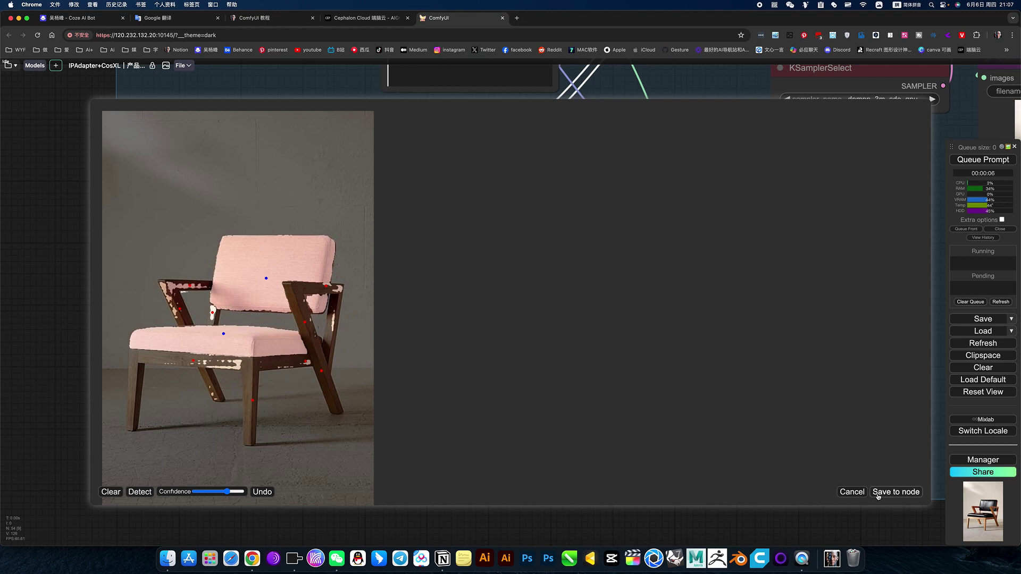
pyautogui.click(893, 493)
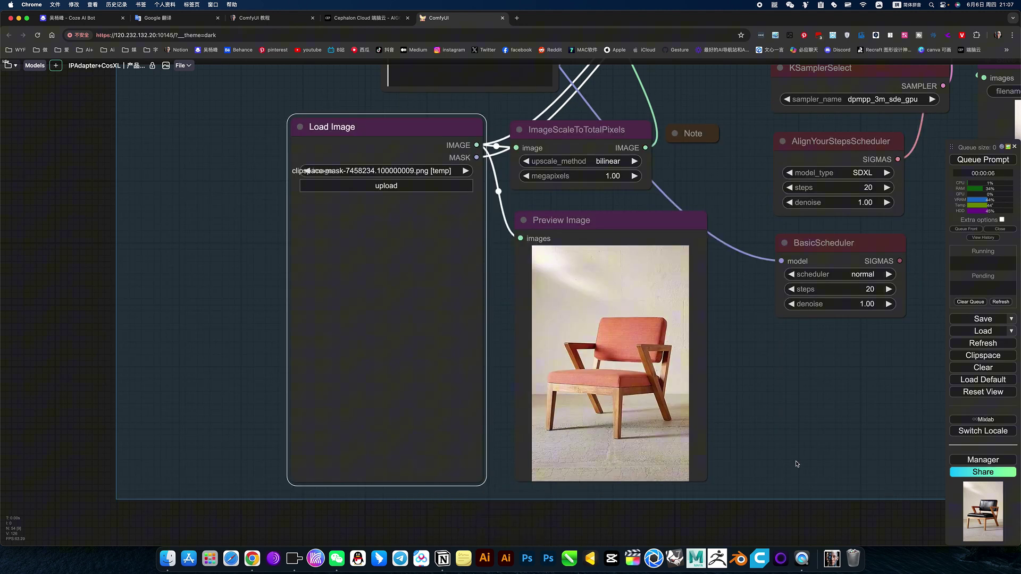
# Step: Open the detected mask in the MaskEditor and erase the stray patches from the wooden seat rail, legs and both armrests
pyautogui.rightClick(391, 302)
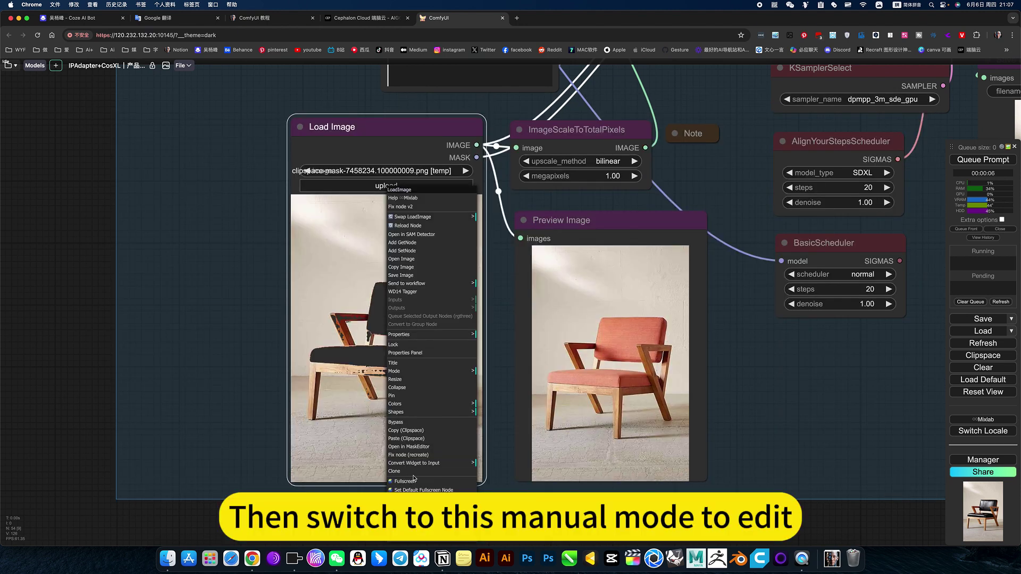
pyautogui.click(404, 447)
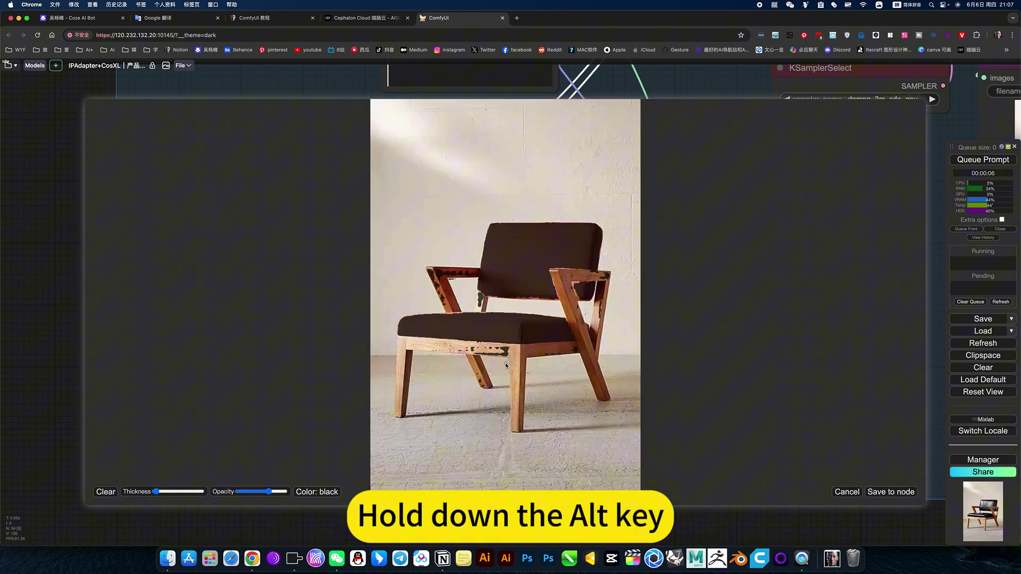
pyautogui.scroll(5, 473, 354)
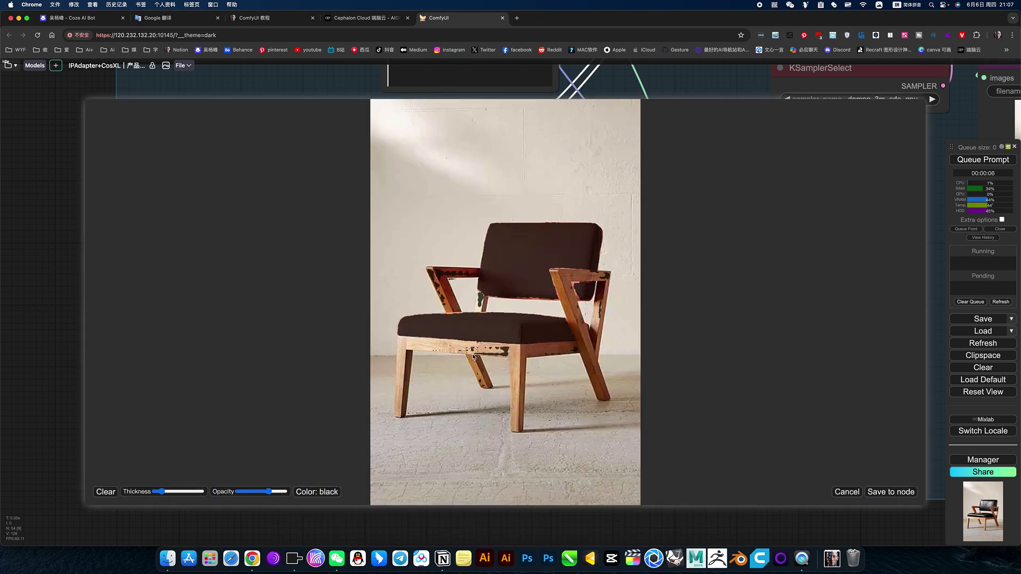
pyautogui.scroll(4, 472, 355)
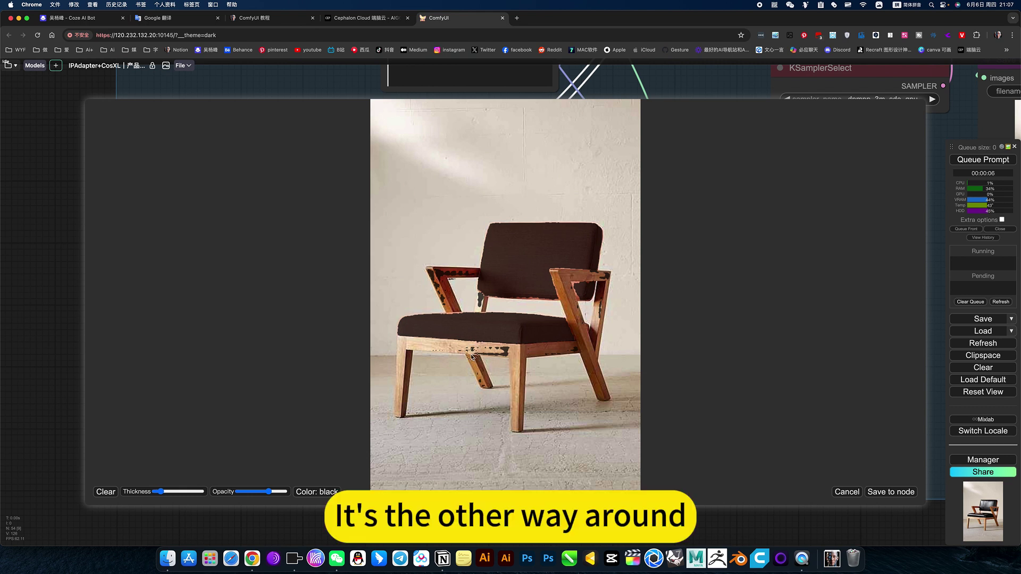
pyautogui.moveTo(437, 353)
pyautogui.mouseDown()
pyautogui.moveTo(512, 352)
pyautogui.moveTo(444, 349)
pyautogui.moveTo(473, 362)
pyautogui.moveTo(492, 390)
pyautogui.moveTo(477, 382)
pyautogui.mouseUp()
pyautogui.moveTo(546, 358); pyautogui.dragTo(586, 350)
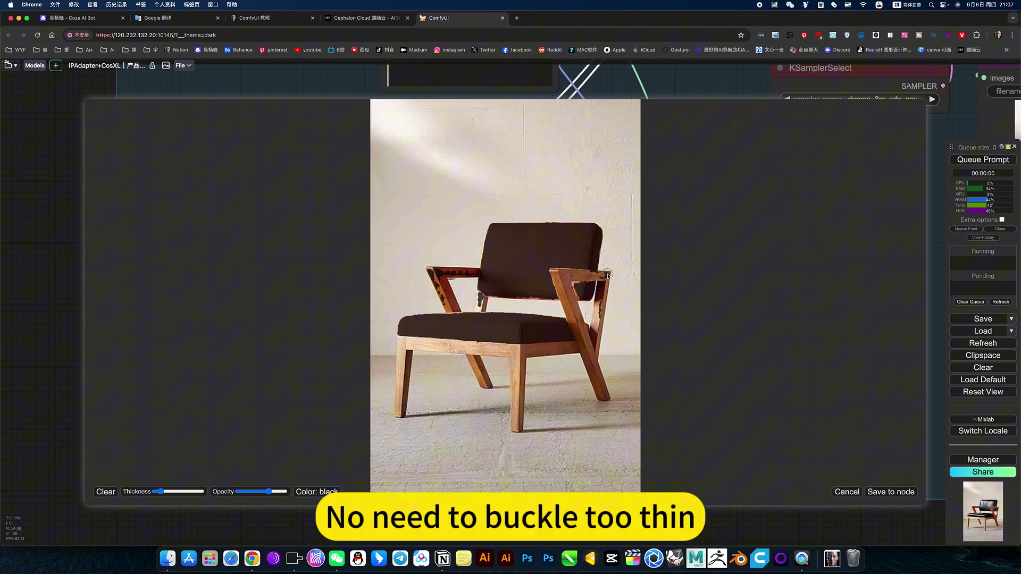
pyautogui.moveTo(606, 277)
pyautogui.mouseDown()
pyautogui.moveTo(587, 276)
pyautogui.moveTo(605, 300)
pyautogui.moveTo(594, 331)
pyautogui.mouseUp()
pyautogui.moveTo(460, 274)
pyautogui.mouseDown()
pyautogui.moveTo(426, 273)
pyautogui.moveTo(451, 303)
pyautogui.moveTo(440, 302)
pyautogui.moveTo(436, 267)
pyautogui.moveTo(479, 303)
pyautogui.mouseUp()
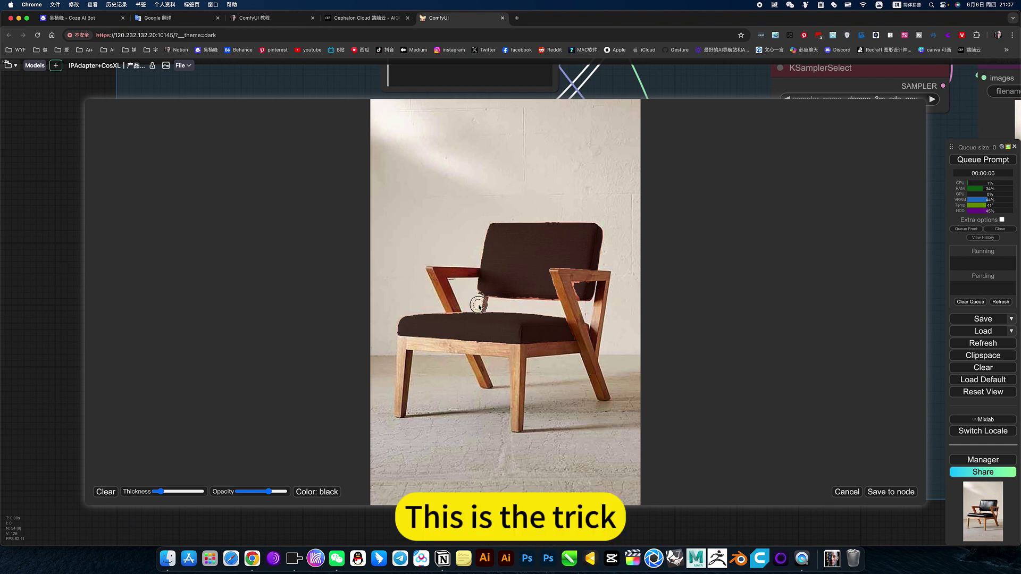
# Step: Adjust the brush size, paint missing mask areas along the backrest's lower edge and the seat cushion, and save to the node
pyautogui.scroll(-5, 483, 301)
pyautogui.scroll(3, 484, 290)
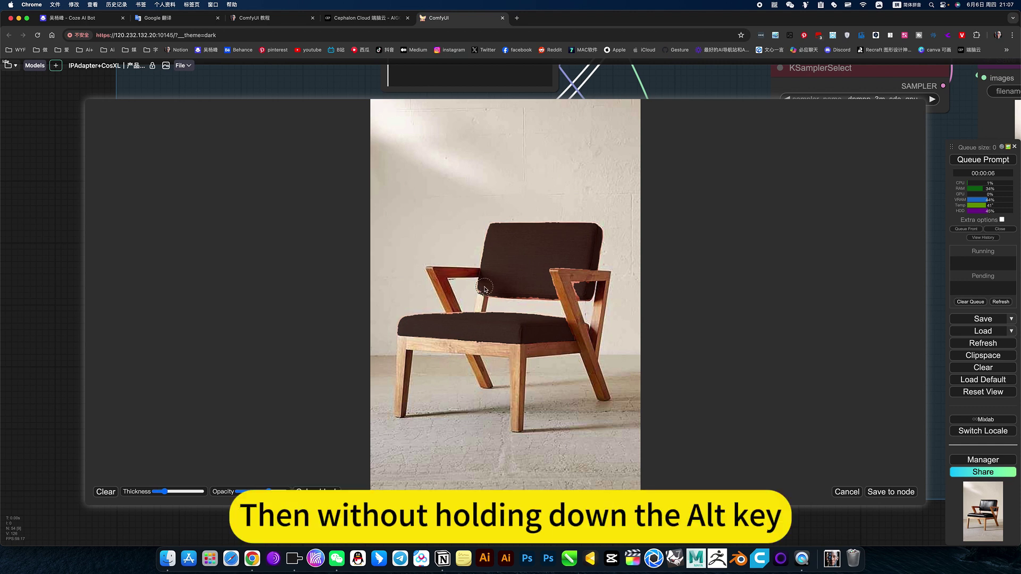
pyautogui.scroll(-2, 485, 290)
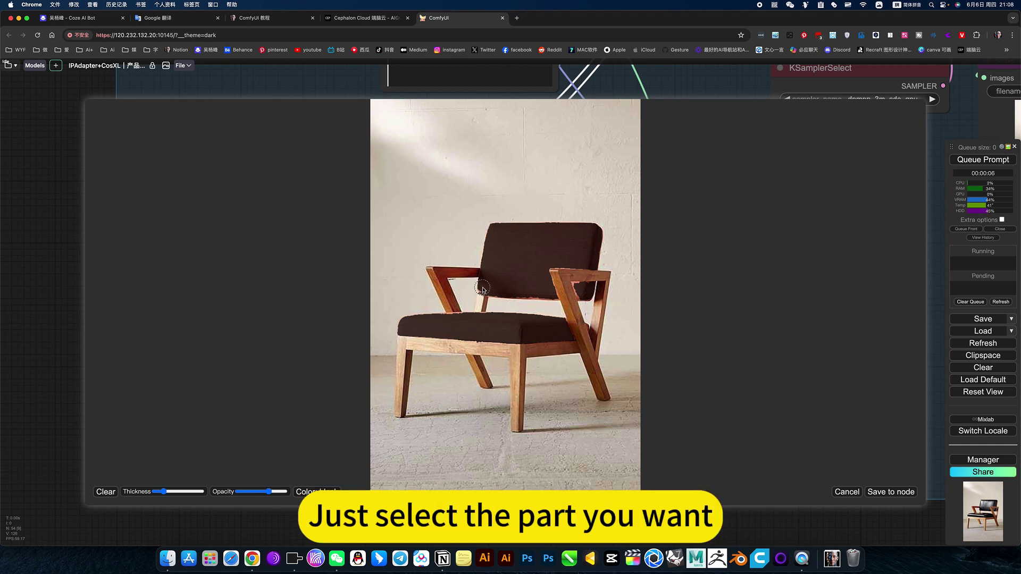
pyautogui.moveTo(482, 290)
pyautogui.mouseDown()
pyautogui.moveTo(546, 297)
pyautogui.moveTo(578, 286)
pyautogui.moveTo(586, 304)
pyautogui.moveTo(588, 284)
pyautogui.moveTo(578, 298)
pyautogui.mouseUp()
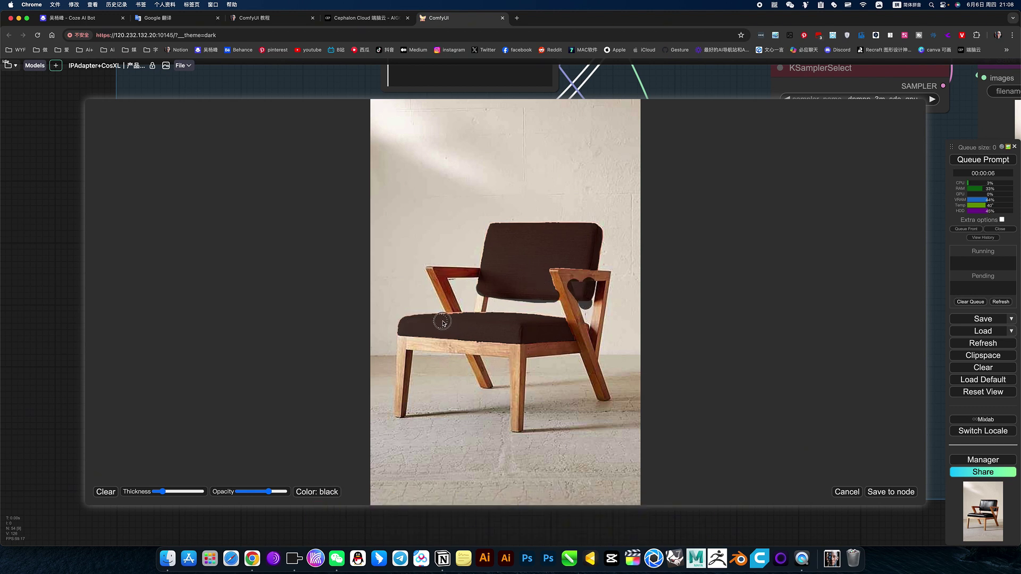
pyautogui.moveTo(476, 320); pyautogui.dragTo(565, 326)
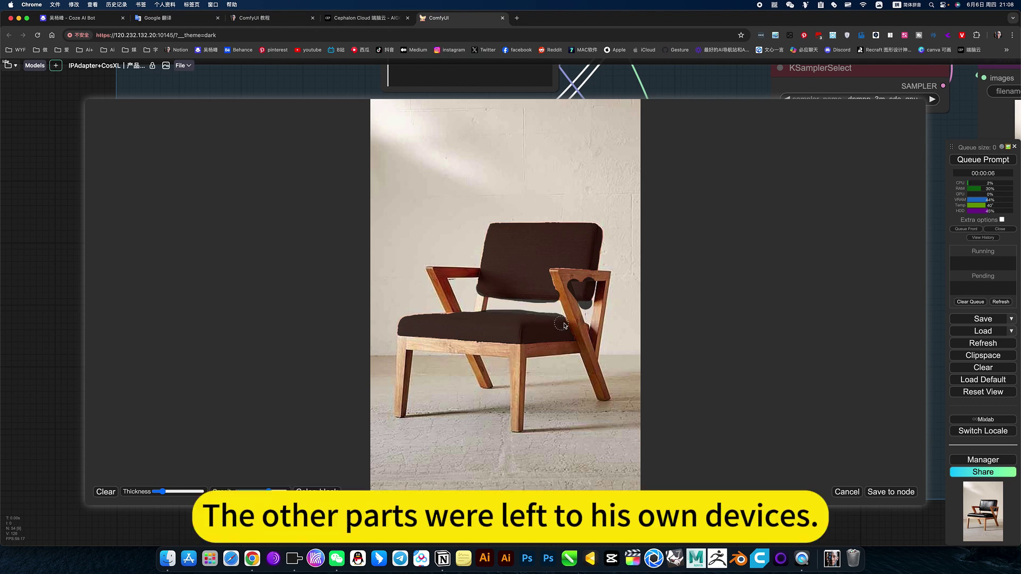
pyautogui.click(891, 492)
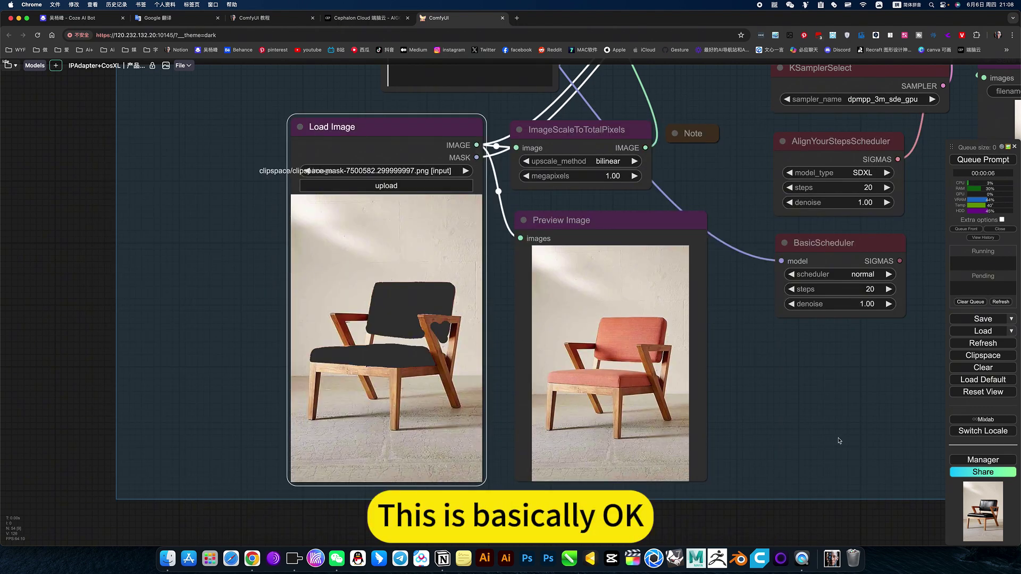
# Step: Queue the workflow with the edited cushion mask and inspect the generated black leather chair up close
pyautogui.scroll(-5, 790, 420)
pyautogui.moveTo(791, 420); pyautogui.dragTo(450, 479)
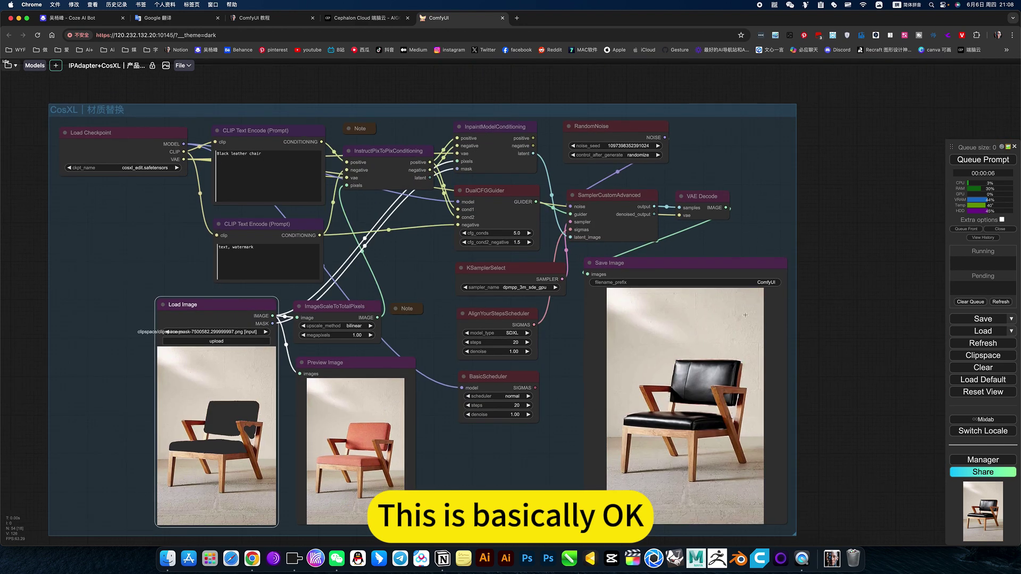
pyautogui.click(973, 162)
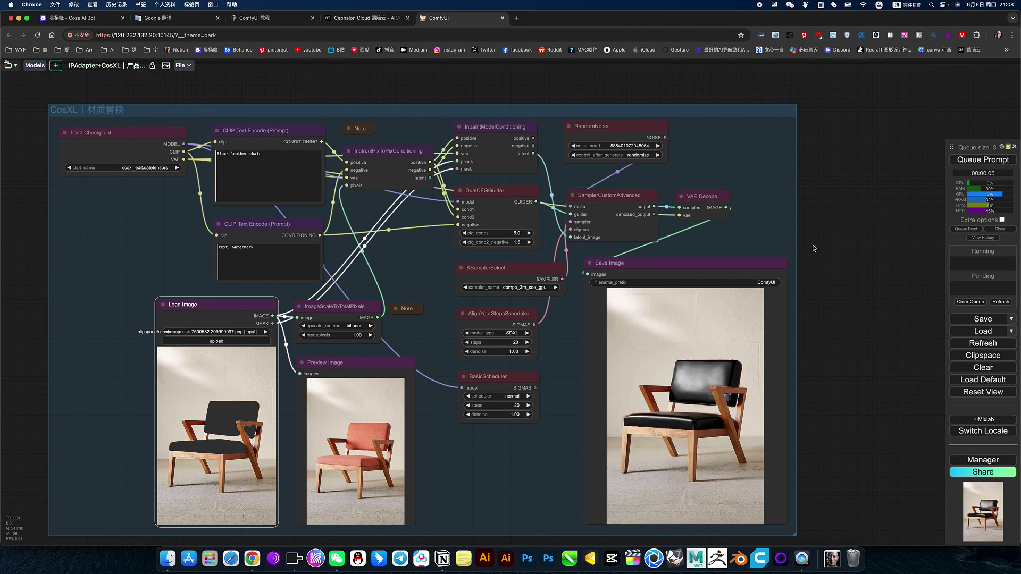
pyautogui.scroll(5, 675, 423)
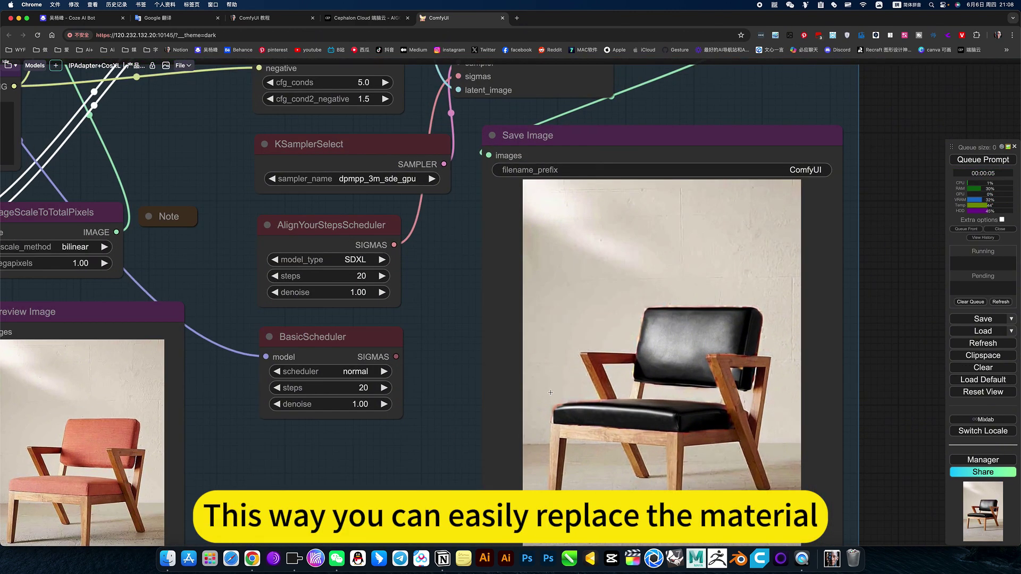
pyautogui.scroll(-4, 581, 402)
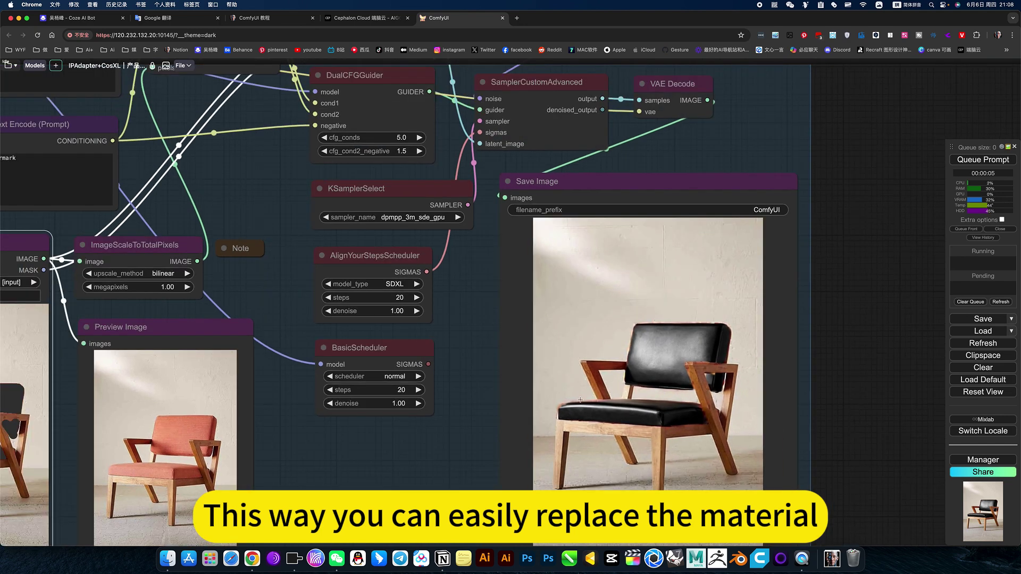
# Step: Reopen the chair mask in the MaskEditor and begin touching up the area inside the front armrest gap with a smaller brush
pyautogui.moveTo(400, 470); pyautogui.dragTo(653, 421)
pyautogui.rightClick(311, 376)
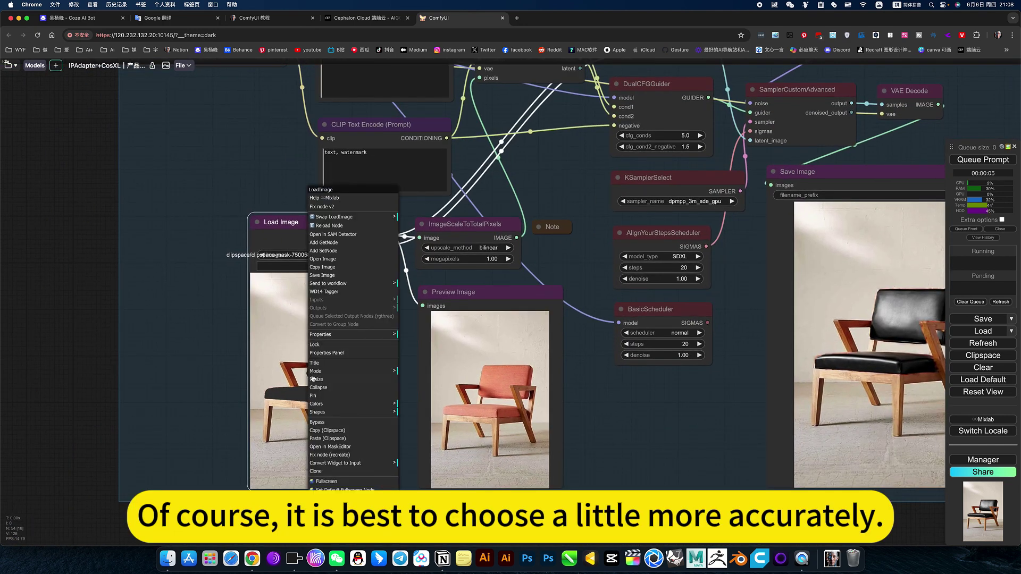
pyautogui.click(334, 448)
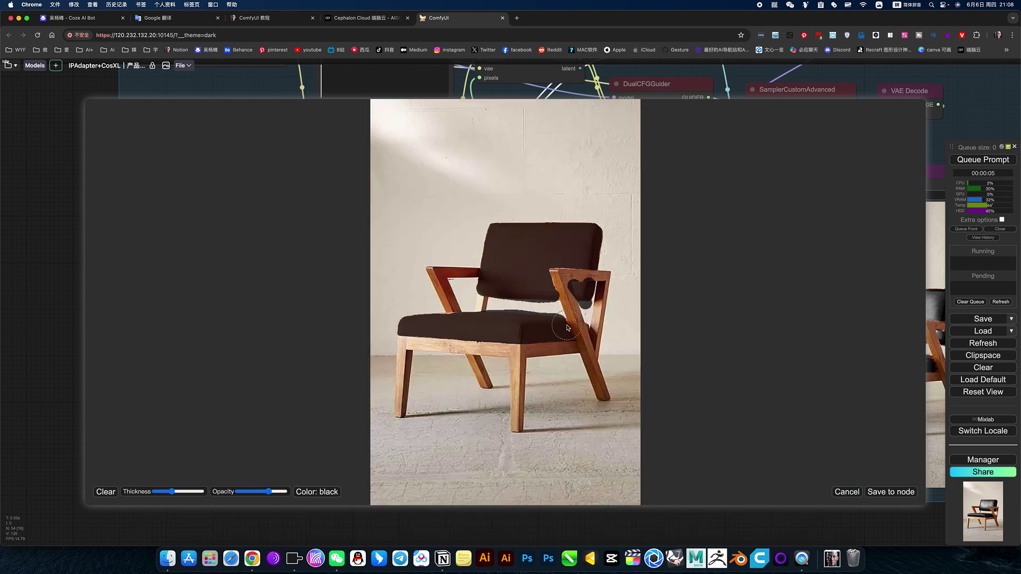
pyautogui.scroll(10, 567, 328)
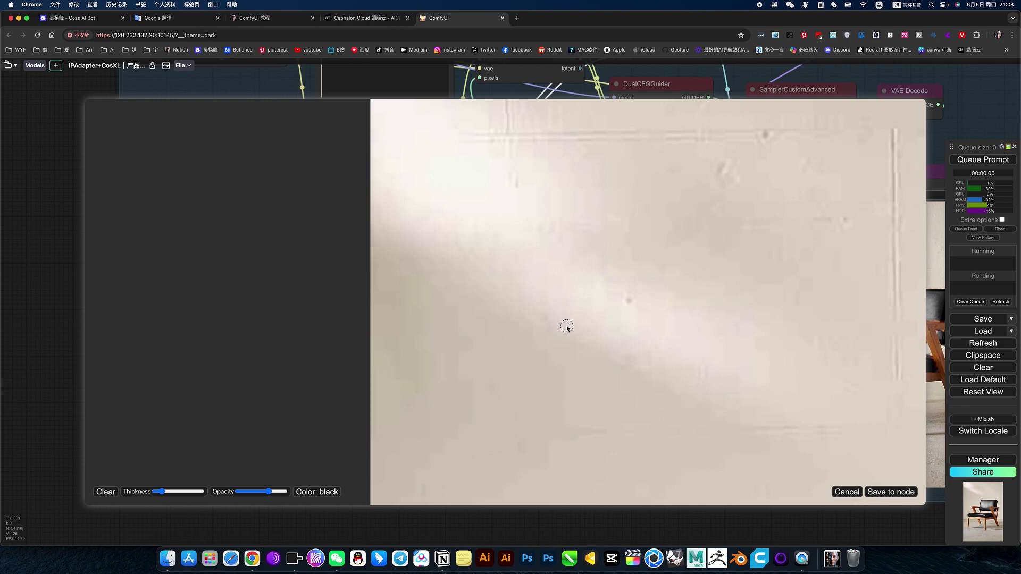
pyautogui.scroll(-10, 566, 328)
pyautogui.scroll(5, 583, 350)
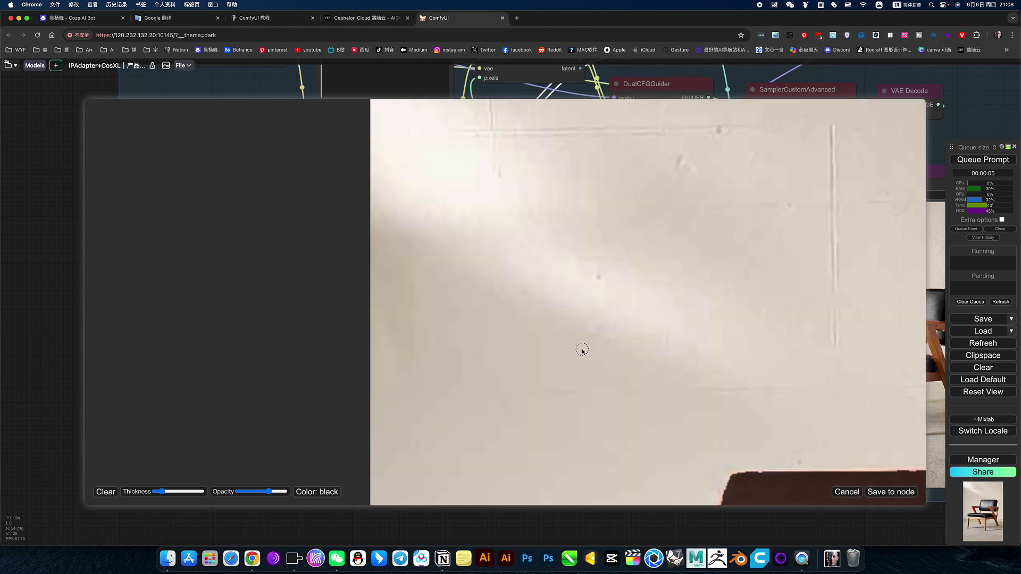
pyautogui.scroll(-2, 583, 351)
pyautogui.scroll(-1, 583, 351)
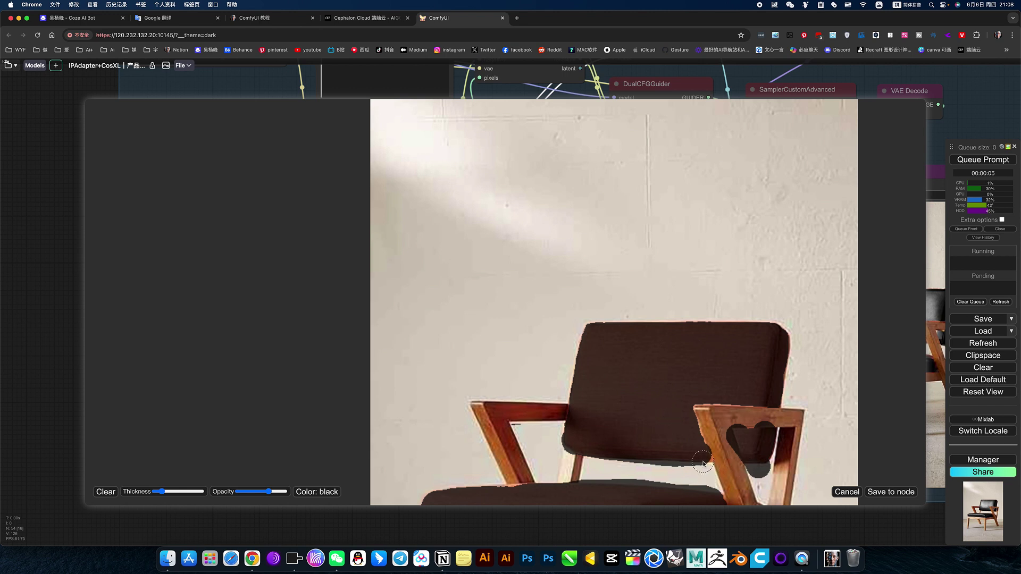
pyautogui.press('[')
pyautogui.click(707, 463)
pyautogui.moveTo(745, 436)
pyautogui.mouseDown()
pyautogui.moveTo(762, 434)
pyautogui.moveTo(729, 436)
pyautogui.mouseUp()
# Step: Reduce the brush thickness further, clean up the remaining mask edges around the armrest gap and save the mask to the node
pyautogui.press('[')
pyautogui.press('[')
pyautogui.press('[')
pyautogui.moveTo(162, 492); pyautogui.dragTo(157, 492)
pyautogui.moveTo(726, 429)
pyautogui.mouseDown()
pyautogui.moveTo(732, 458)
pyautogui.moveTo(728, 436)
pyautogui.moveTo(730, 466)
pyautogui.moveTo(705, 439)
pyautogui.moveTo(730, 469)
pyautogui.moveTo(775, 419)
pyautogui.moveTo(753, 422)
pyautogui.moveTo(782, 430)
pyautogui.moveTo(764, 477)
pyautogui.mouseUp()
pyautogui.click(890, 492)
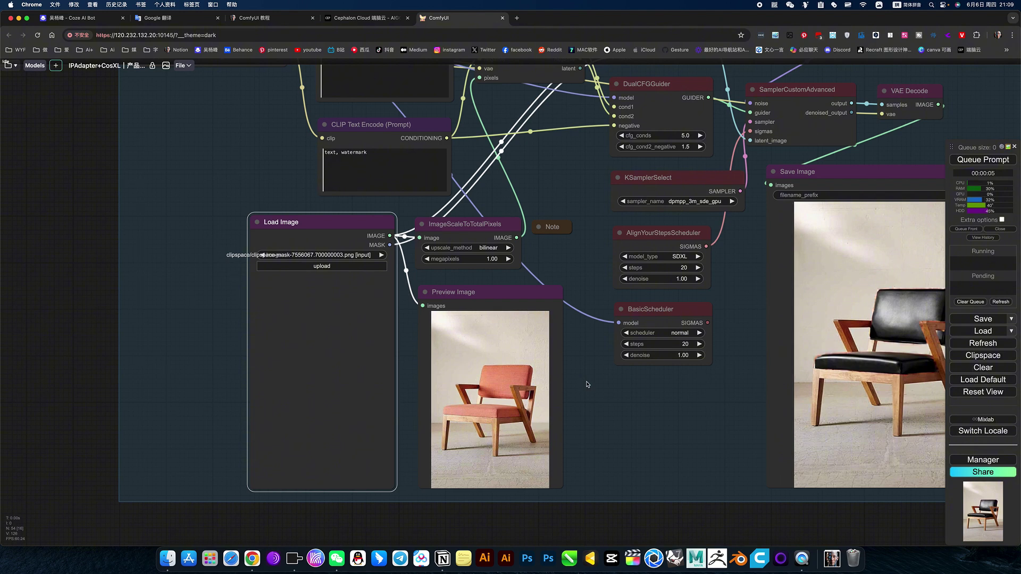
pyautogui.moveTo(657, 415); pyautogui.dragTo(470, 450)
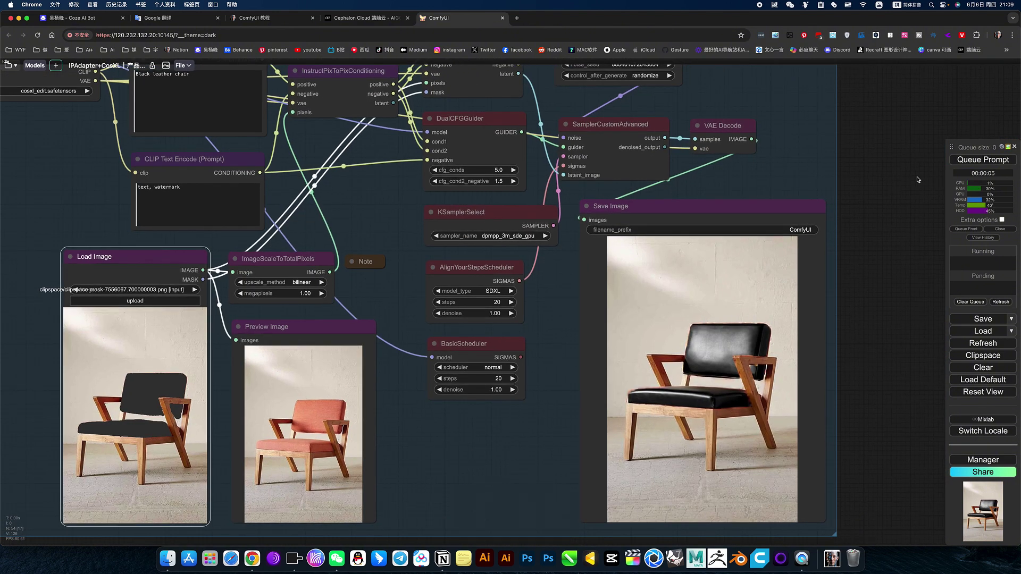
# Step: Generate the black leather chair with the saved mask and reopen the chair image's mask in the MaskEditor
pyautogui.click(988, 162)
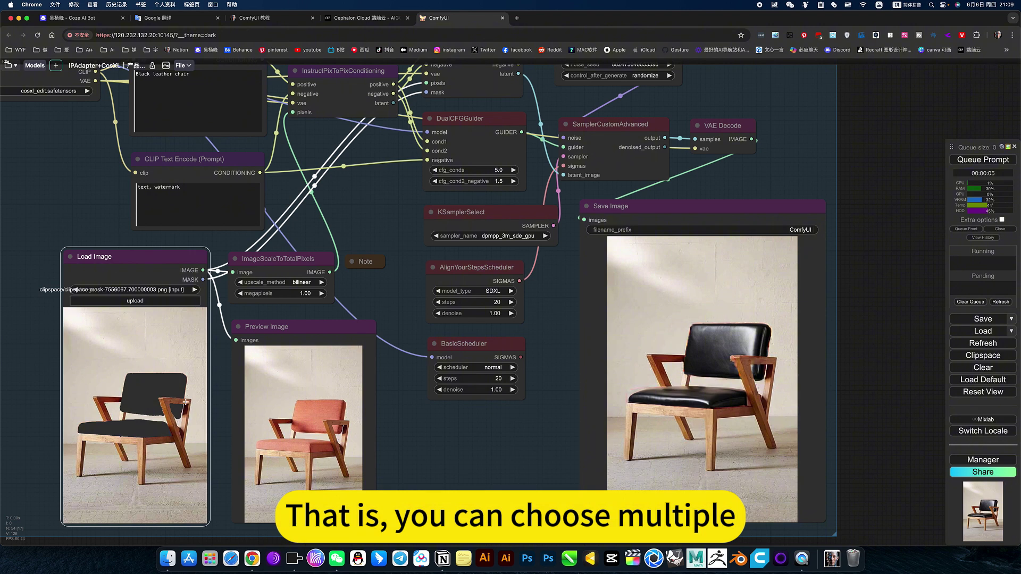
pyautogui.rightClick(173, 376)
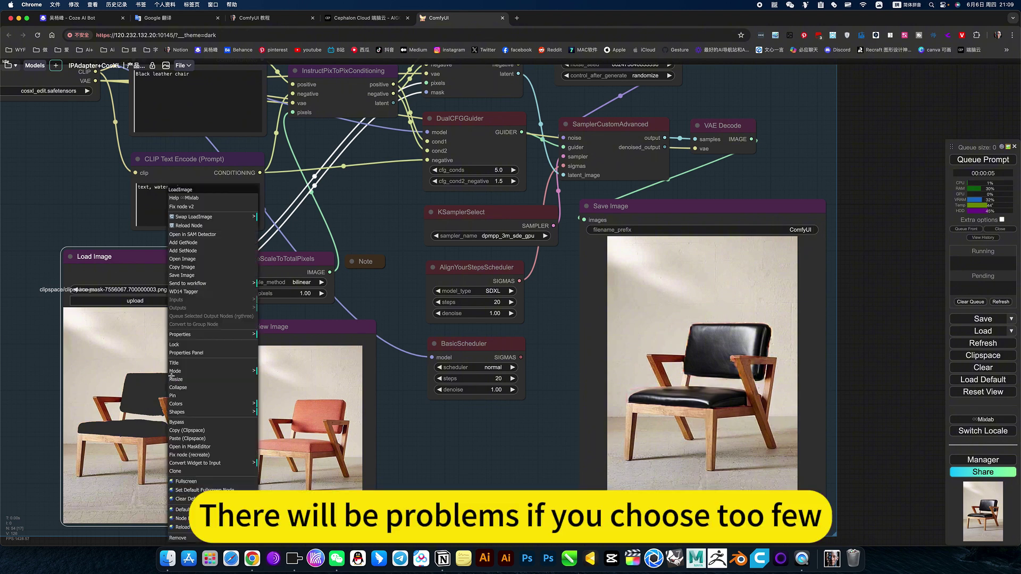
pyautogui.click(199, 447)
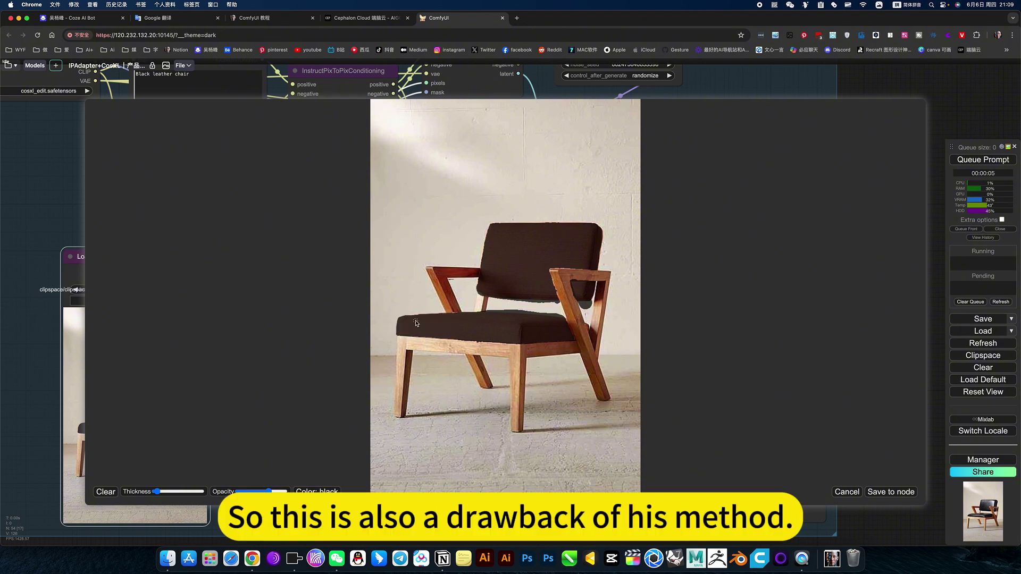
# Step: Extend the mask slightly beyond the outer edges of the backrest and seat cushion and save it to the node
pyautogui.scroll(8, 415, 321)
pyautogui.scroll(-5, 415, 321)
pyautogui.moveTo(403, 320); pyautogui.dragTo(417, 317)
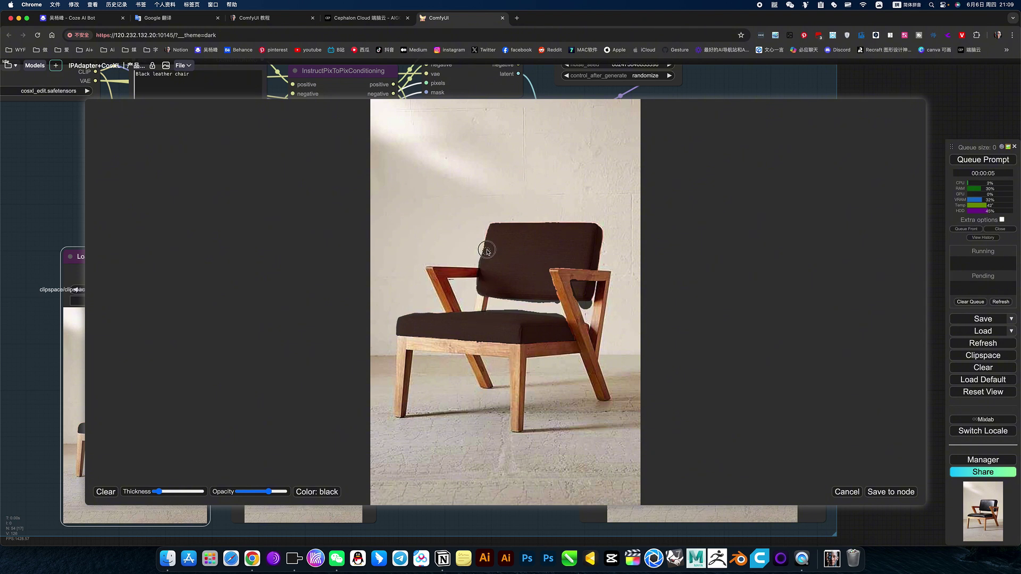
pyautogui.moveTo(487, 251)
pyautogui.mouseDown()
pyautogui.moveTo(497, 224)
pyautogui.moveTo(596, 223)
pyautogui.moveTo(601, 275)
pyautogui.moveTo(589, 301)
pyautogui.moveTo(529, 300)
pyautogui.moveTo(588, 329)
pyautogui.moveTo(565, 323)
pyautogui.moveTo(573, 339)
pyautogui.moveTo(520, 343)
pyautogui.moveTo(396, 333)
pyautogui.mouseUp()
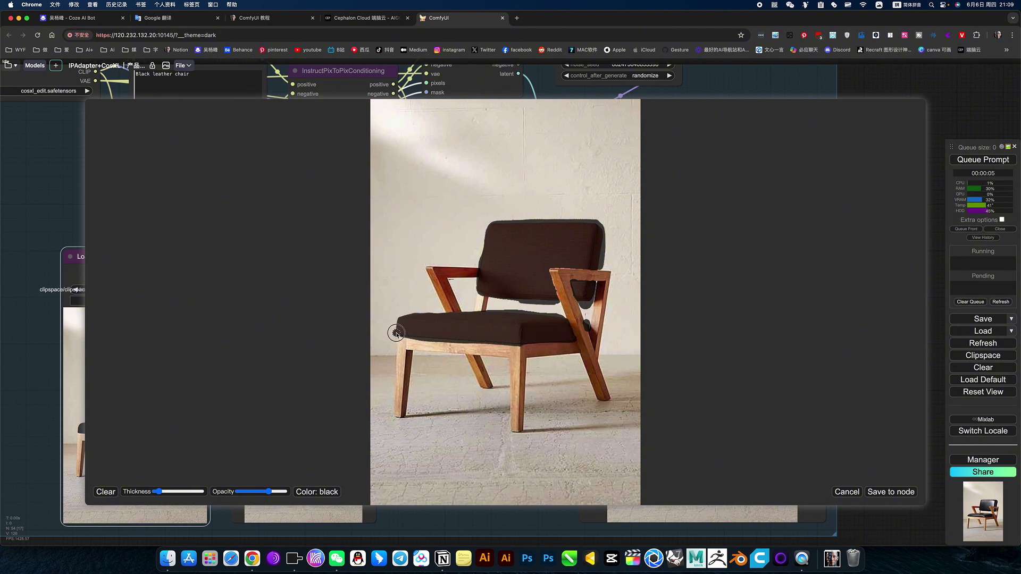
pyautogui.click(898, 492)
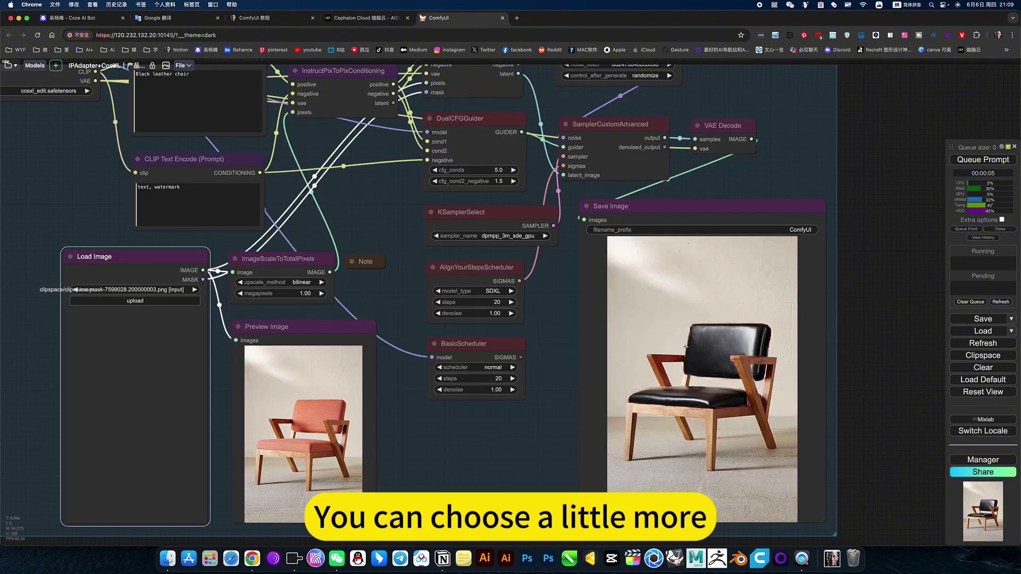
# Step: Queue the workflow twice with the widened mask and inspect the cushion edges of the generated black leather chairs
pyautogui.click(980, 159)
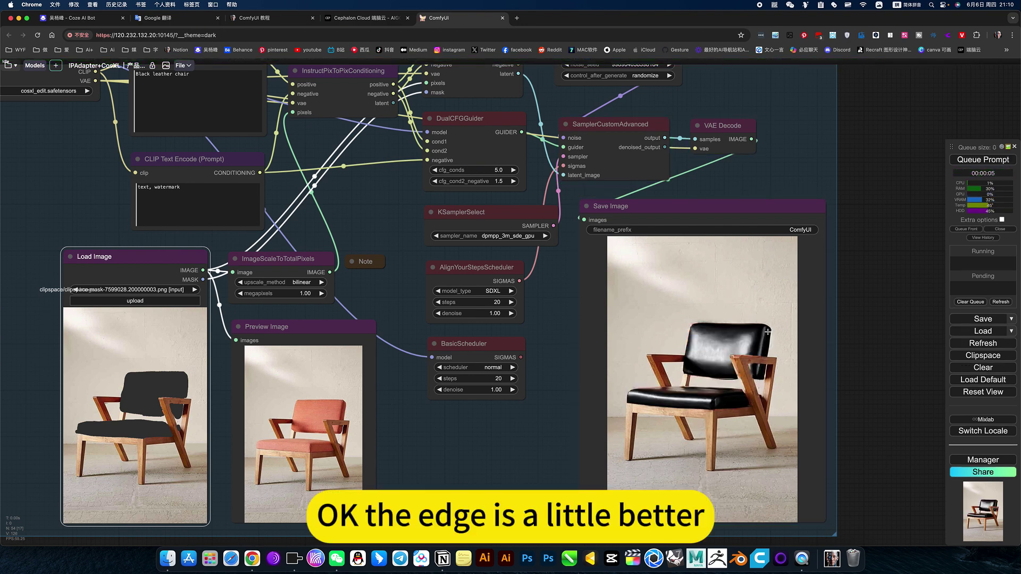
pyautogui.scroll(-4, 737, 362)
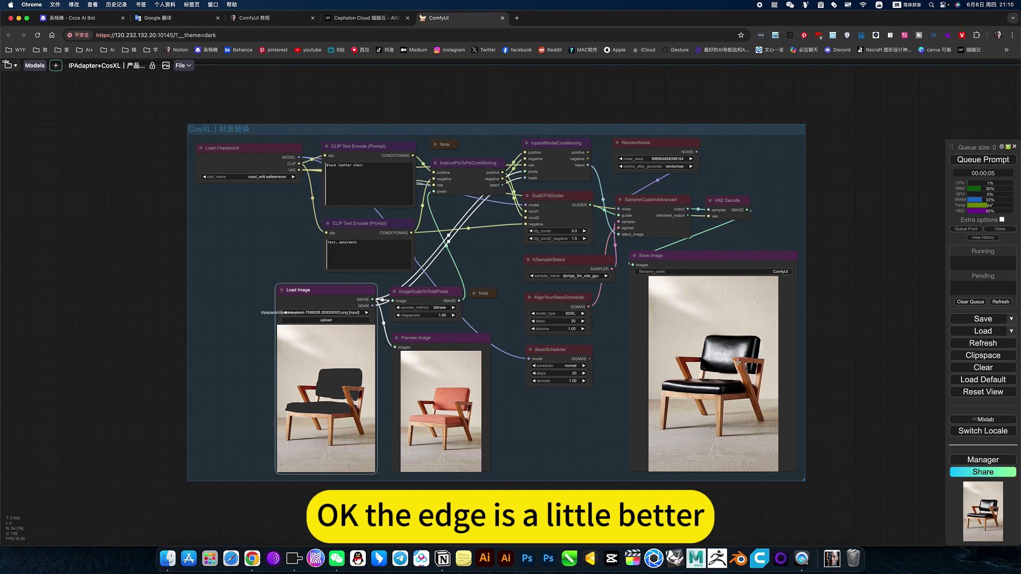
pyautogui.click(974, 159)
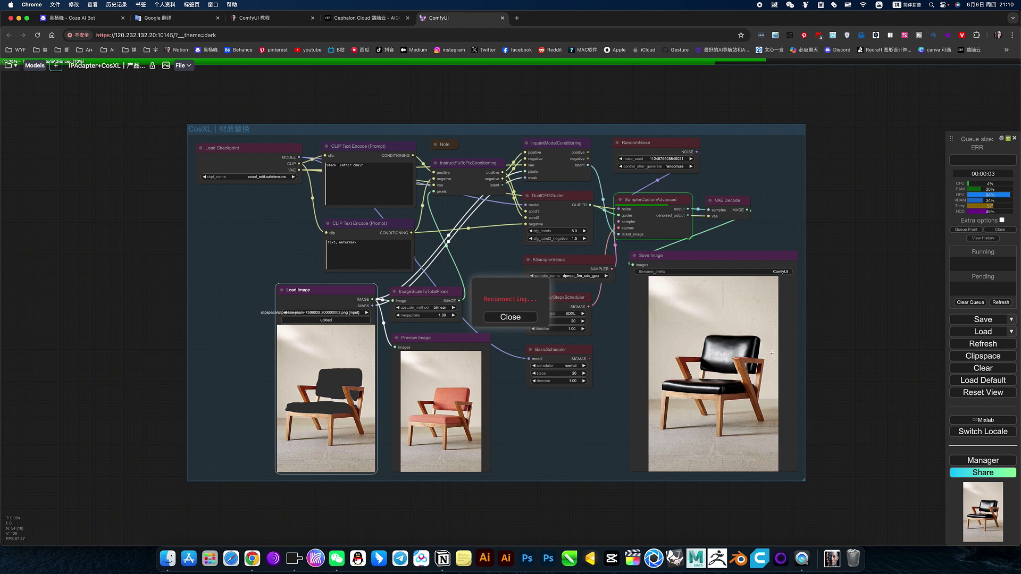
pyautogui.click(797, 372)
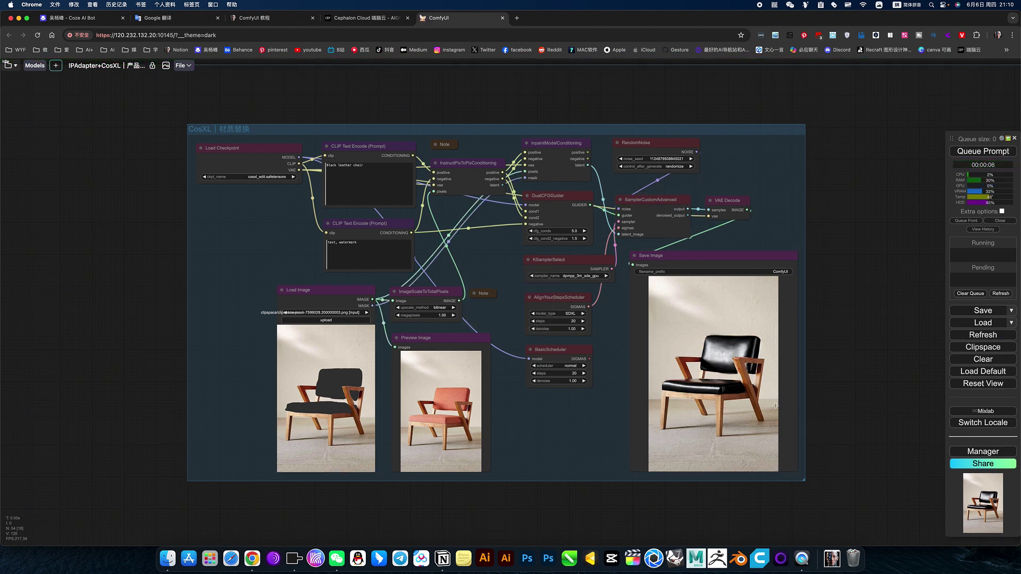
pyautogui.scroll(3, 758, 406)
pyautogui.scroll(-1, 758, 406)
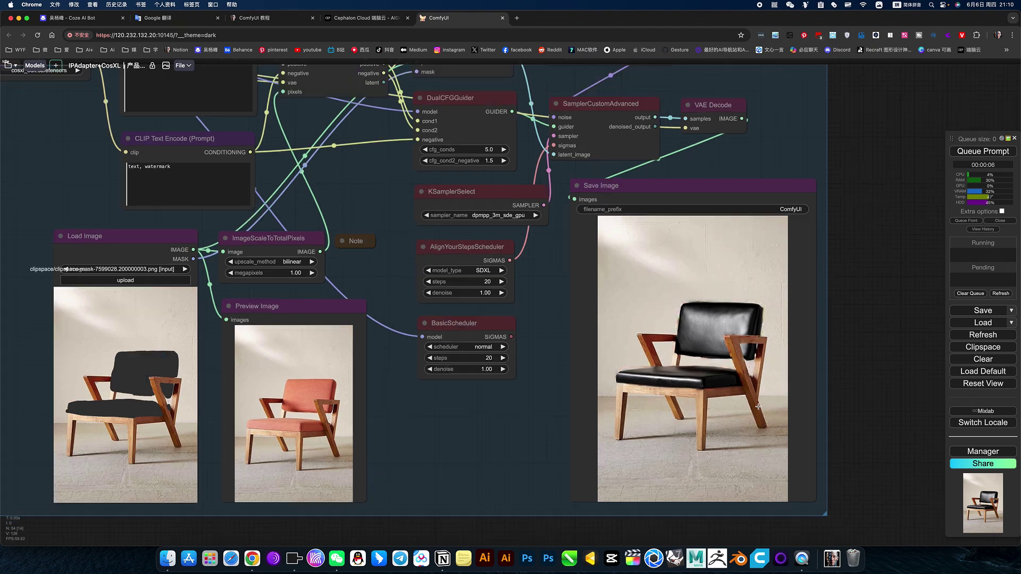
pyautogui.scroll(5, 727, 334)
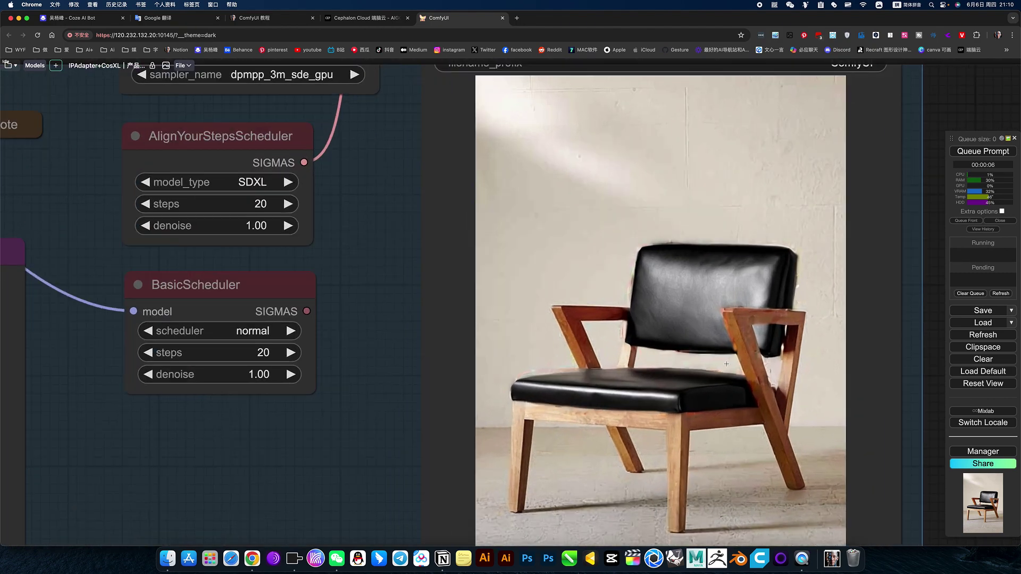
pyautogui.scroll(-4, 726, 363)
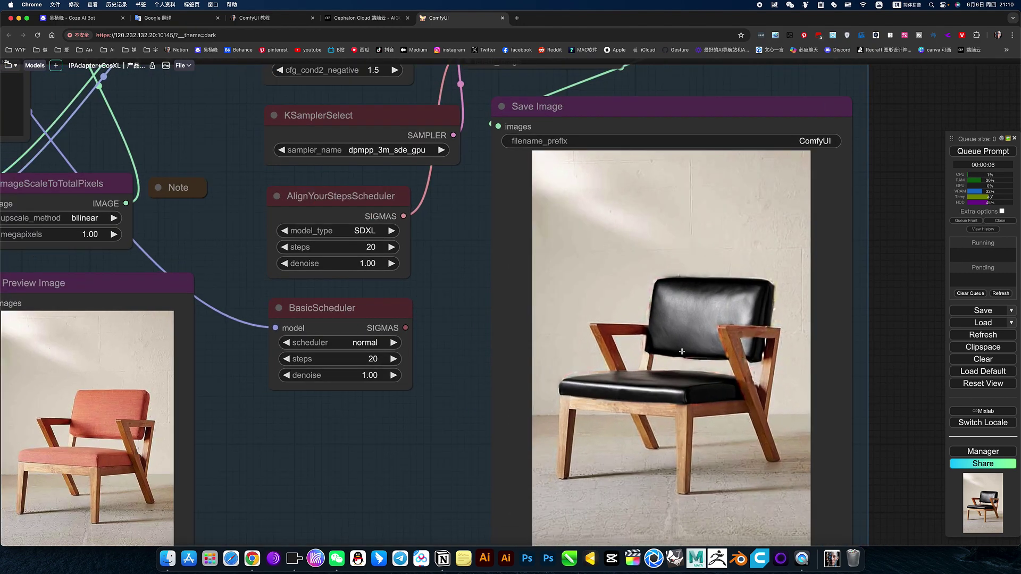
# Step: Bypass the nodes of the CosXL group and set the nodes of the large IPAdapter group above it to Always
pyautogui.scroll(-5, 681, 352)
pyautogui.scroll(10, 853, 161)
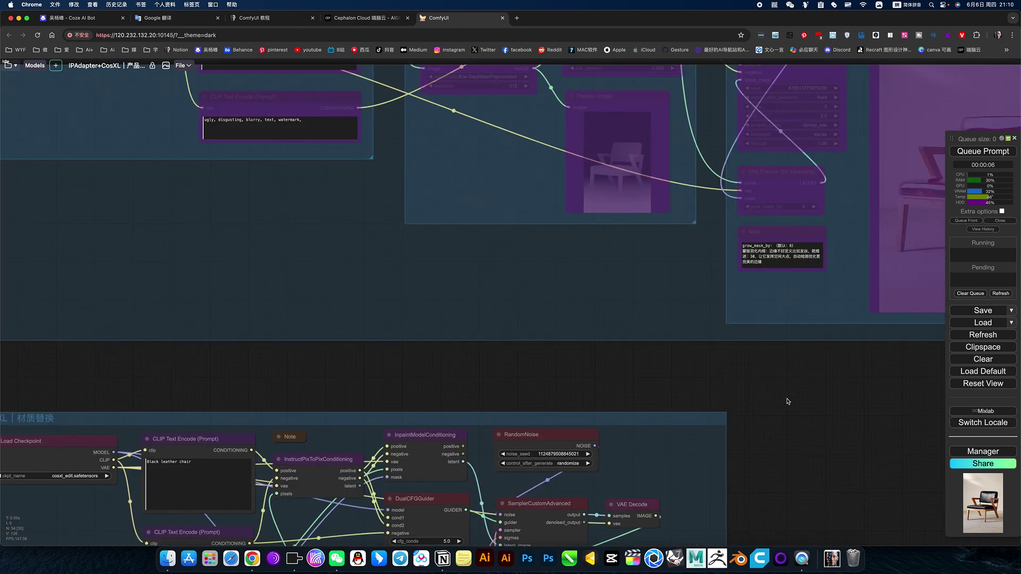
pyautogui.rightClick(669, 432)
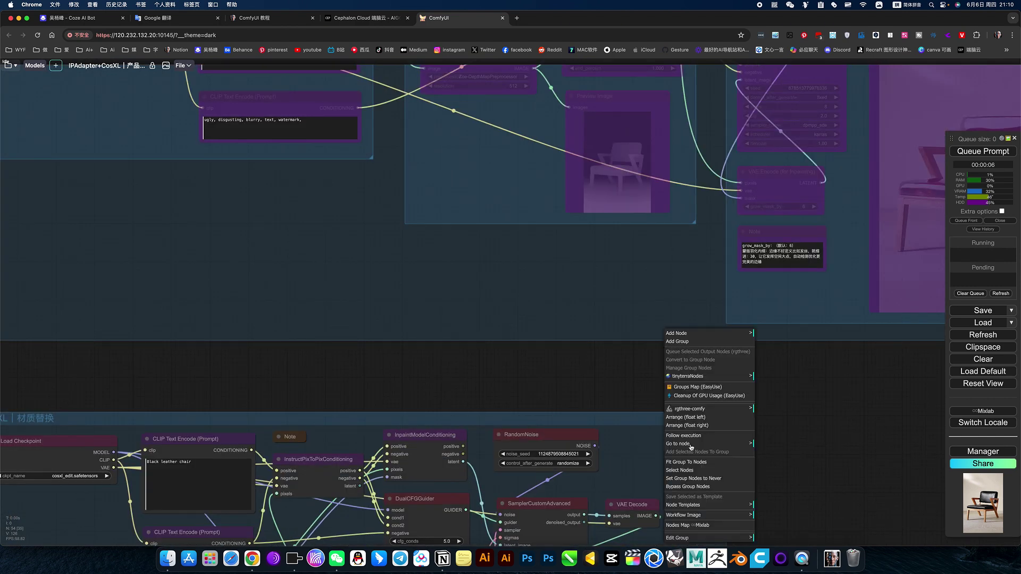
pyautogui.click(697, 478)
pyautogui.scroll(-5, 809, 405)
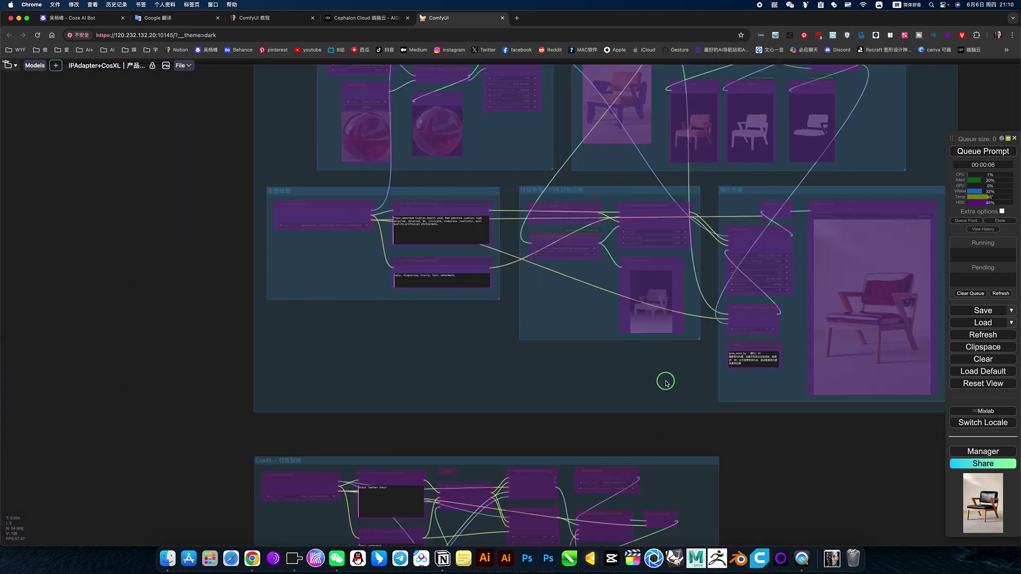
pyautogui.rightClick(666, 380)
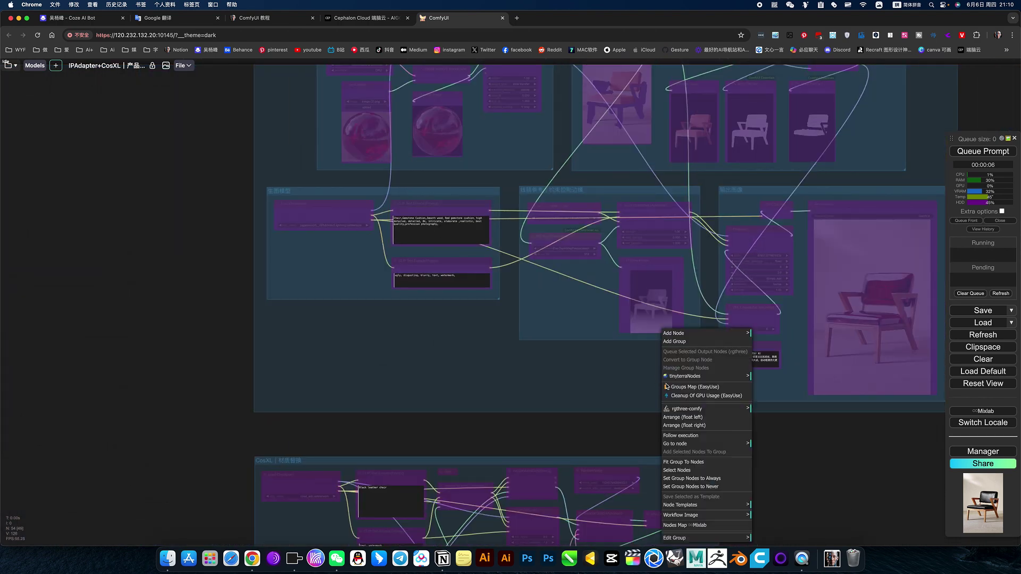
pyautogui.click(693, 478)
# Step: Examine the red gemstone chair's edges in the saved image, followed by the group's checkpoint, prompt and depth ControlNet nodes
pyautogui.moveTo(589, 374); pyautogui.dragTo(509, 444)
pyautogui.scroll(12, 748, 418)
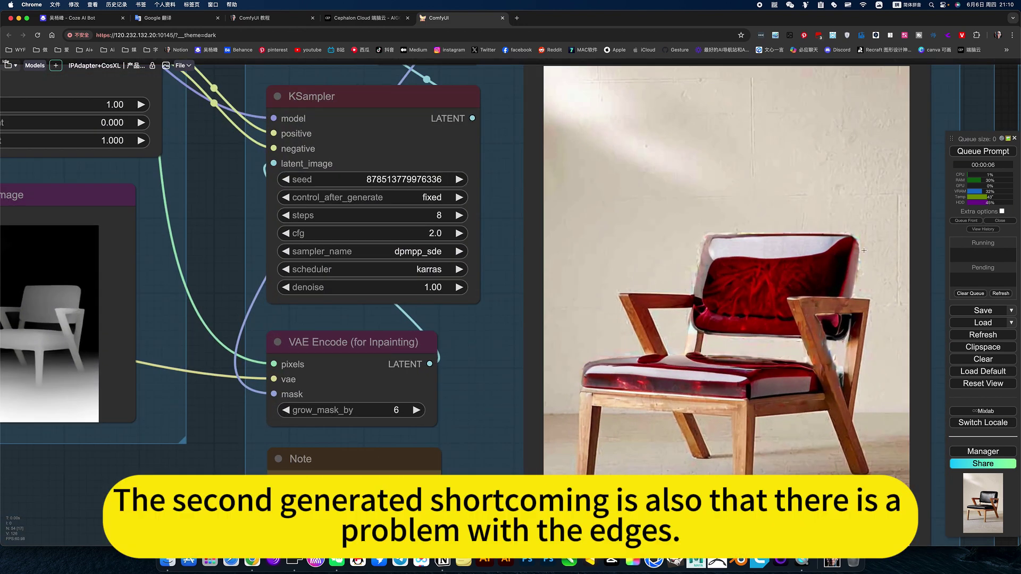
pyautogui.scroll(-10, 686, 326)
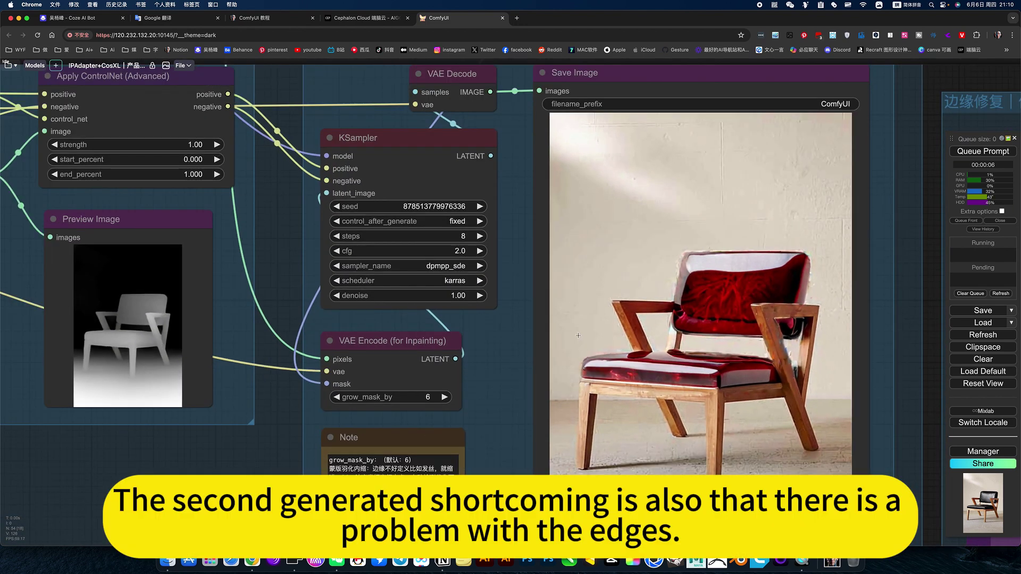
pyautogui.moveTo(336, 433); pyautogui.dragTo(638, 491)
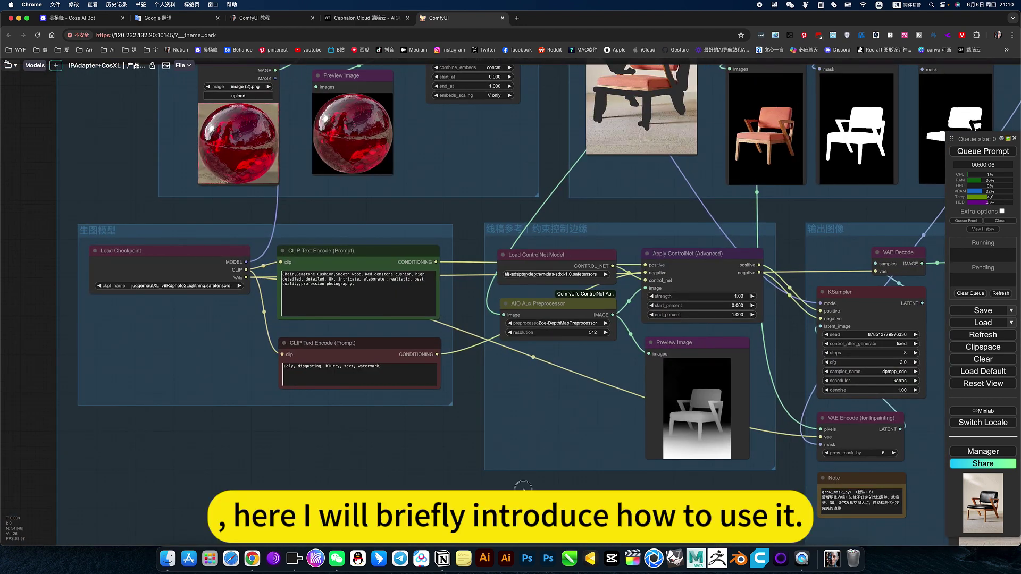
pyautogui.moveTo(214, 337); pyautogui.dragTo(386, 361)
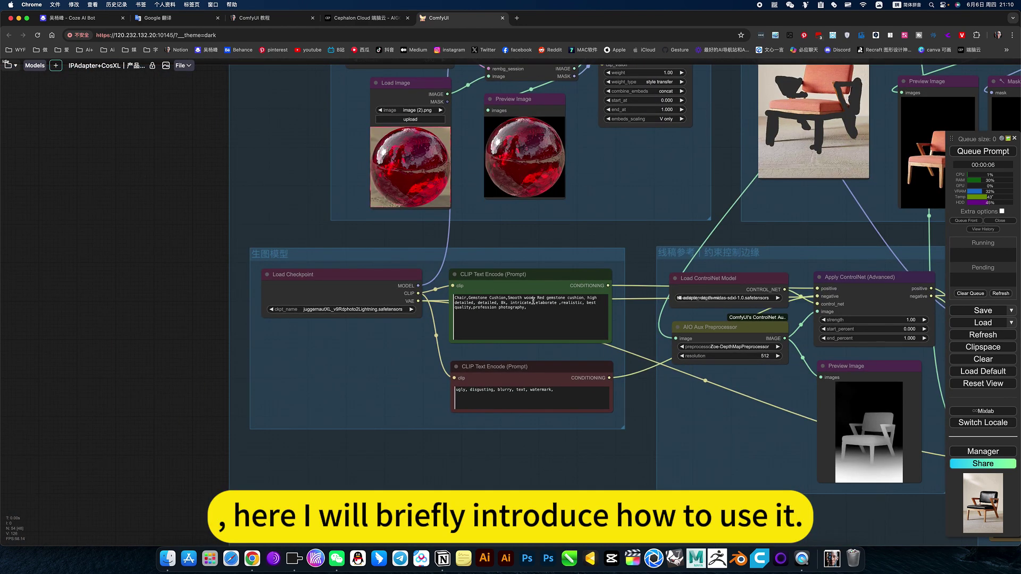
pyautogui.moveTo(400, 361); pyautogui.dragTo(296, 374)
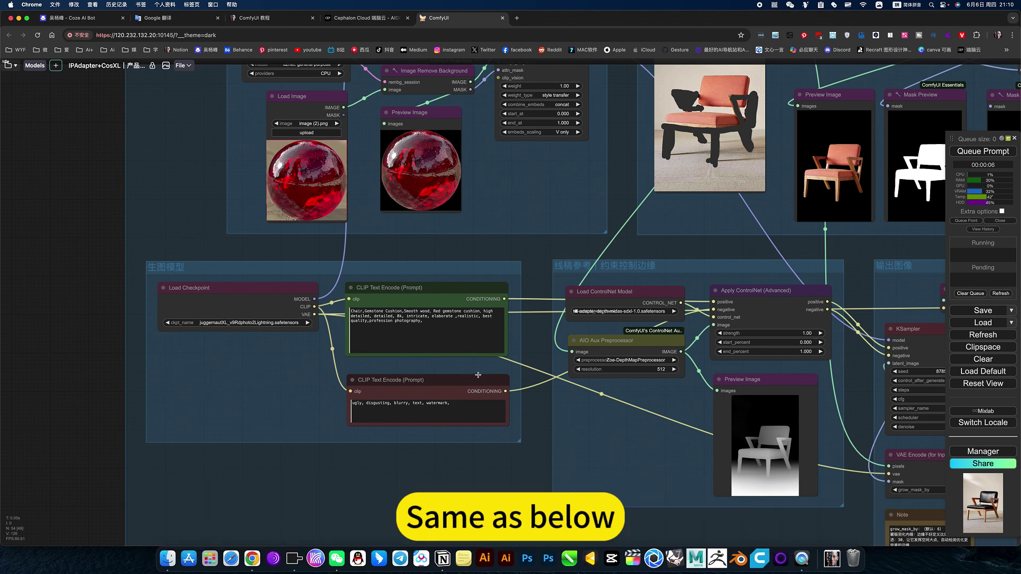
pyautogui.moveTo(618, 223); pyautogui.dragTo(643, 421)
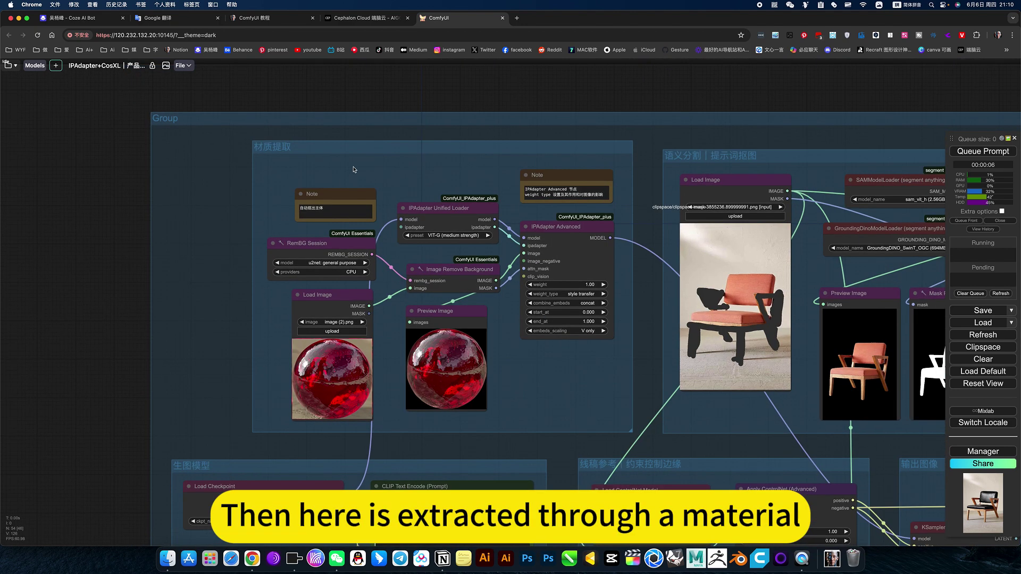
# Step: Examine the material extraction nodes, from the red sphere image and background removal through to IPAdapter Advanced
pyautogui.scroll(5, 256, 174)
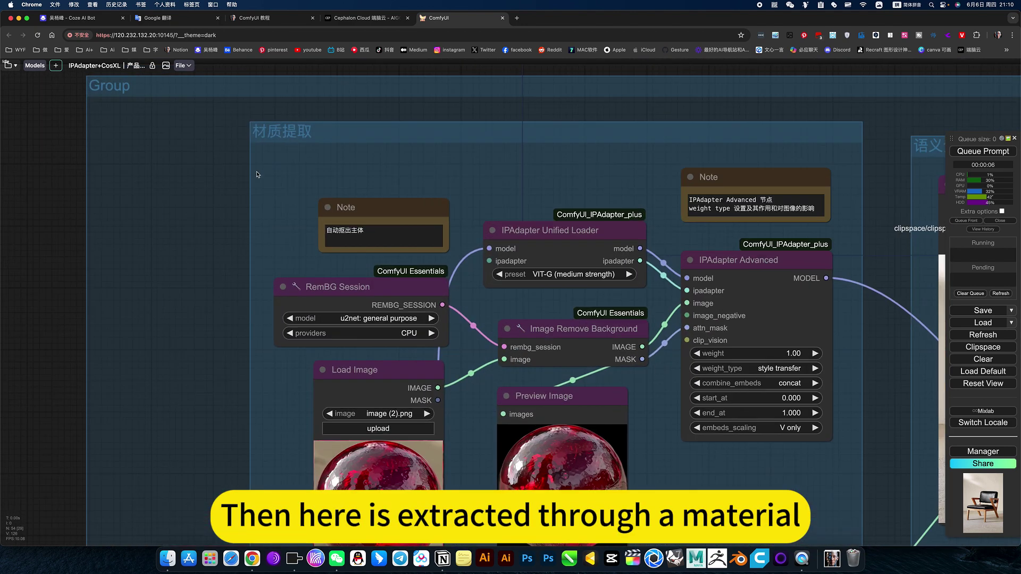
pyautogui.click(738, 262)
pyautogui.scroll(-2, 766, 472)
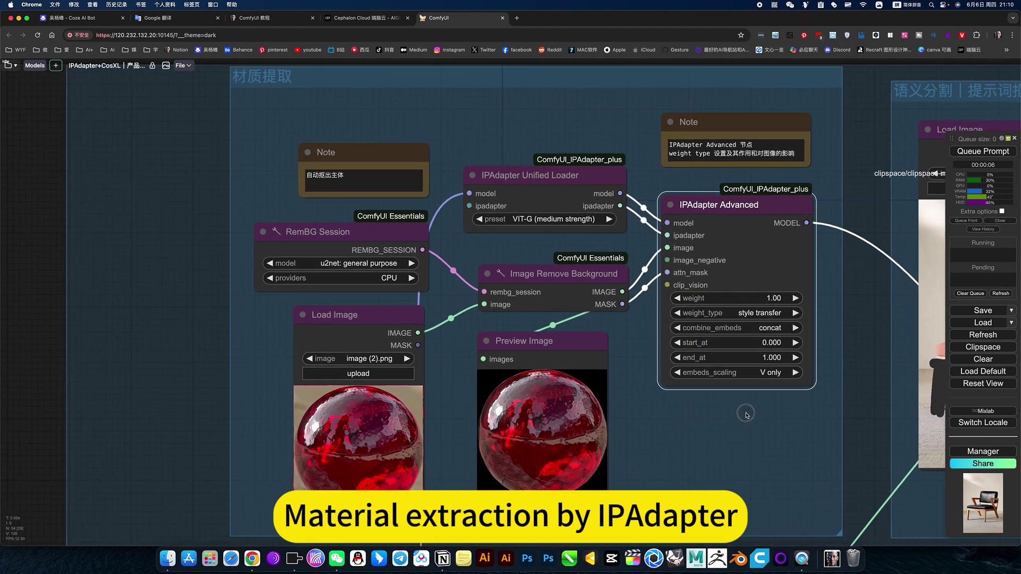
pyautogui.click(389, 319)
pyautogui.click(293, 224)
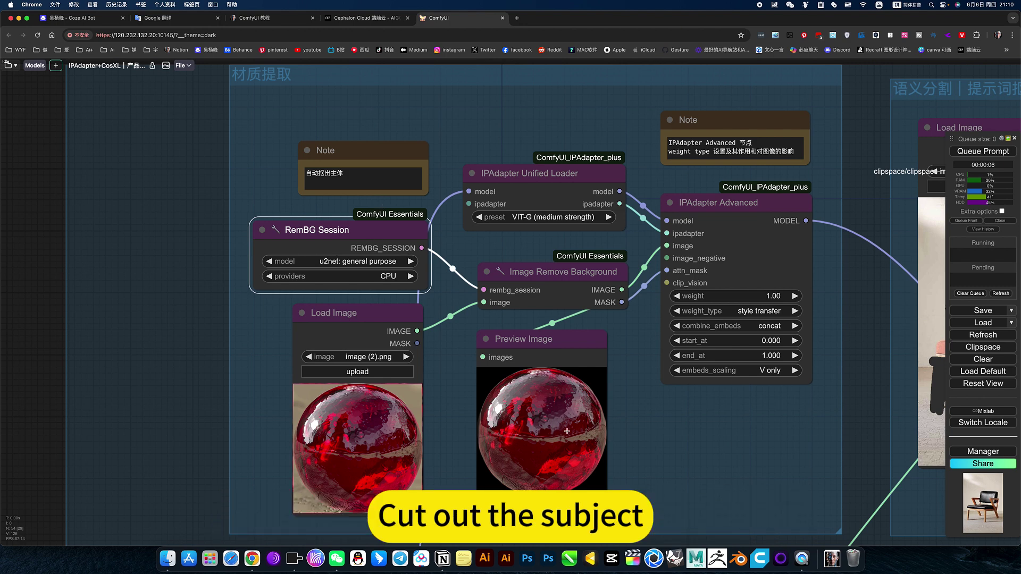
pyautogui.moveTo(660, 441); pyautogui.dragTo(569, 444)
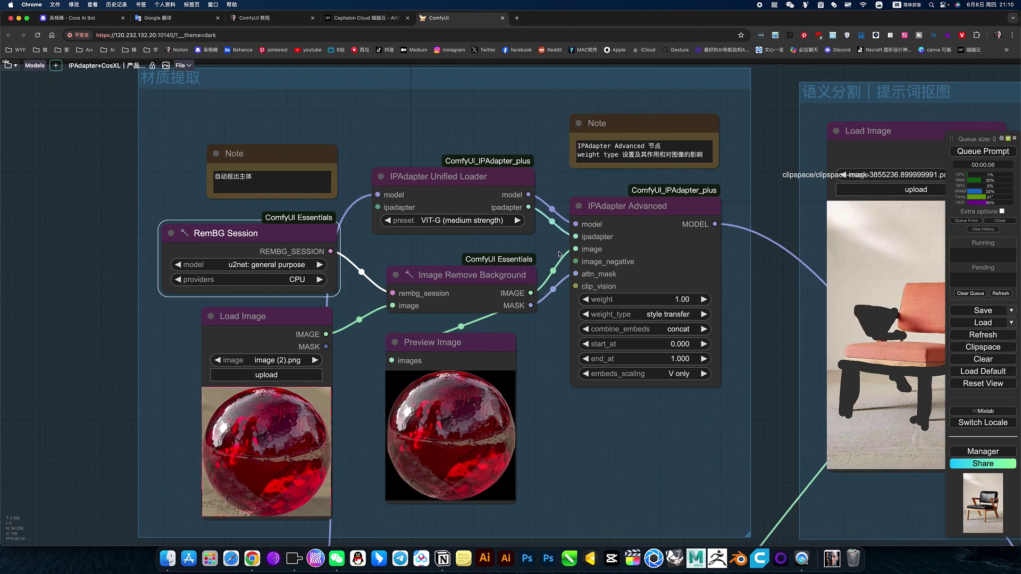
pyautogui.click(630, 211)
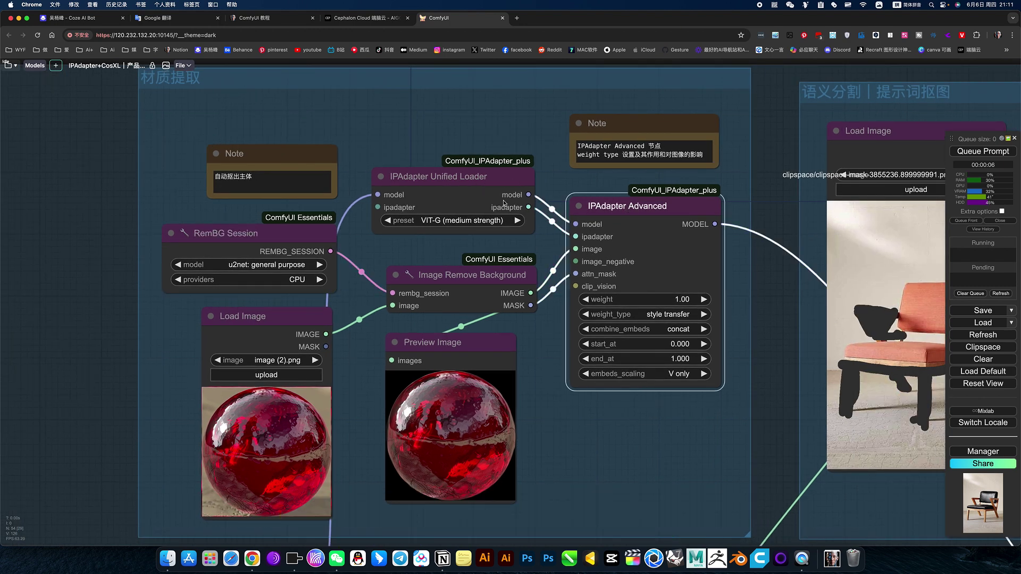
# Step: Review the IPAdapter Unified Loader preset and the IPAdapter Advanced weight types, selecting style transfer as the weight type
pyautogui.hscroll(3, 609, 421)
pyautogui.scroll(-1, 609, 421)
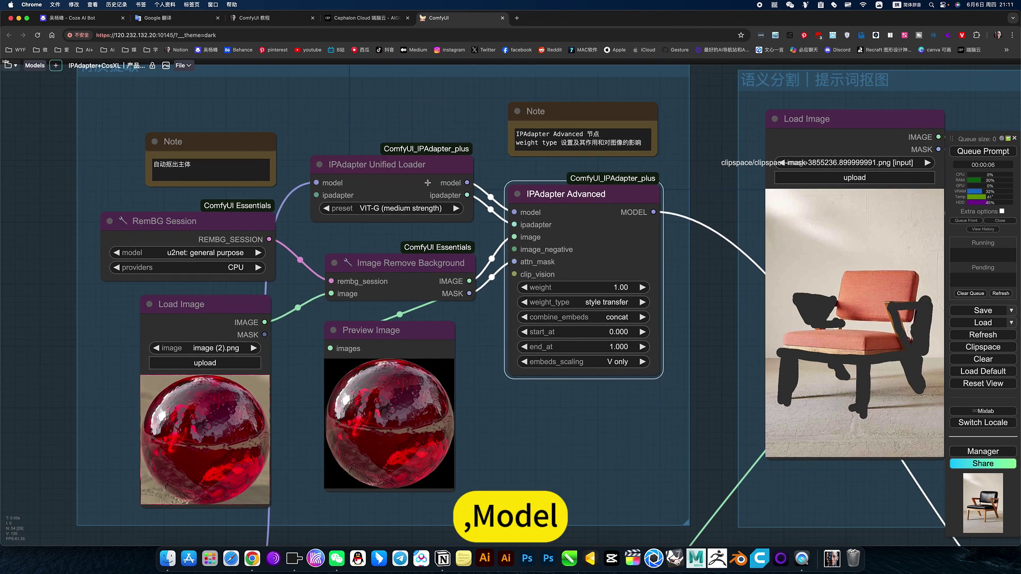
pyautogui.hscroll(3, 617, 461)
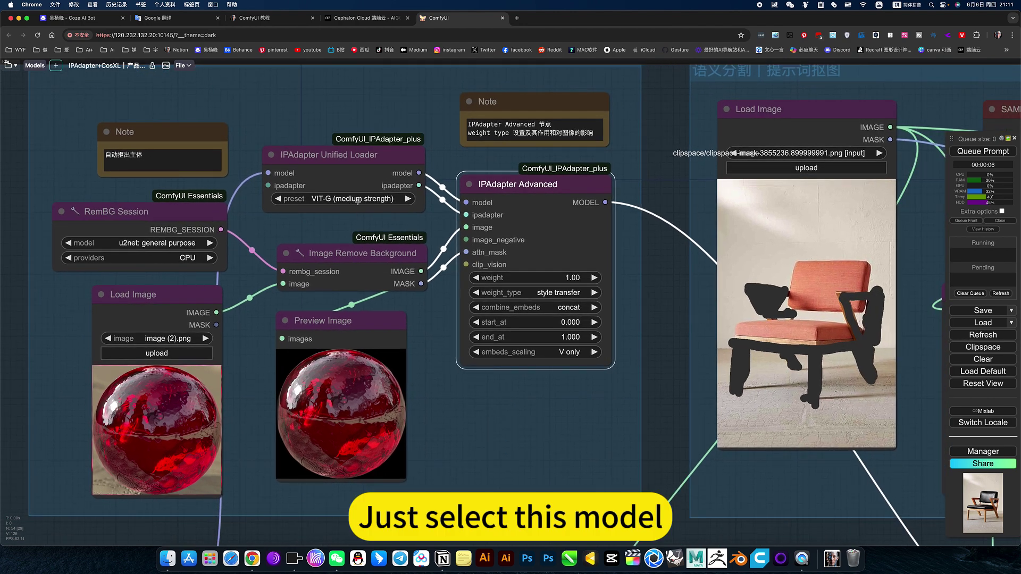
pyautogui.hscroll(1, 569, 401)
pyautogui.scroll(-1, 569, 401)
pyautogui.click(555, 287)
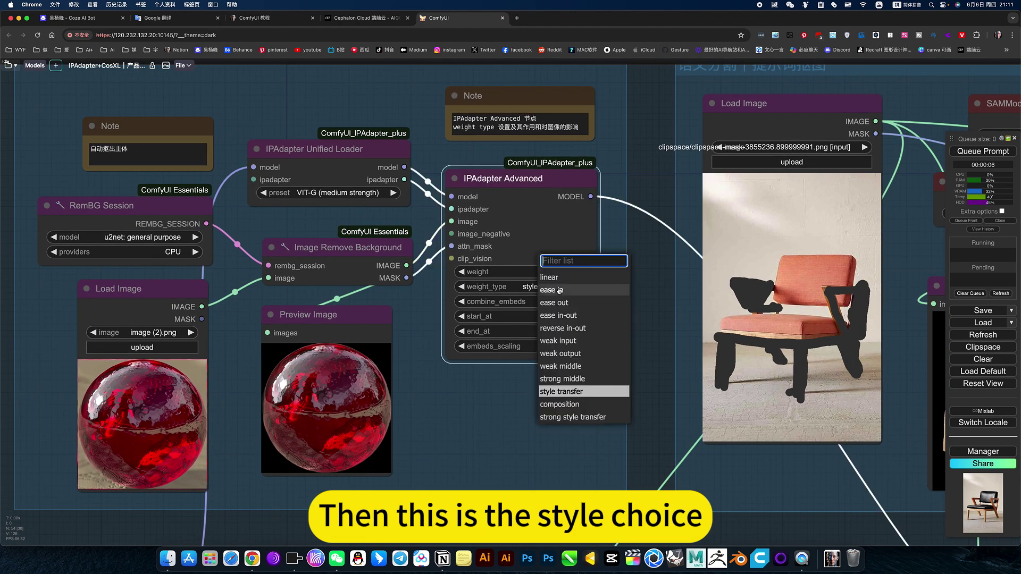
pyautogui.click(561, 396)
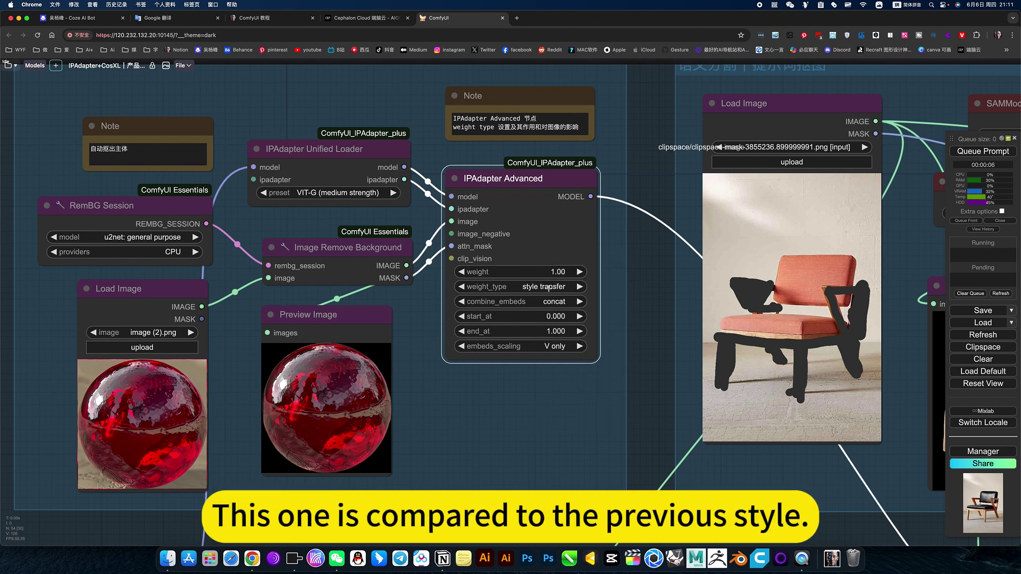
# Step: Read the note above IPAdapter Advanced on the weight type settings and their effect on the image
pyautogui.scroll(-3, 531, 292)
pyautogui.hscroll(4, 532, 293)
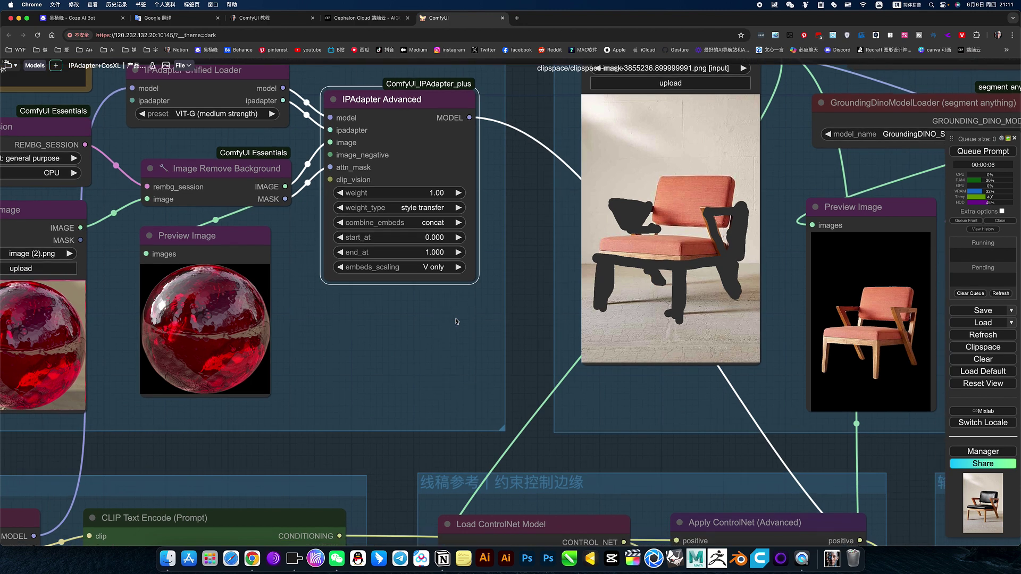
pyautogui.moveTo(533, 330); pyautogui.dragTo(460, 410)
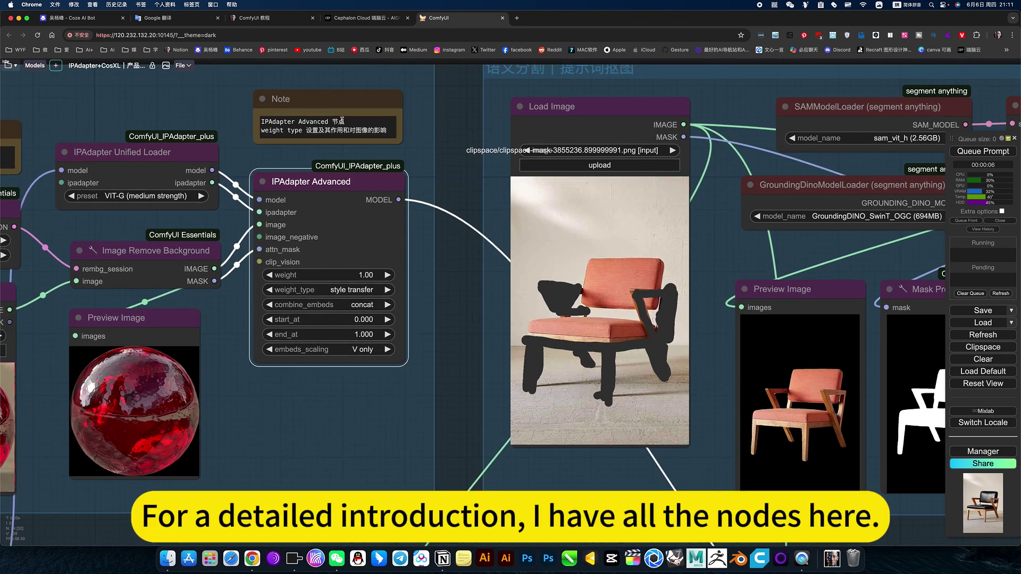
pyautogui.moveTo(391, 139)
pyautogui.mouseDown()
pyautogui.moveTo(417, 366)
pyautogui.moveTo(433, 223)
pyautogui.moveTo(428, 162)
pyautogui.moveTo(402, 152)
pyautogui.mouseUp()
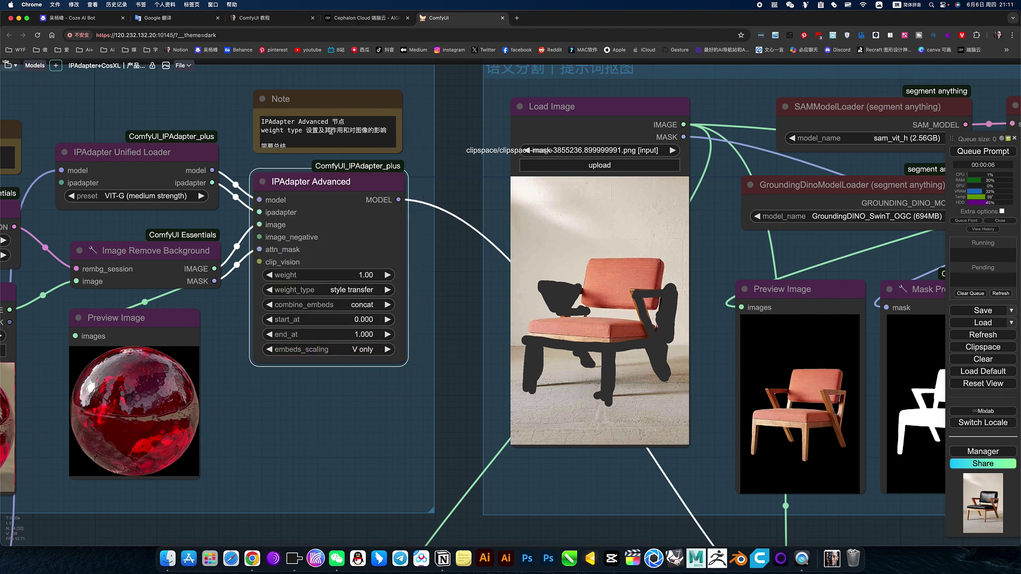
pyautogui.click(457, 189)
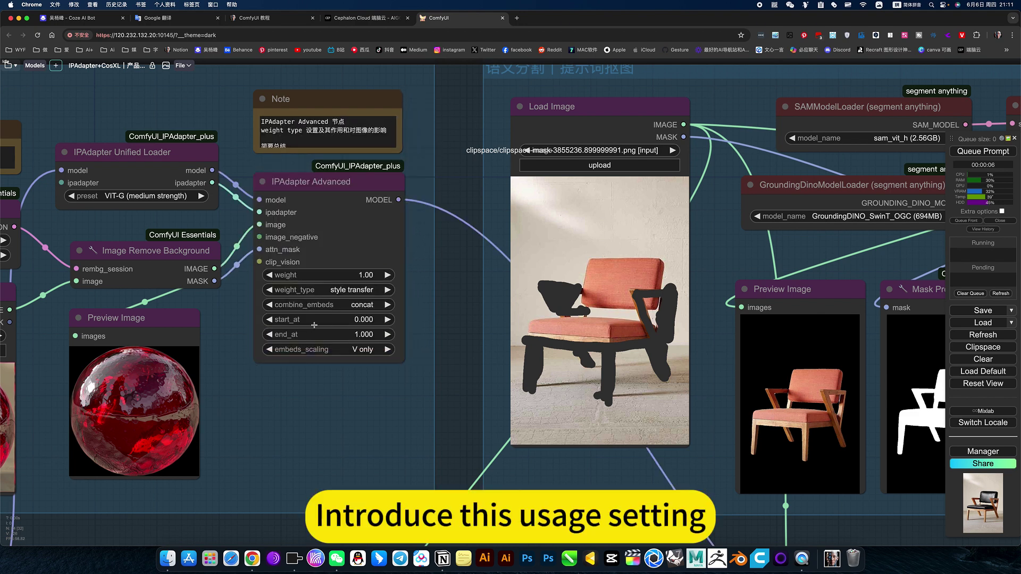
# Step: Examine the semantic segmentation group's automatic cutout nodes and check the GroundingDinoSAMSegment prompt, keeping it as Chair
pyautogui.moveTo(471, 304); pyautogui.dragTo(314, 288)
pyautogui.scroll(-4, 313, 287)
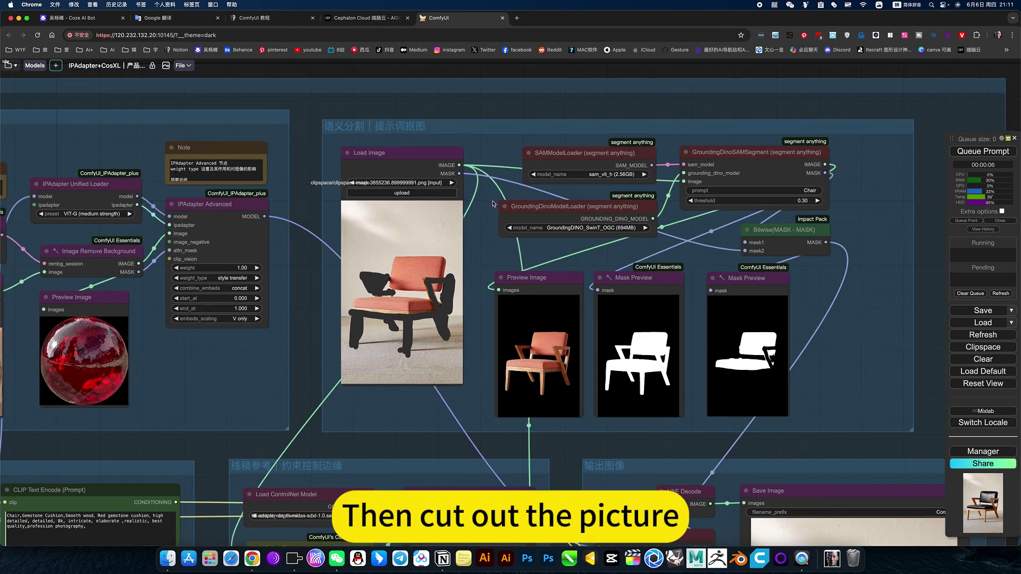
pyautogui.scroll(4, 493, 203)
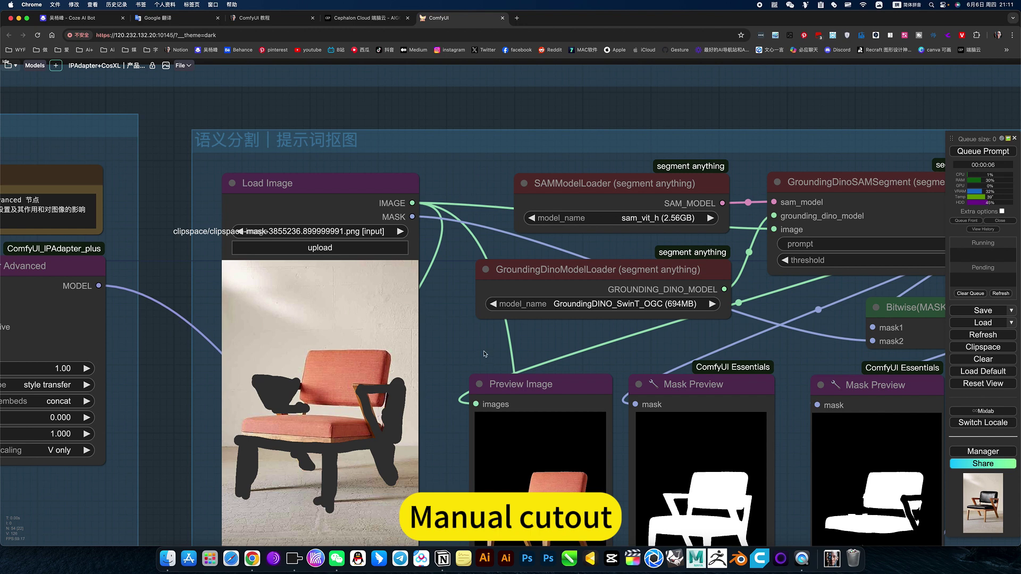
pyautogui.moveTo(484, 354); pyautogui.dragTo(252, 316)
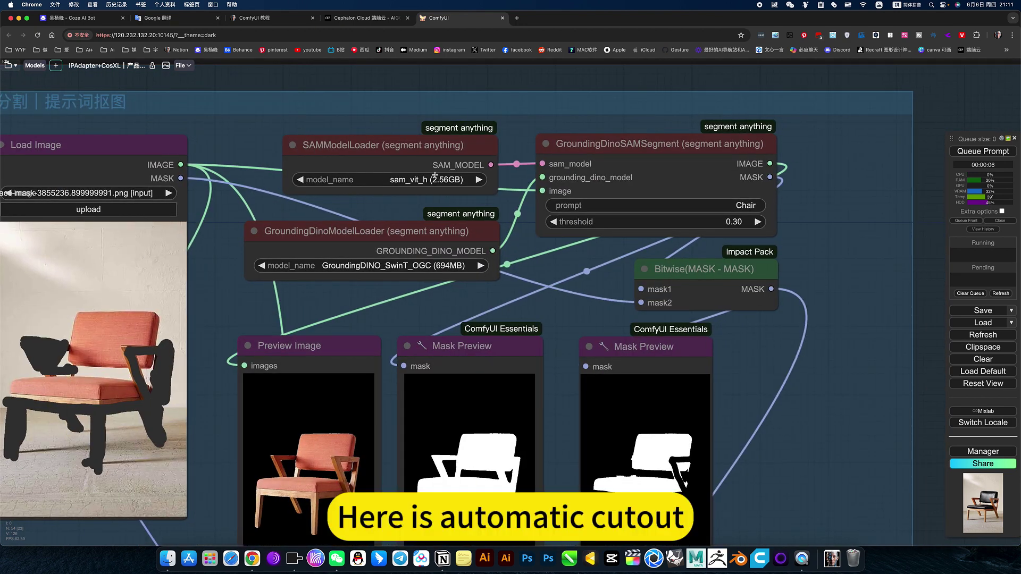
pyautogui.click(738, 207)
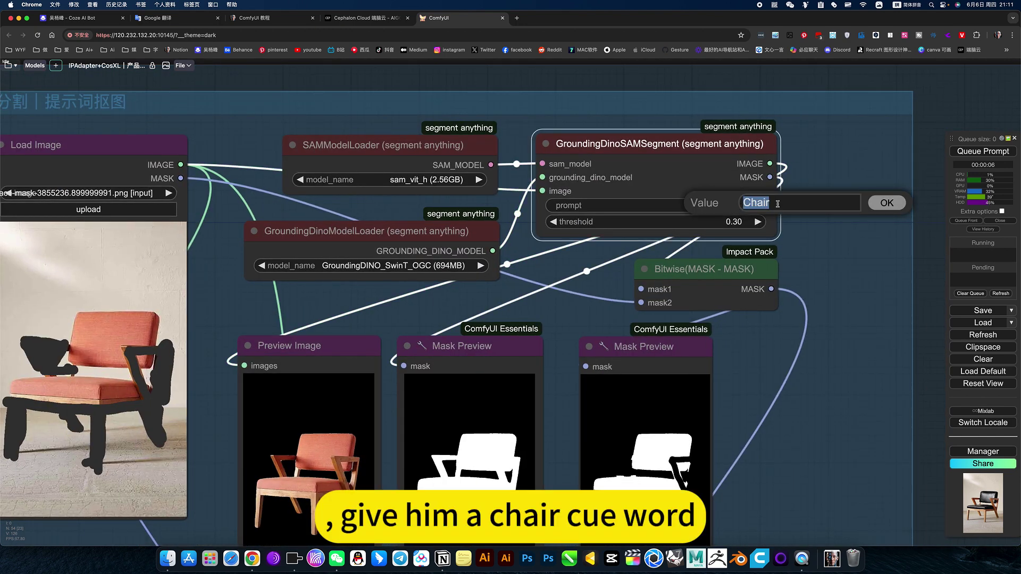
pyautogui.click(886, 203)
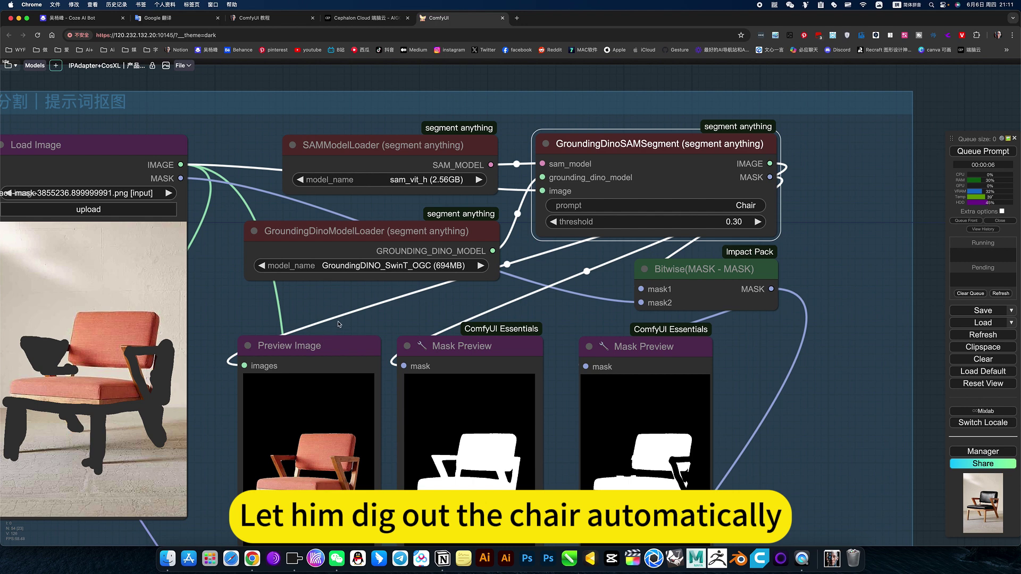
# Step: Compare the hand-masked chair image with the mask previews and inspect the Bitwise(MASK - MASK) subtraction node
pyautogui.moveTo(321, 306); pyautogui.dragTo(364, 272)
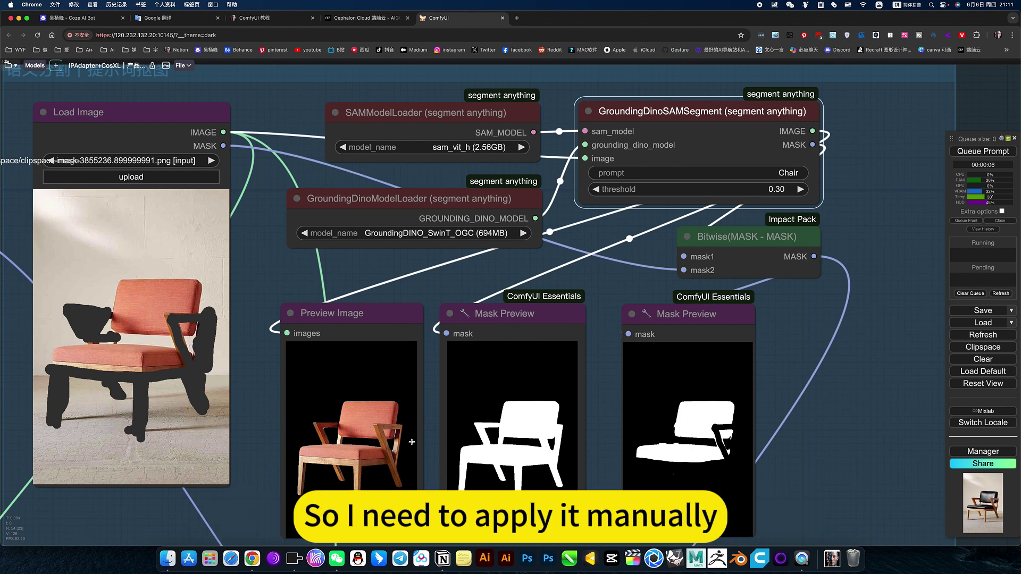
pyautogui.moveTo(369, 259); pyautogui.dragTo(465, 258)
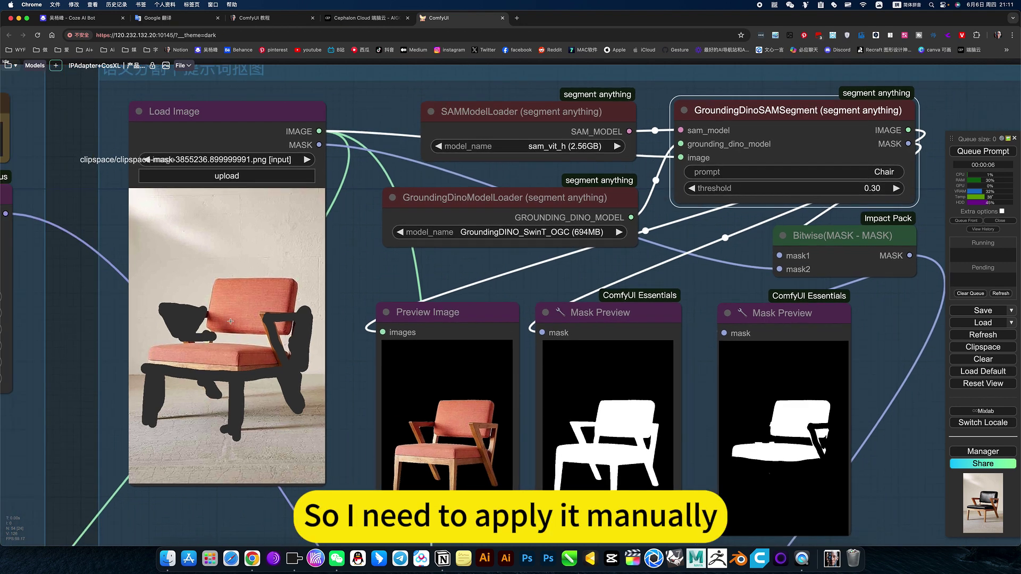
pyautogui.hscroll(5, 475, 270)
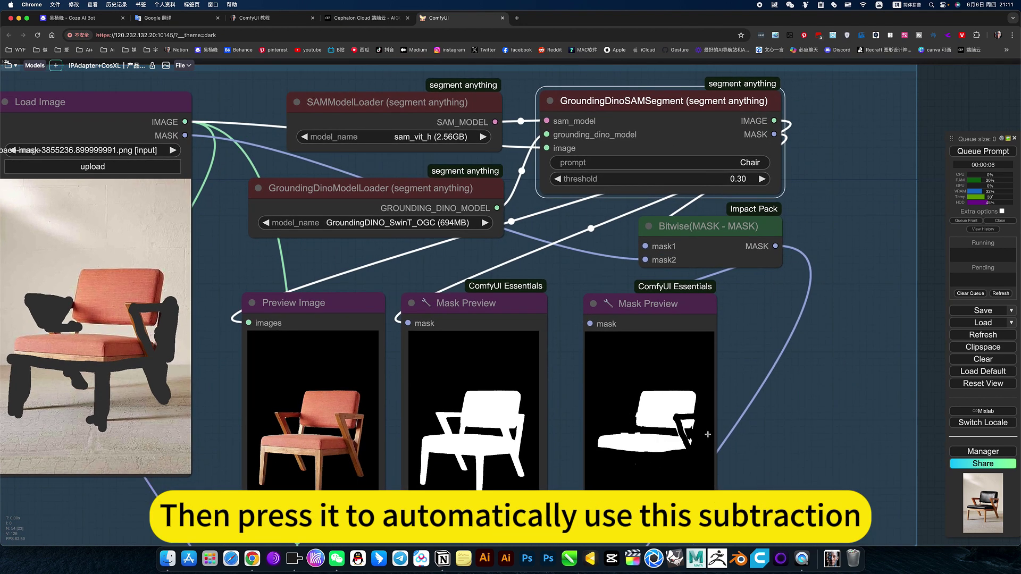
pyautogui.click(715, 226)
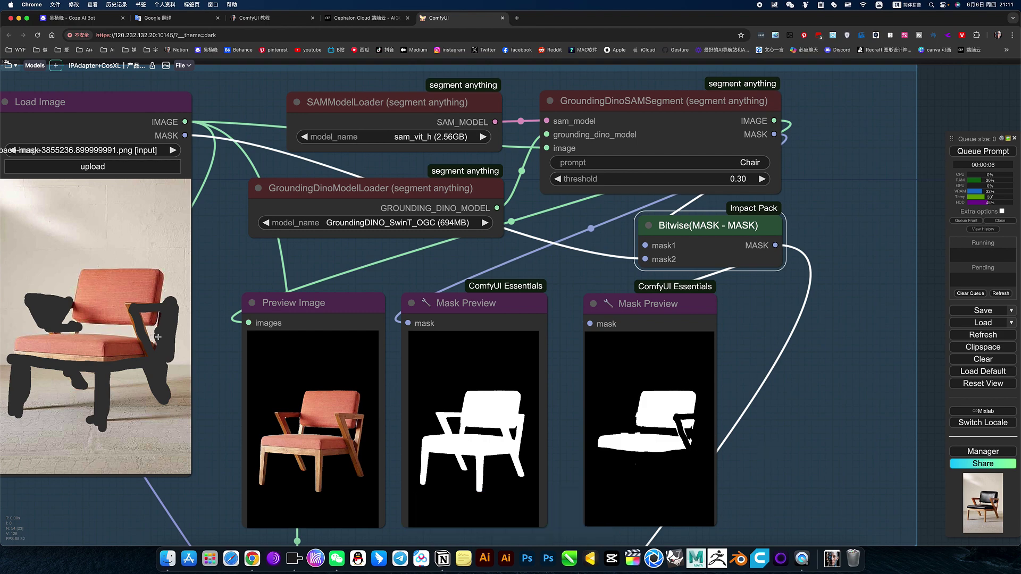
pyautogui.scroll(-5, 845, 457)
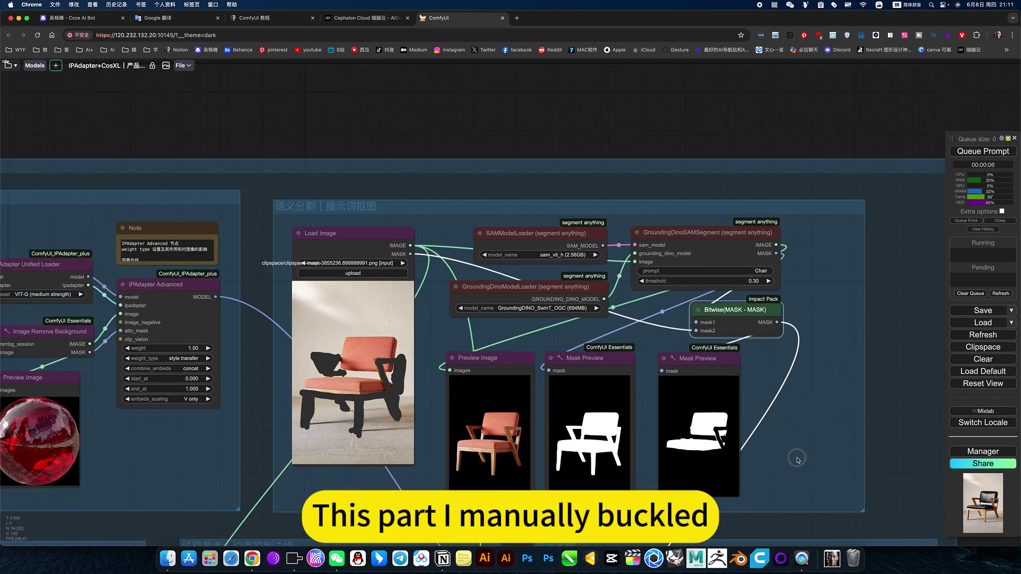
# Step: Examine the line-art reference group's depth ControlNet nodes, Zoe-DepthMapPreprocessor and chair depth map preview
pyautogui.moveTo(844, 457); pyautogui.dragTo(760, 249)
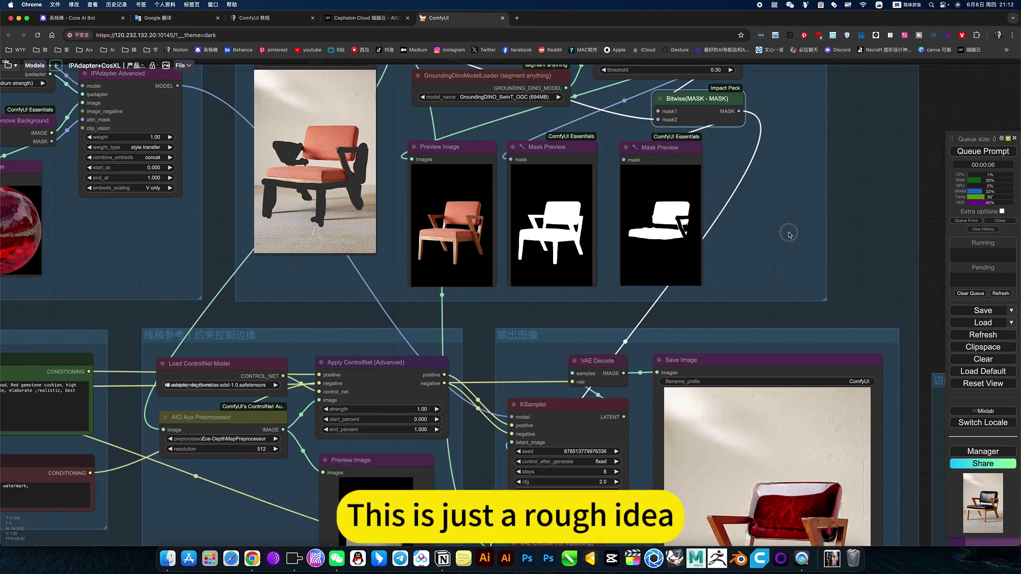
pyautogui.moveTo(852, 232); pyautogui.dragTo(889, 143)
pyautogui.moveTo(293, 453); pyautogui.dragTo(610, 457)
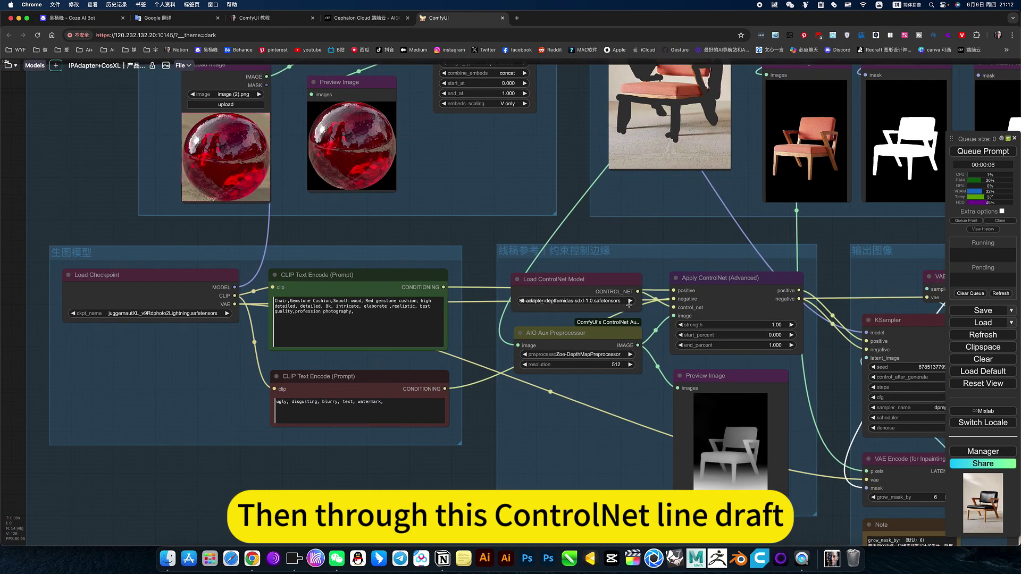
pyautogui.scroll(5, 622, 262)
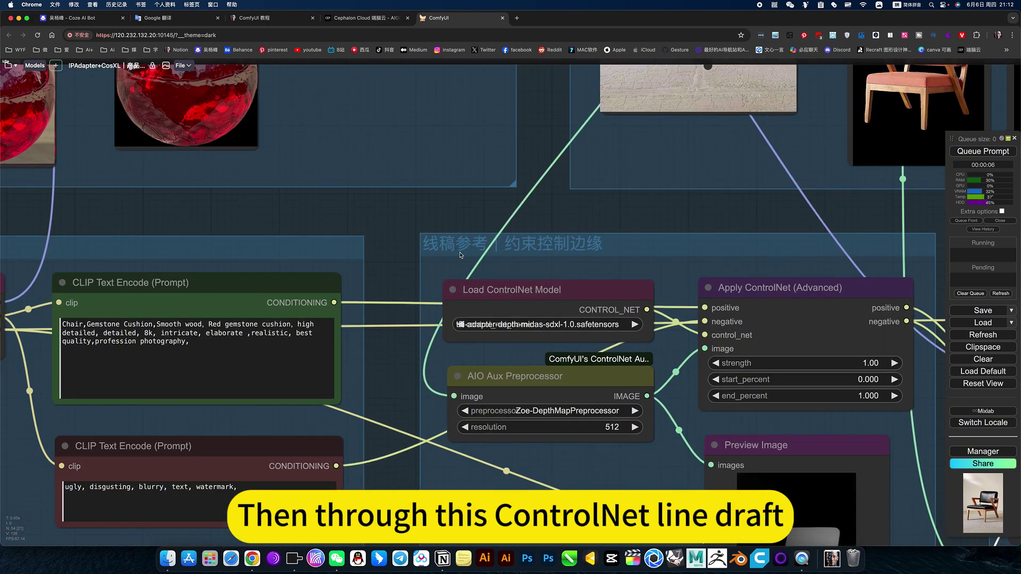
pyautogui.moveTo(666, 502); pyautogui.dragTo(493, 339)
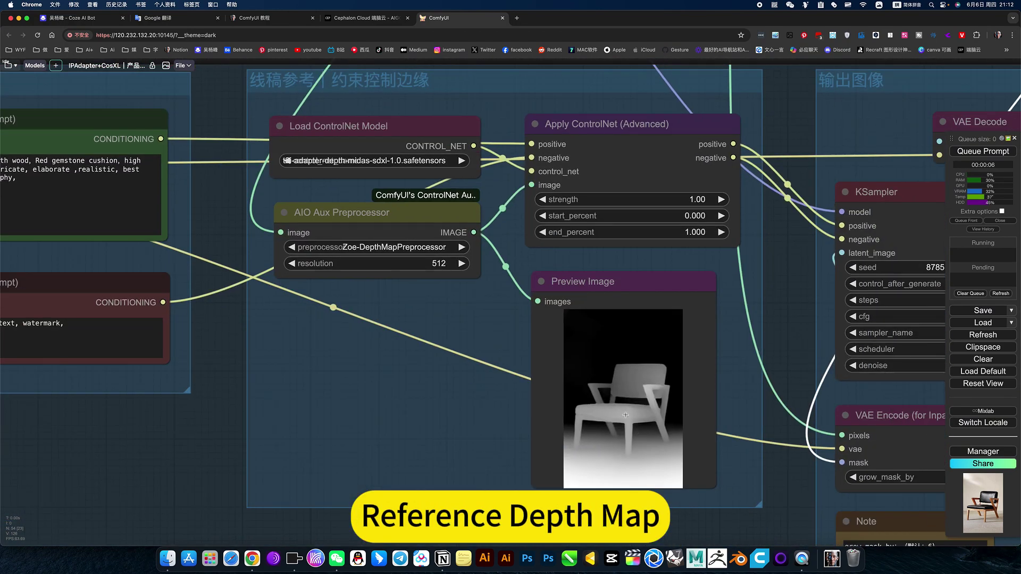
pyautogui.moveTo(735, 384); pyautogui.dragTo(419, 387)
# Step: Review the output group's KSampler, saved gemstone chair image and the grow_mask_by value of VAE Encode (for Inpainting)
pyautogui.scroll(-4, 420, 388)
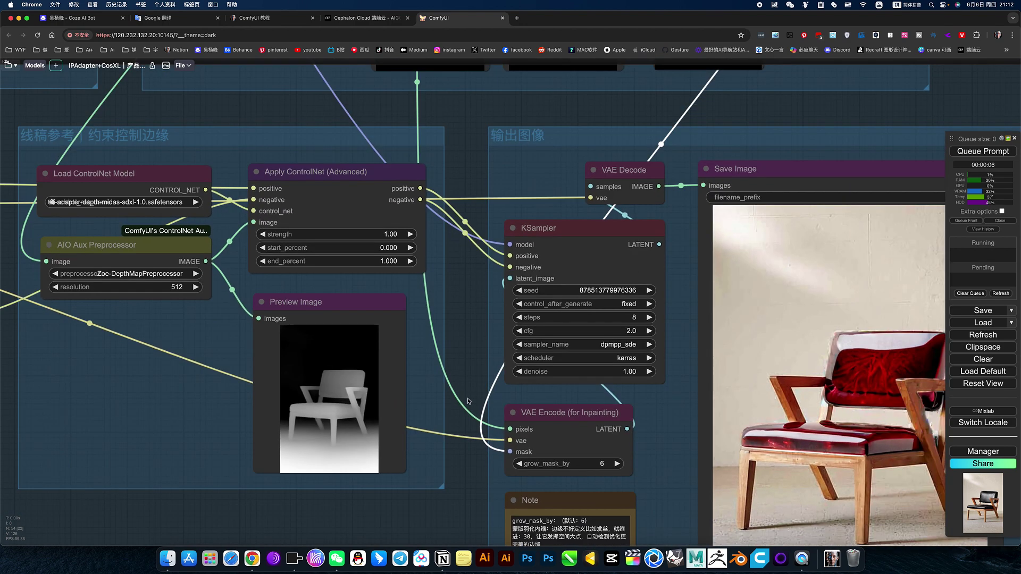
pyautogui.moveTo(586, 425); pyautogui.dragTo(474, 414)
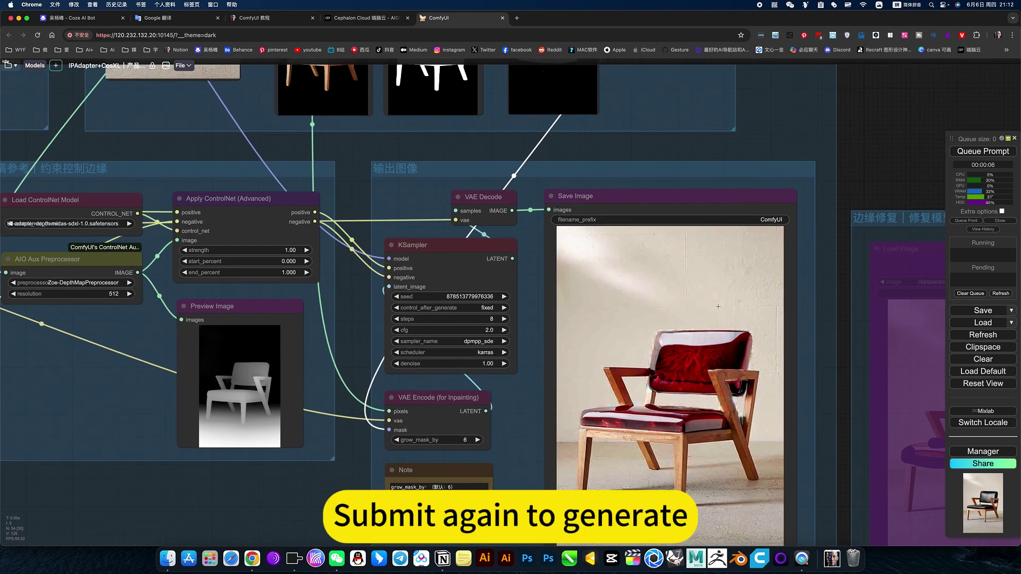
pyautogui.moveTo(511, 459); pyautogui.dragTo(430, 433)
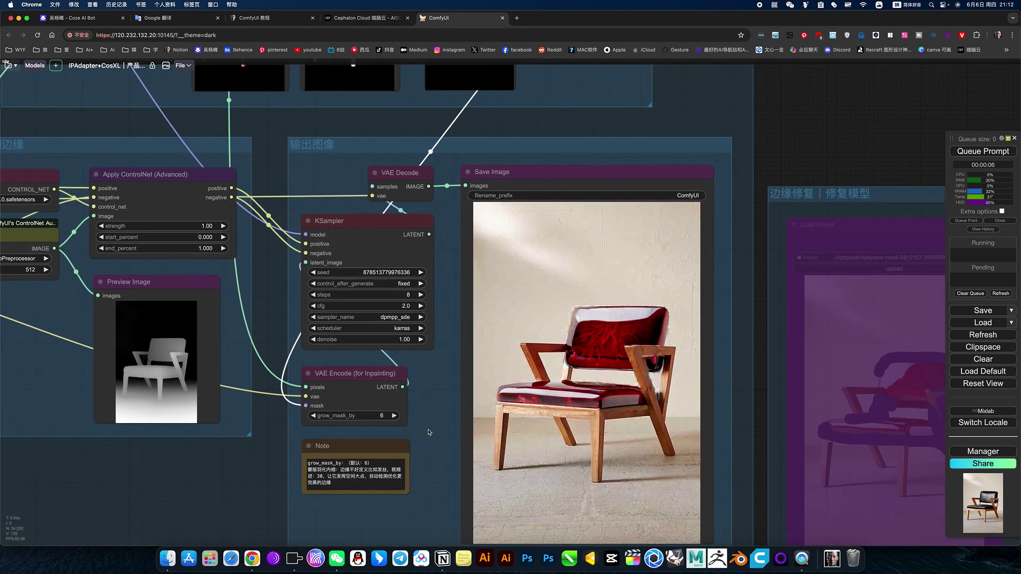
pyautogui.scroll(2, 415, 438)
pyautogui.scroll(3, 414, 438)
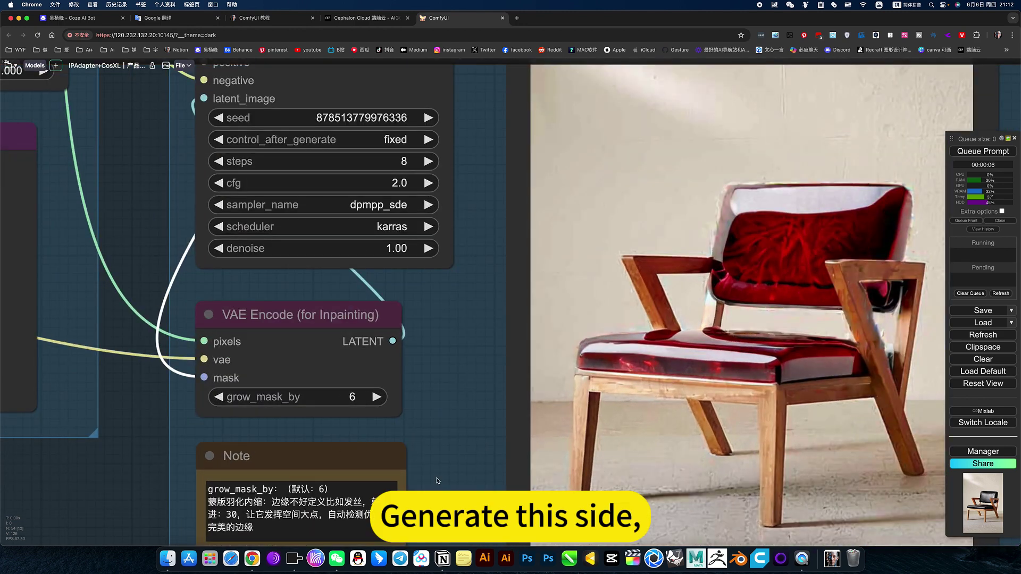
pyautogui.click(352, 396)
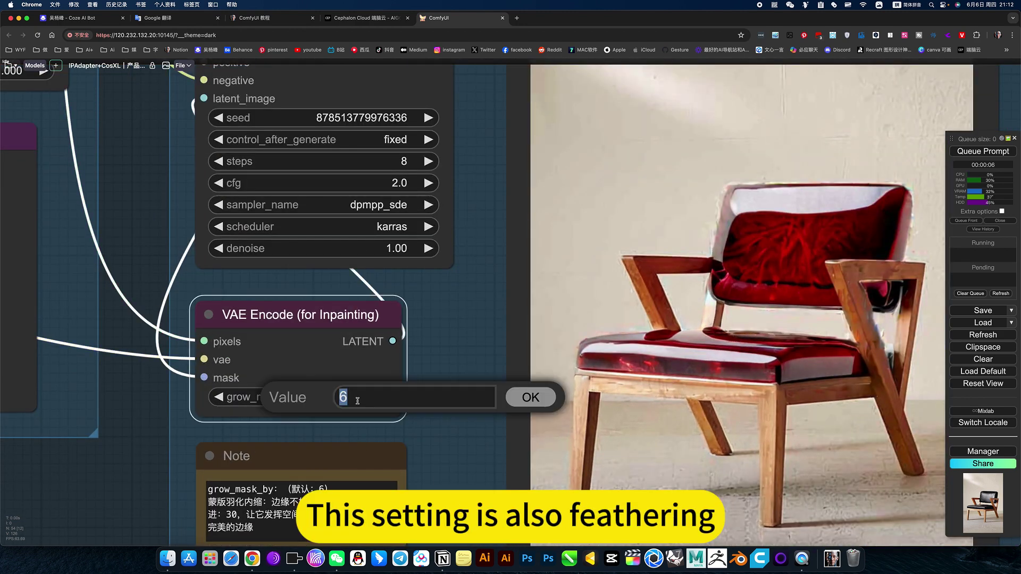
pyautogui.scroll(-4, 453, 420)
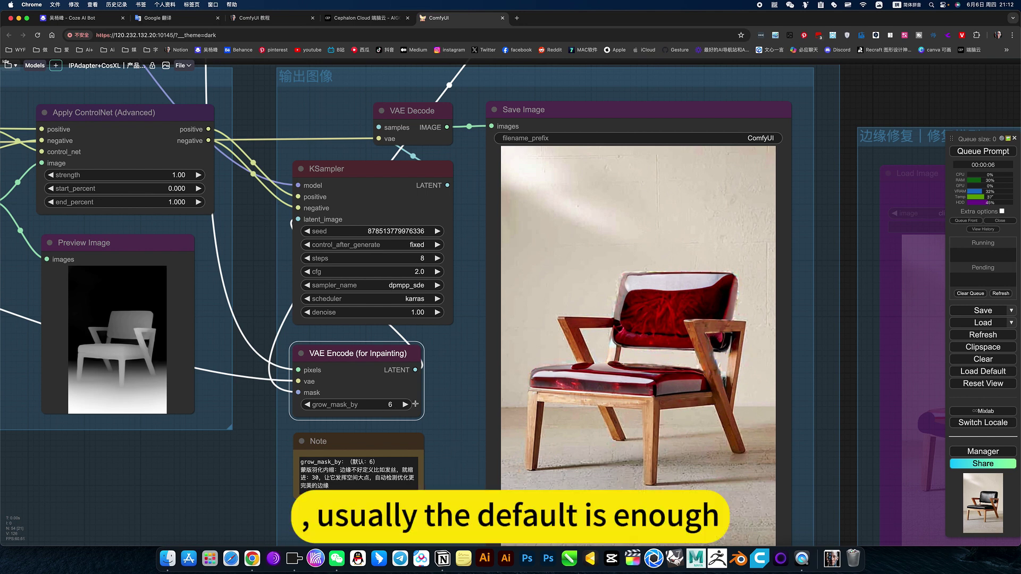
# Step: Set the nodes of the edge repair group beside the gemstone chair output to Always
pyautogui.moveTo(463, 427); pyautogui.dragTo(344, 447)
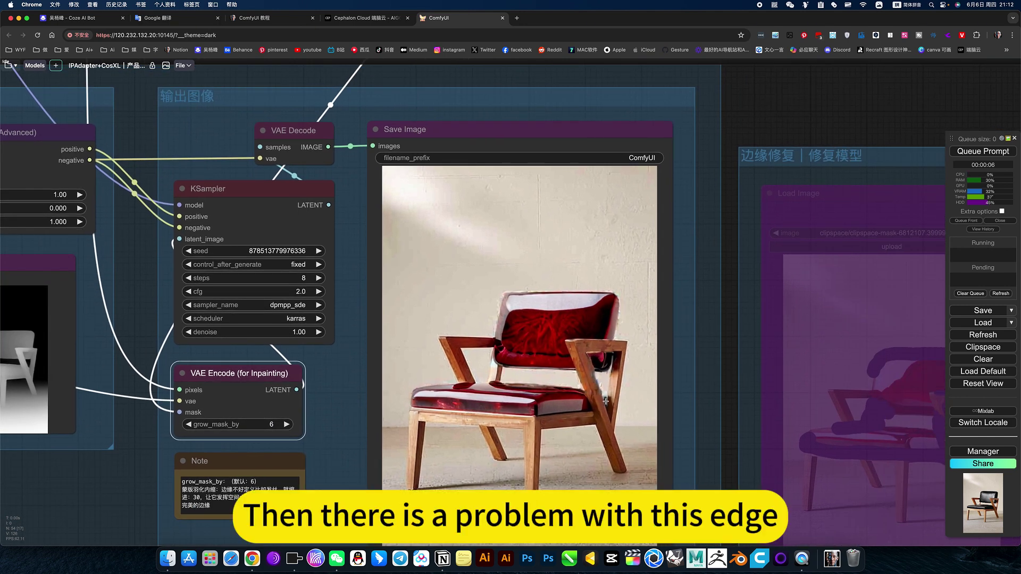
pyautogui.moveTo(729, 449); pyautogui.dragTo(436, 418)
pyautogui.rightClick(720, 137)
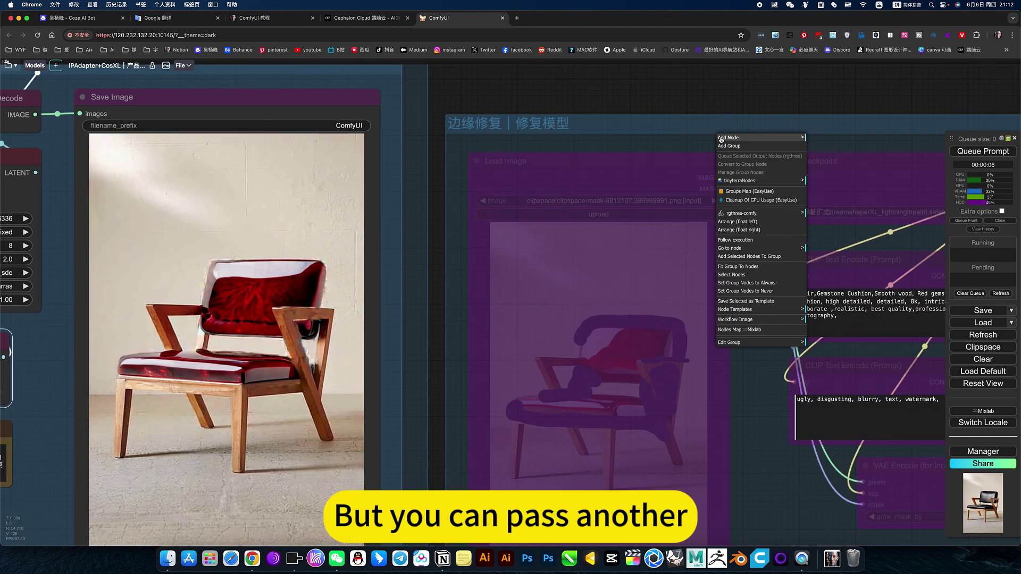
pyautogui.click(753, 286)
# Step: Examine the edge repair group, from the masked chair edges and inpainting checkpoint through to the repaired chair image
pyautogui.hscroll(5, 763, 421)
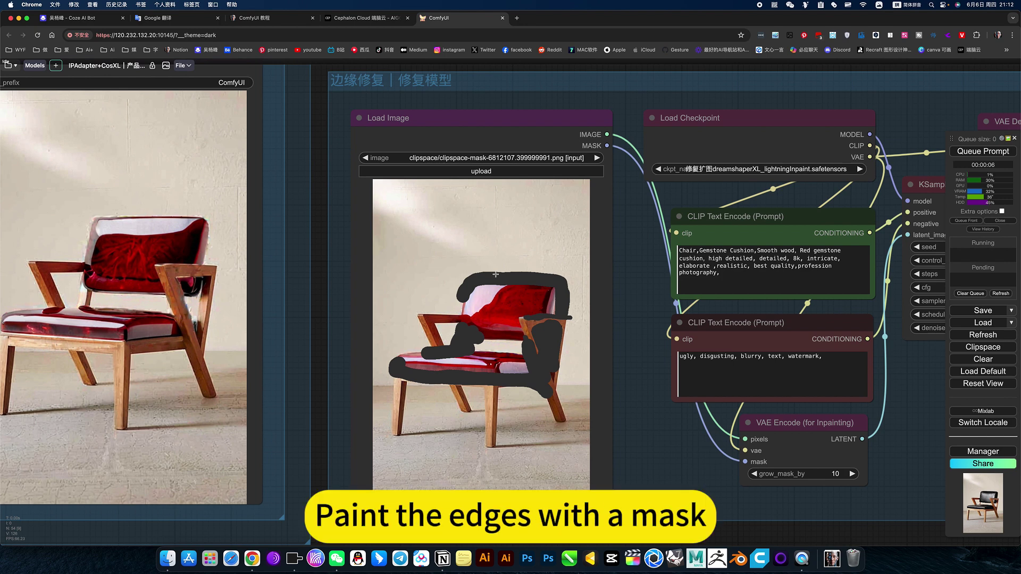
pyautogui.hscroll(15, 648, 421)
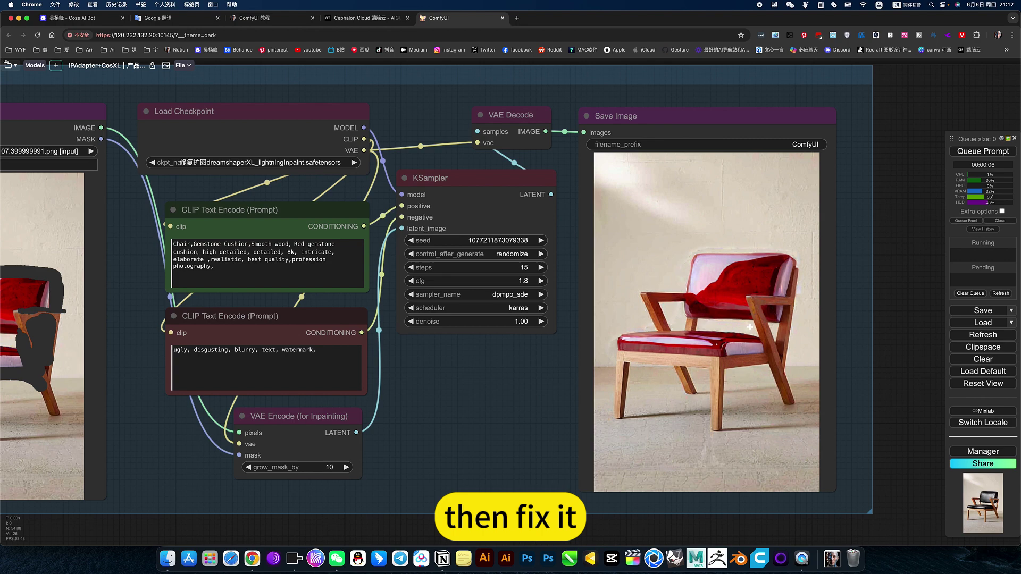
pyautogui.scroll(-5, 750, 327)
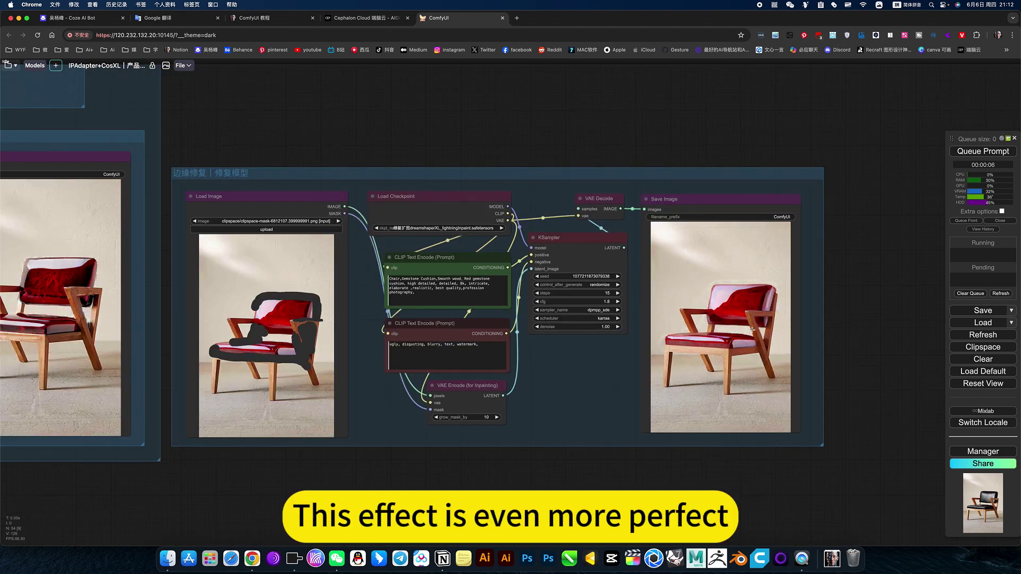
# Step: Compare the bypassed CosXL group and its black leather chair with the IPAdapter group's material extraction and segmentation nodes
pyautogui.scroll(-6, 470, 497)
pyautogui.moveTo(457, 506); pyautogui.dragTo(866, 269)
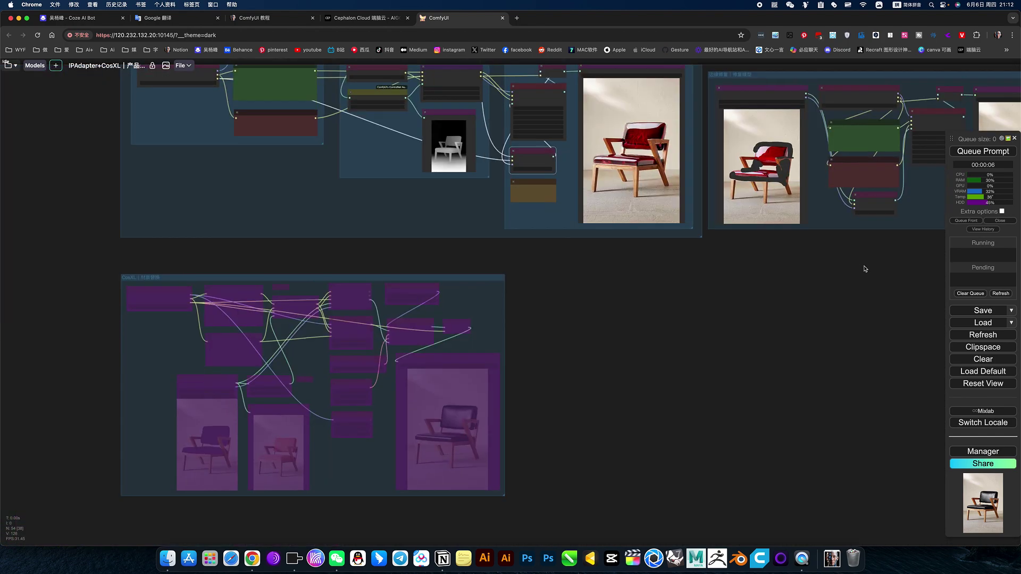
pyautogui.moveTo(690, 352); pyautogui.dragTo(840, 304)
pyautogui.scroll(7, 542, 351)
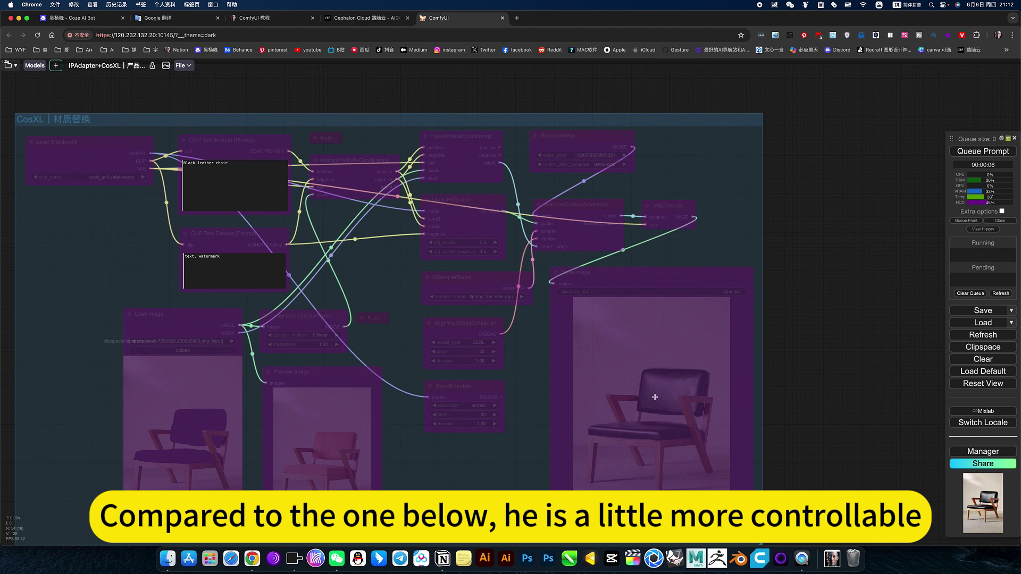
pyautogui.scroll(-15, 751, 382)
pyautogui.scroll(8, 752, 382)
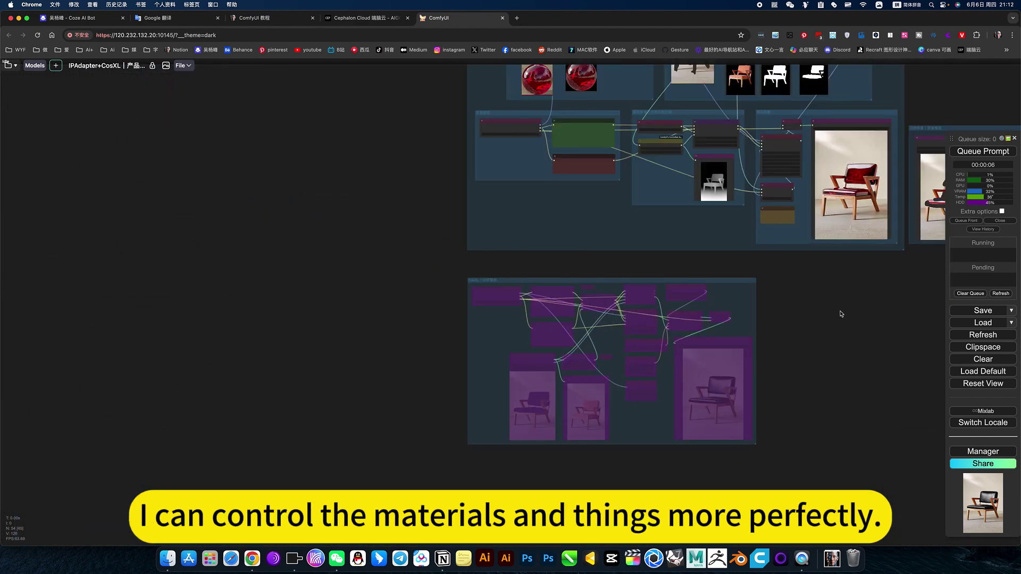
pyautogui.moveTo(833, 341); pyautogui.dragTo(654, 573)
pyautogui.scroll(7, 463, 275)
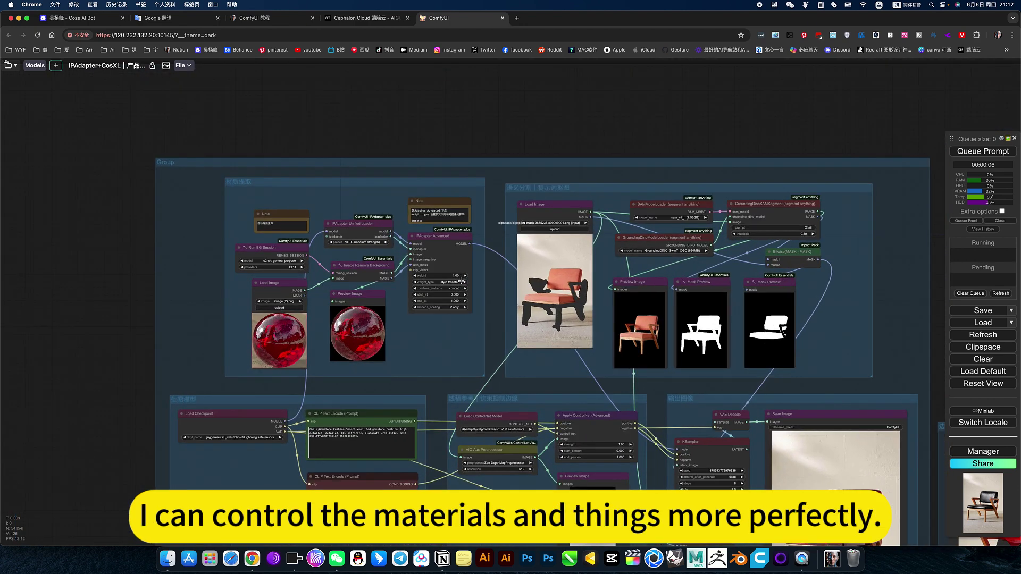
# Step: Review the whole workflow, covering the IPAdapter group, the edge repair group and the CosXL group
pyautogui.scroll(-5, 511, 372)
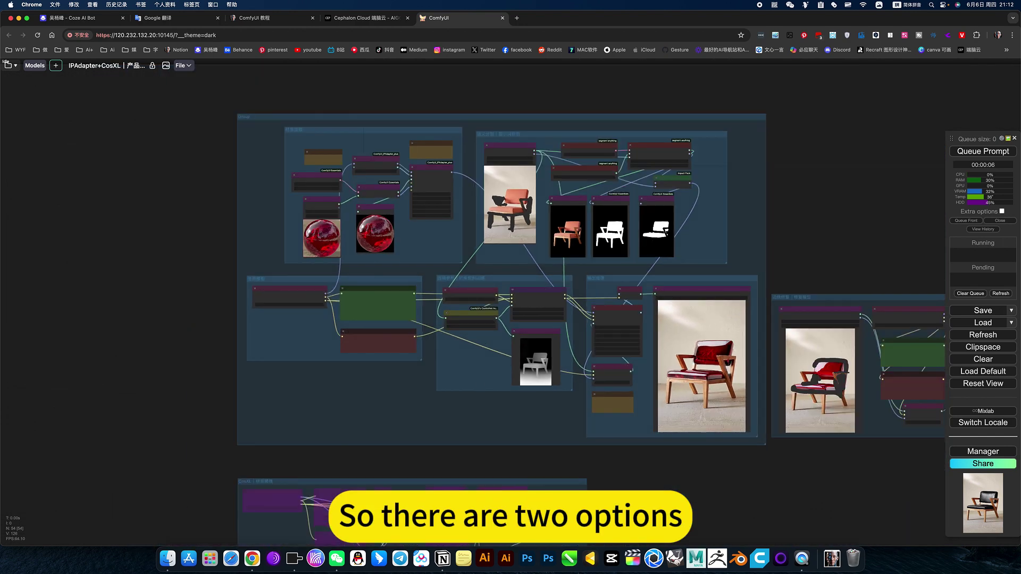
pyautogui.moveTo(463, 509); pyautogui.dragTo(462, 363)
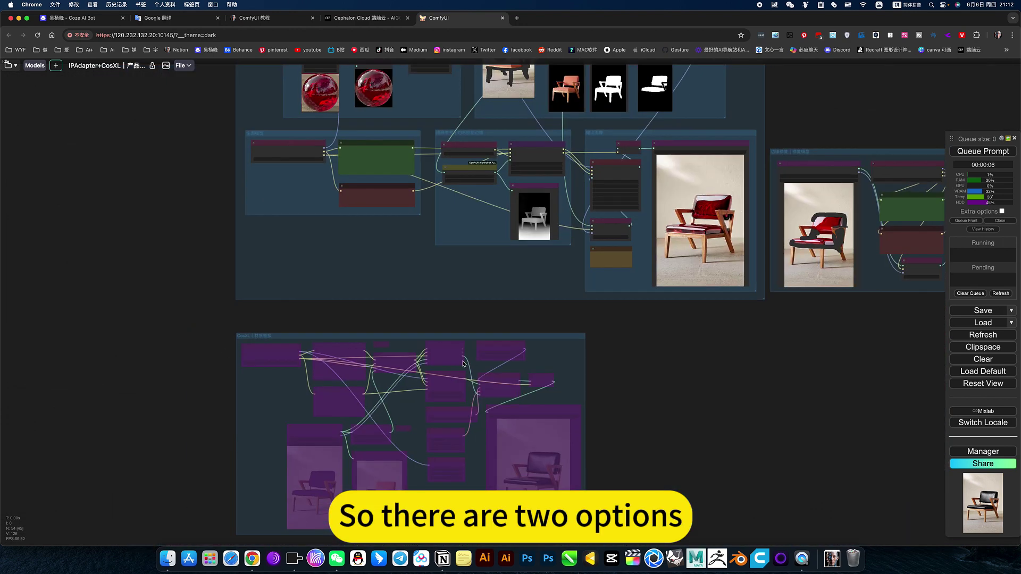
pyautogui.moveTo(649, 401); pyautogui.dragTo(605, 444)
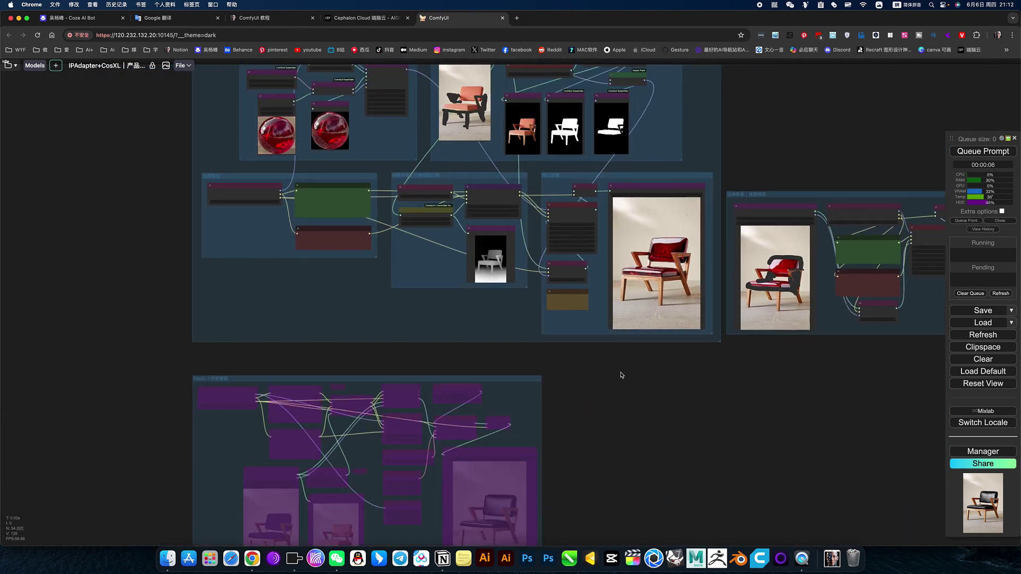
pyautogui.moveTo(622, 377); pyautogui.dragTo(595, 449)
pyautogui.moveTo(767, 215); pyautogui.dragTo(726, 237)
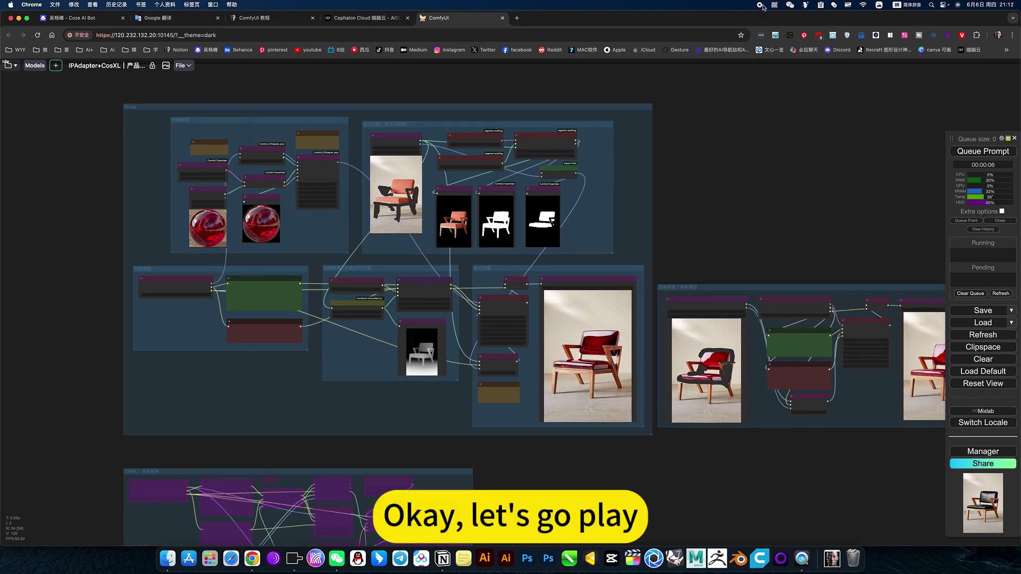